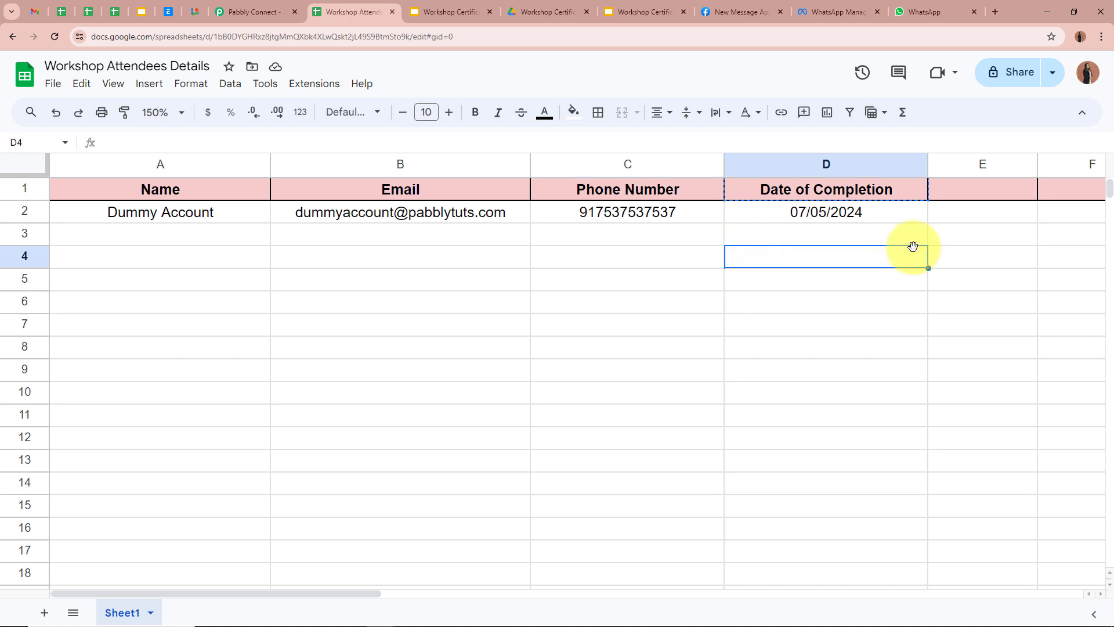
# Step: Compare the certificate template with the generated certificate showing the attendee's name and 07/05/2024
pyautogui.click(461, 2)
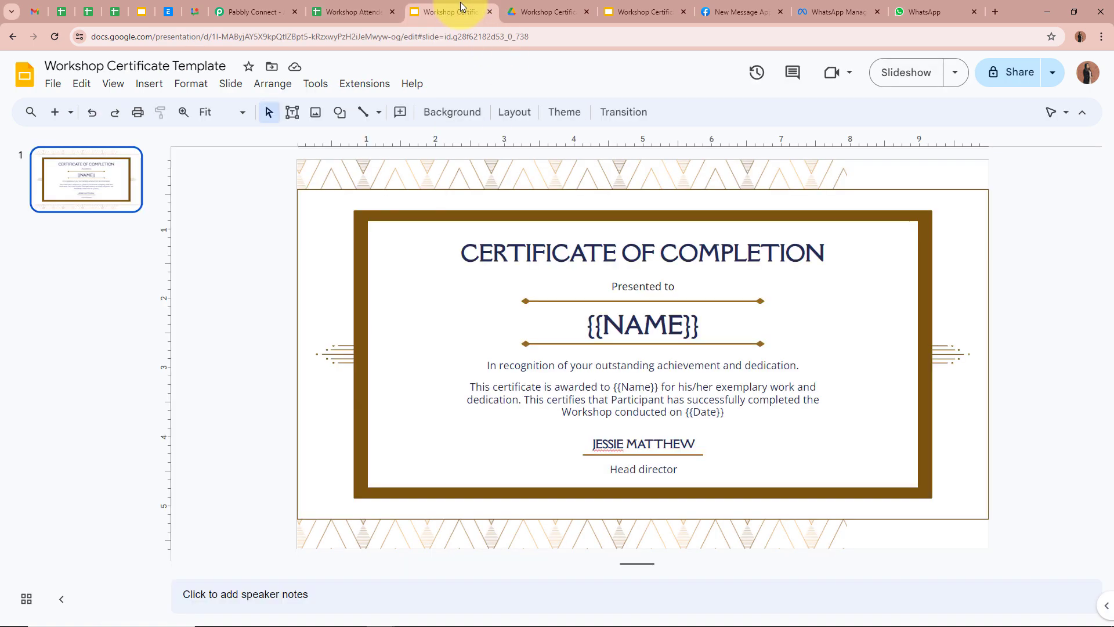
pyautogui.click(638, 8)
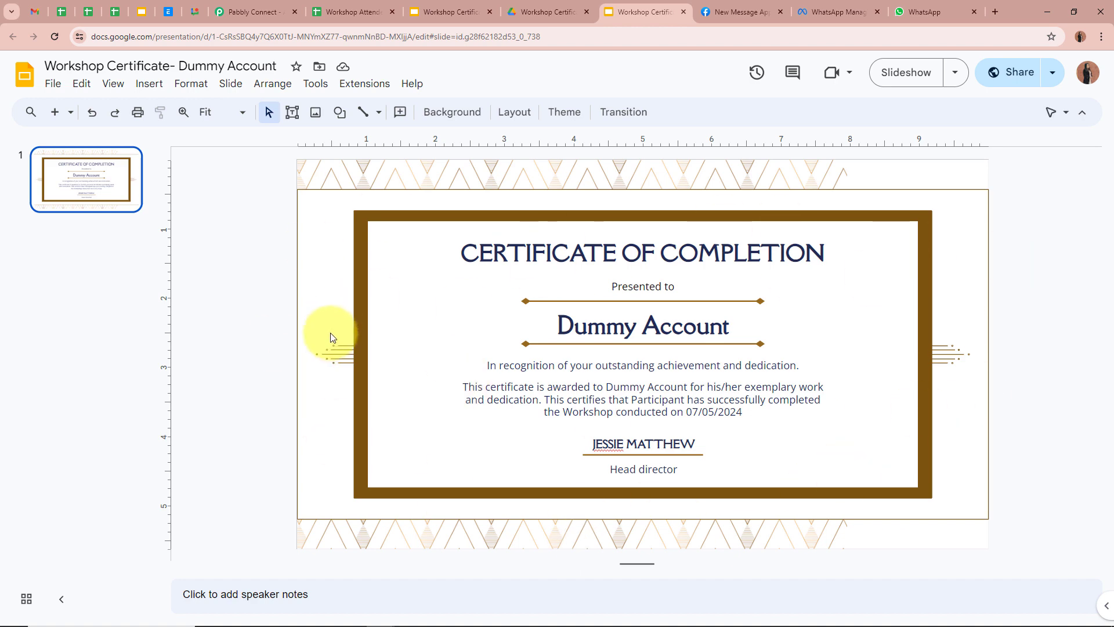
pyautogui.click(448, 11)
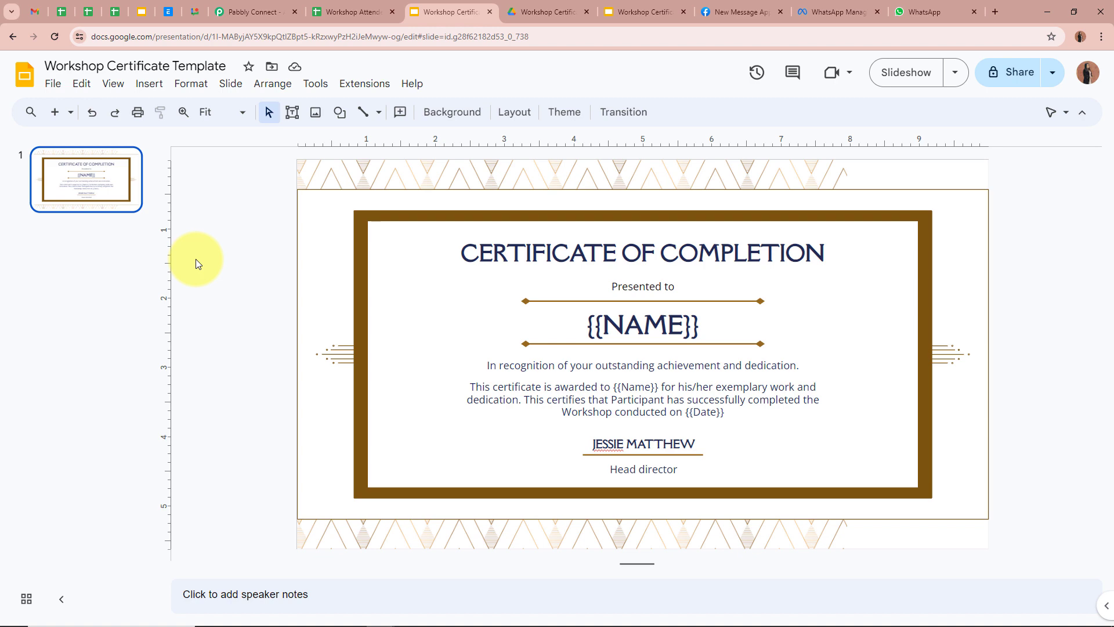
pyautogui.click(638, 11)
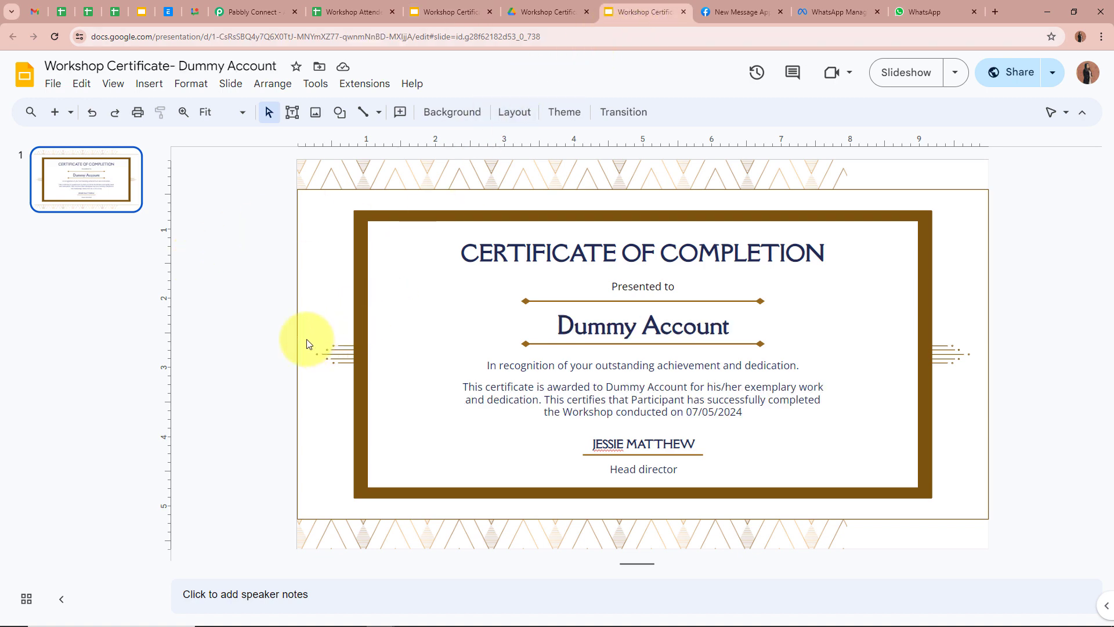
pyautogui.click(951, 12)
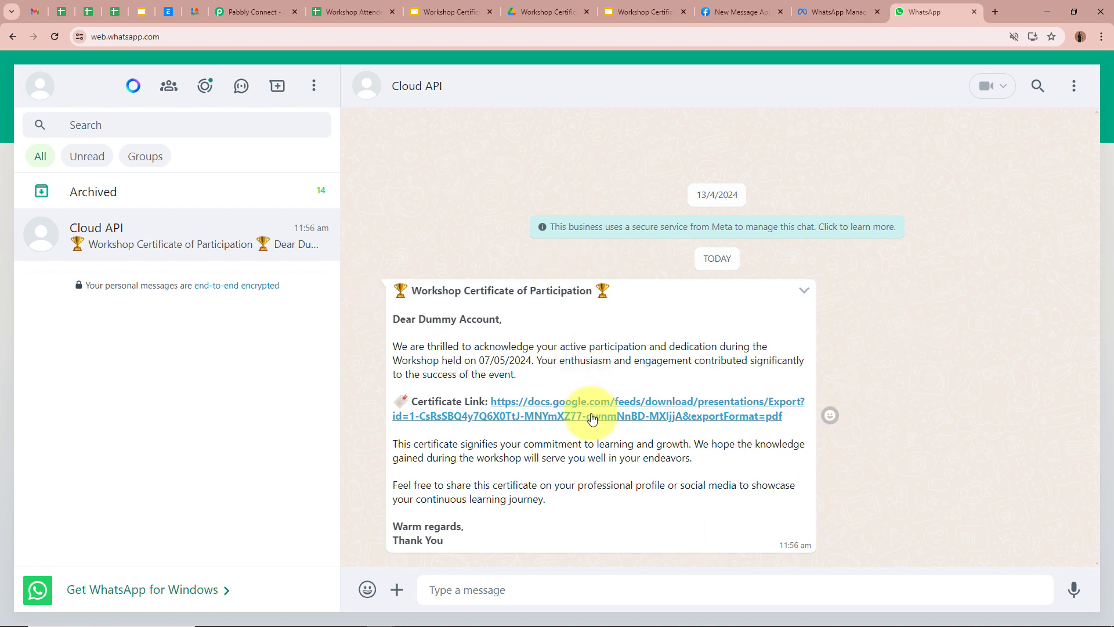
# Step: Open the Certificate Link in the WhatsApp message as the attendee's one-page PDF certificate
pyautogui.click(632, 416)
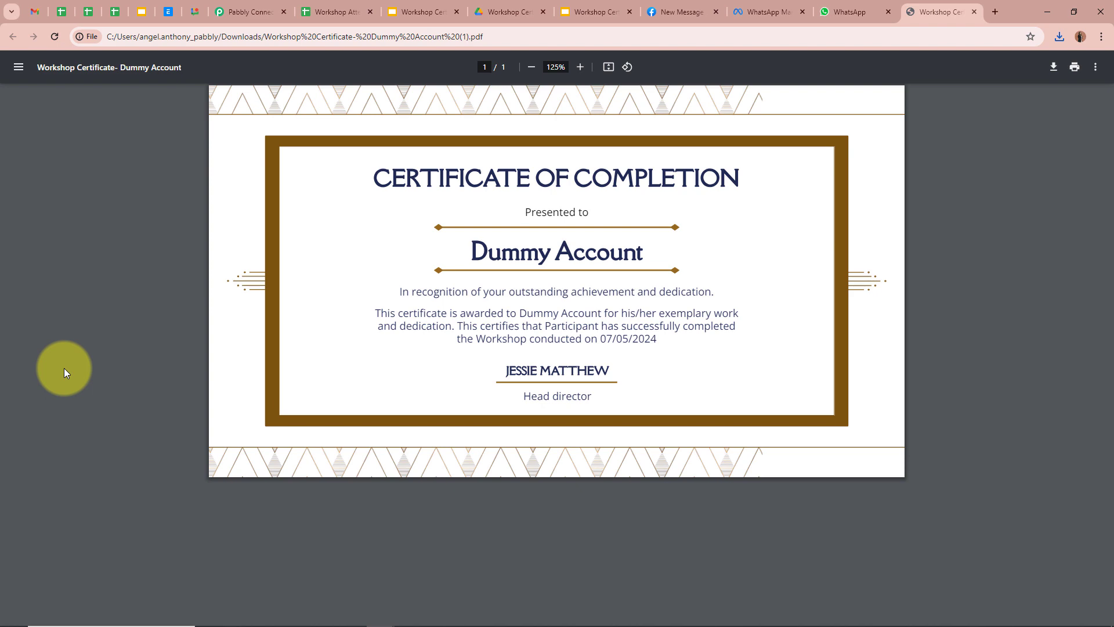
# Step: Leave the certificate PDF and go to the All Pabbly Apps page
pyautogui.click(264, 11)
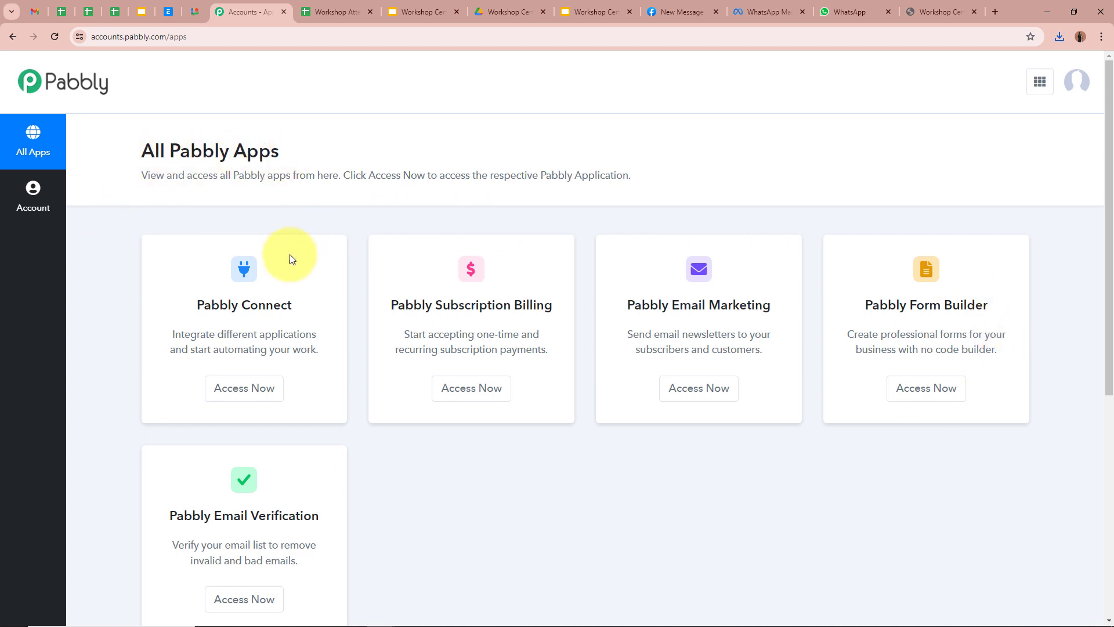
# Step: Create the workflow 'Send Workshop Certificates on WhatsApp using Google Sheets…' in the Google Slides Automations folder
pyautogui.click(253, 399)
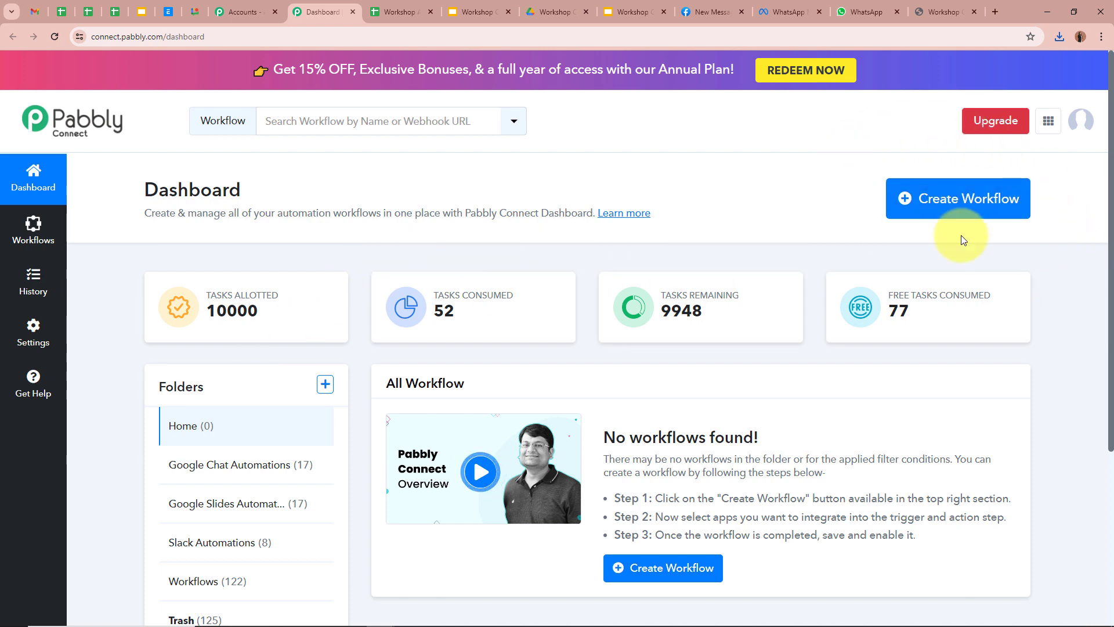
pyautogui.click(967, 196)
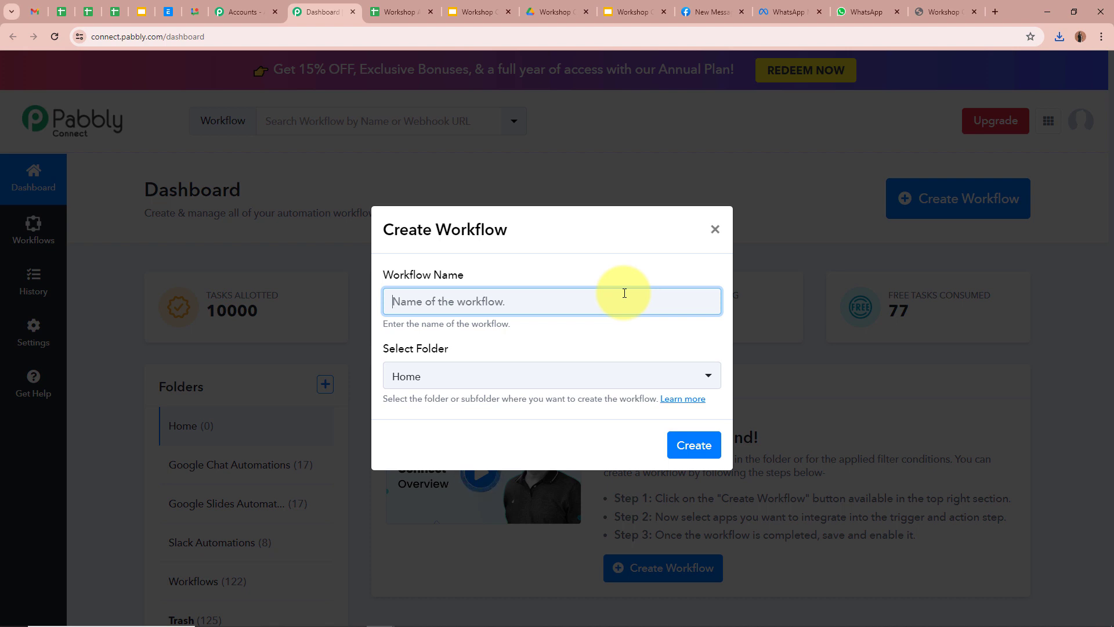
pyautogui.write('Send Workshop Certificates on WhatsApp using Google Sheets & Google Slides')
pyautogui.click(534, 346)
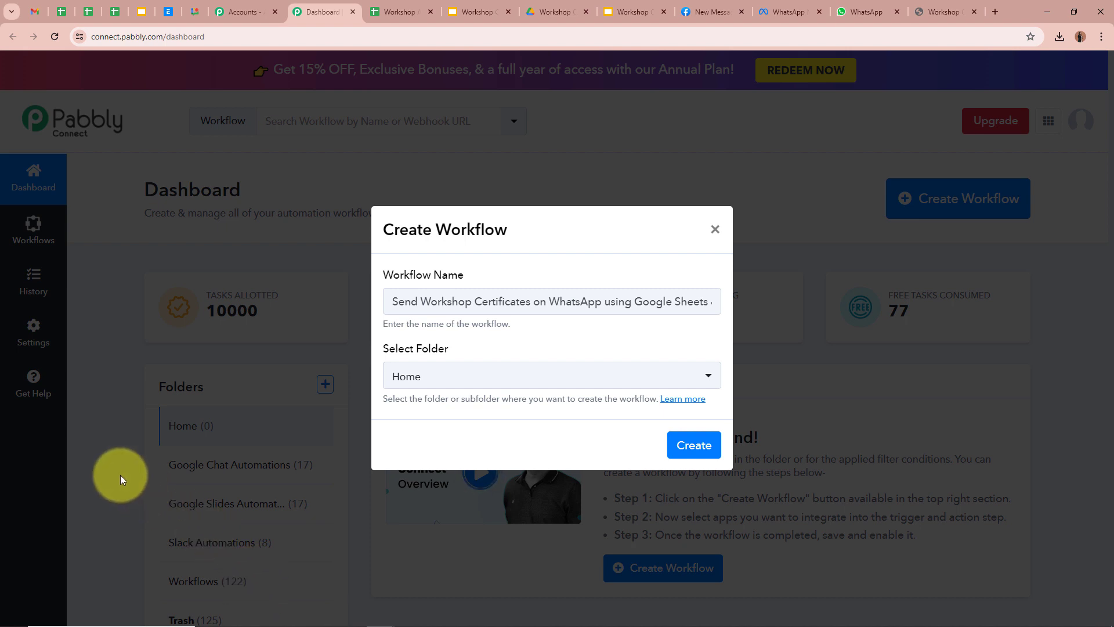
pyautogui.moveTo(398, 300); pyautogui.dragTo(686, 348)
pyautogui.click(697, 369)
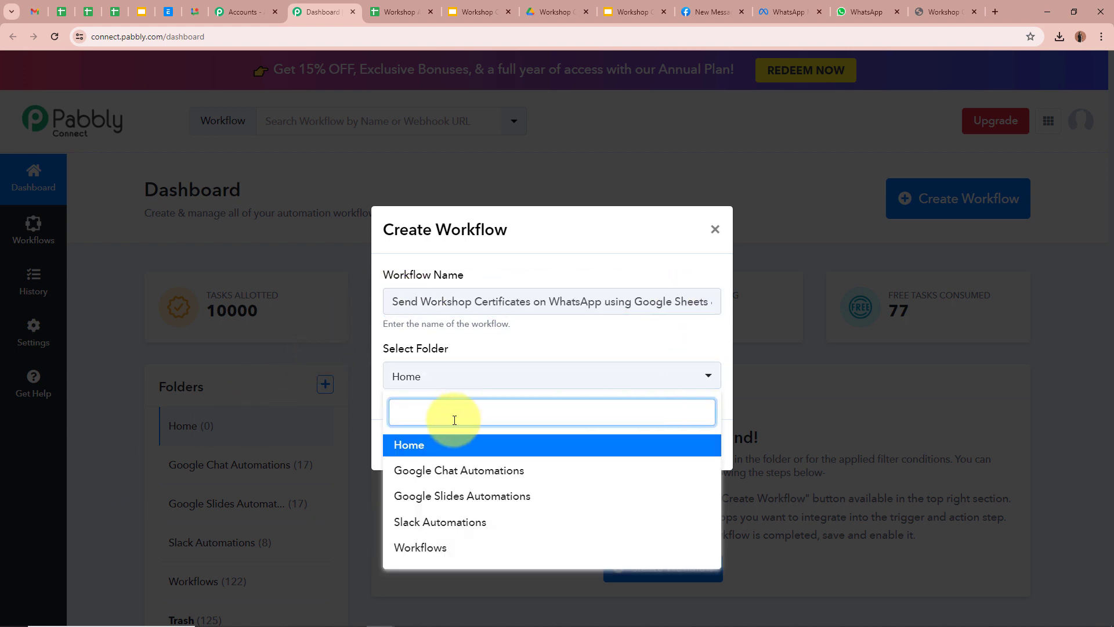
pyautogui.click(452, 496)
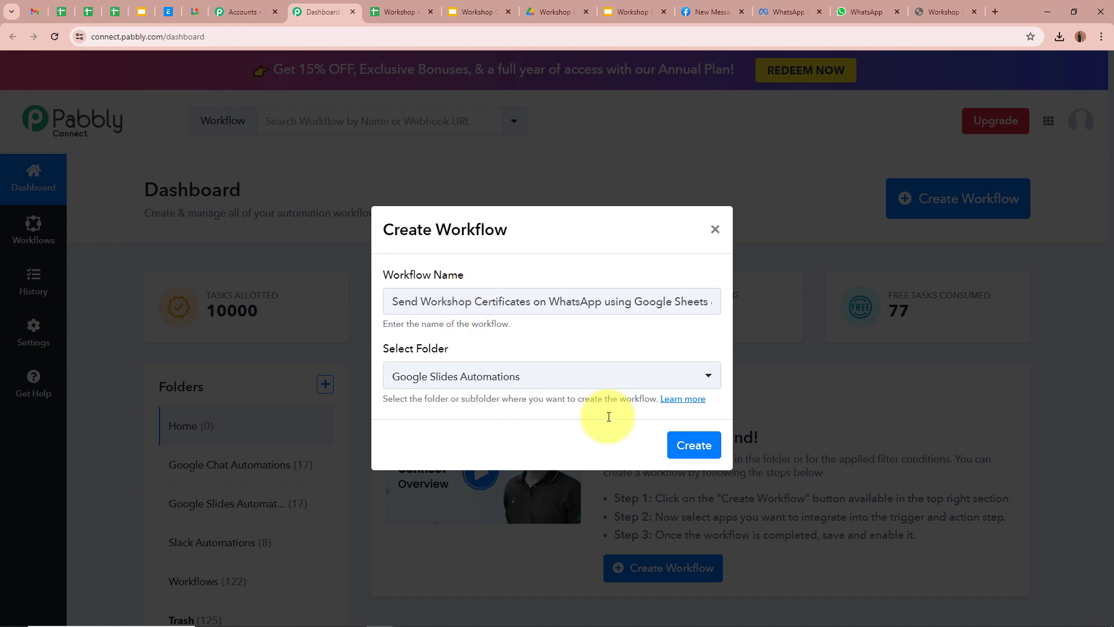
pyautogui.click(696, 444)
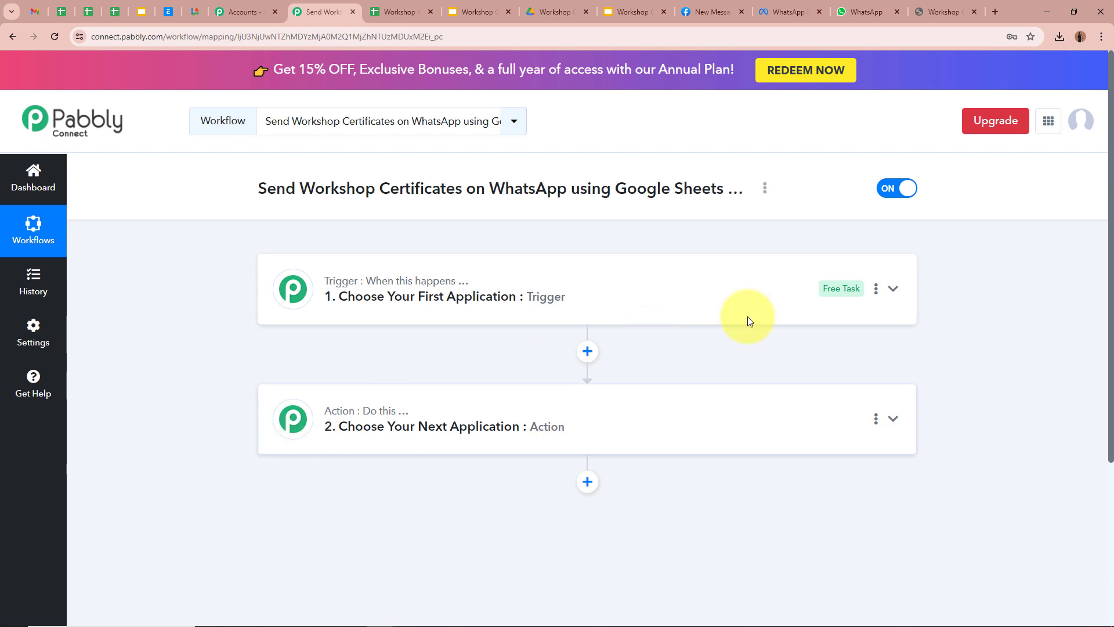
# Step: Set the trigger app to Google Sheets with the New or Updated Spreadsheet Row event
pyautogui.click(893, 289)
pyautogui.click(567, 374)
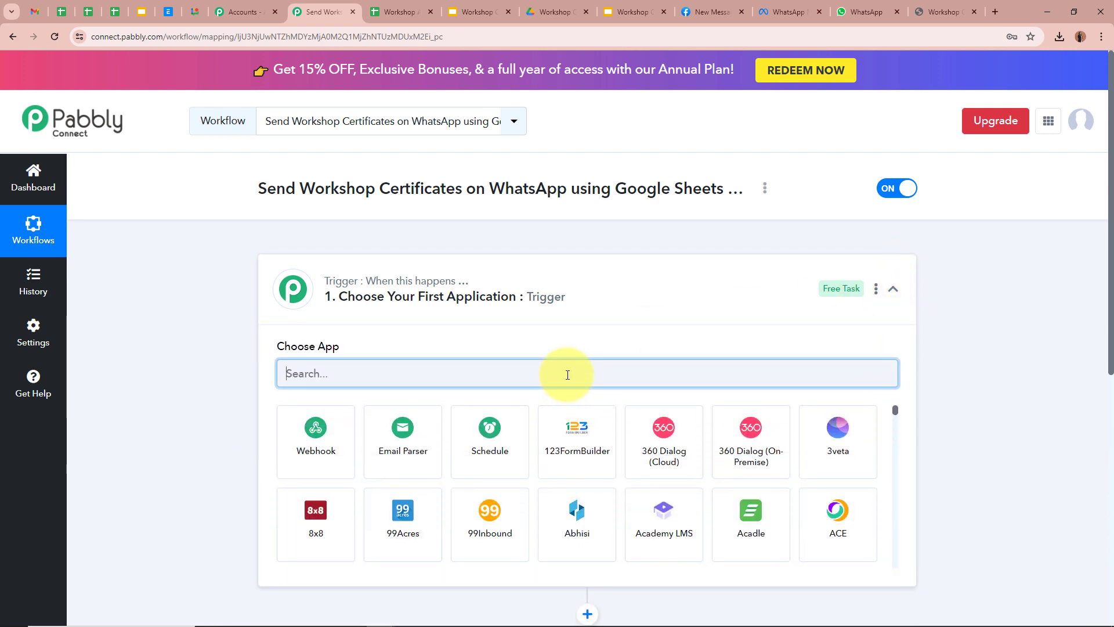
pyautogui.write('Google')
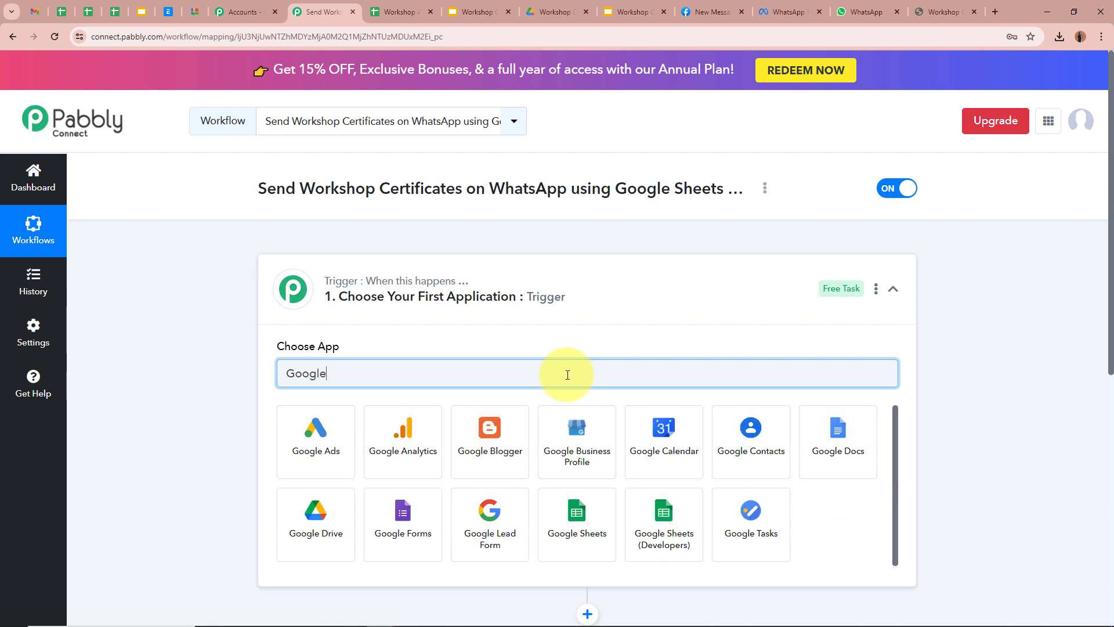
pyautogui.click(566, 496)
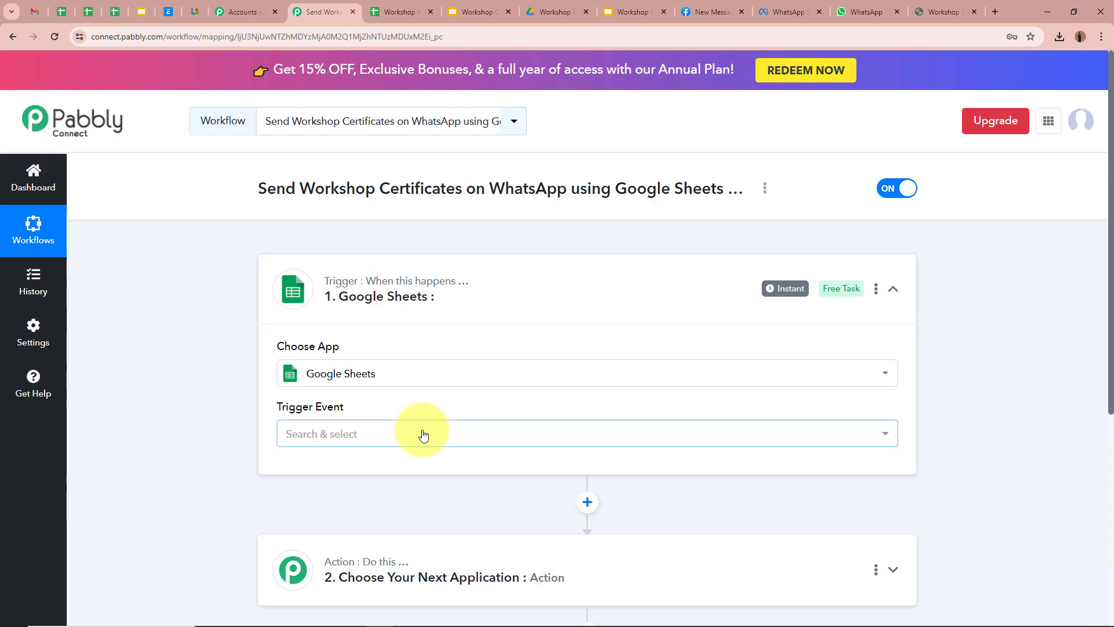
pyautogui.click(423, 435)
pyautogui.click(398, 509)
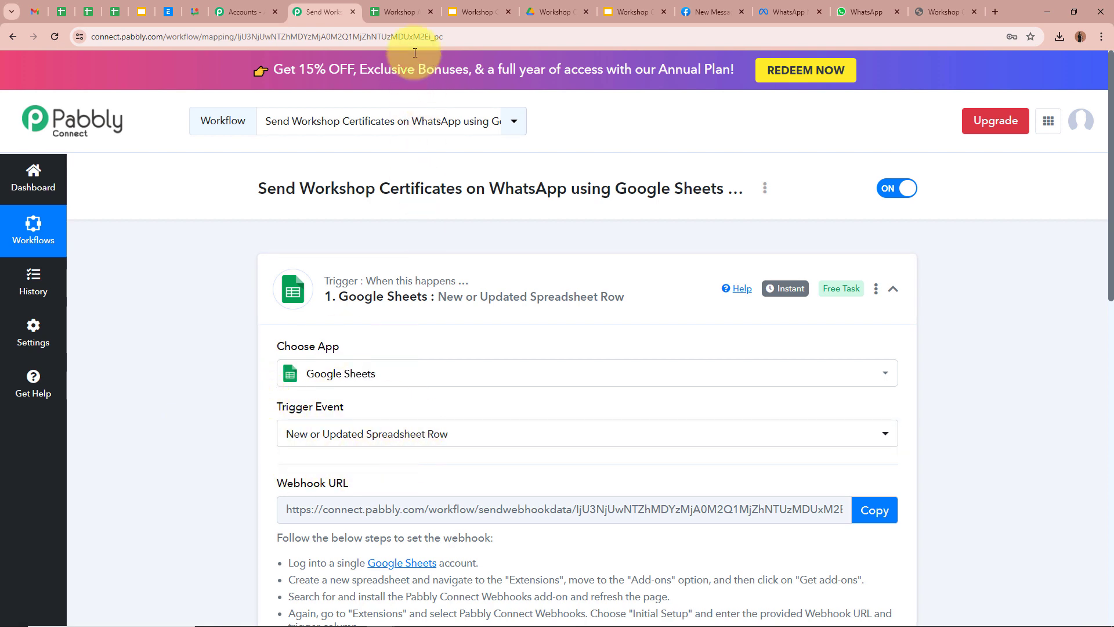
pyautogui.click(396, 11)
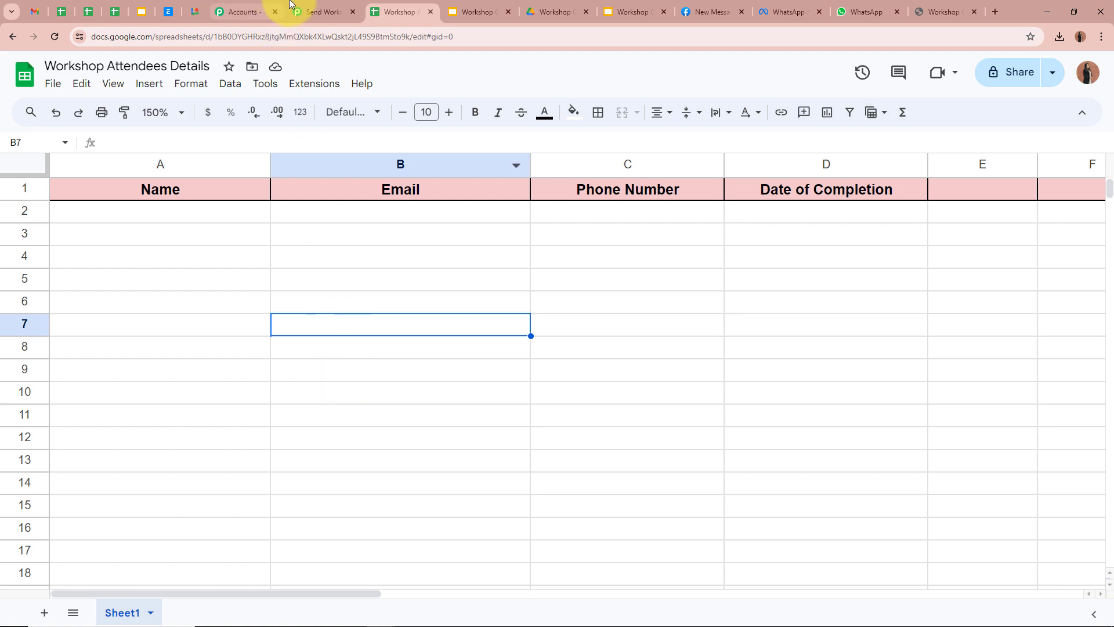
# Step: Copy the Google Sheets trigger's webhook URL and review its setup instructions
pyautogui.click(318, 11)
pyautogui.scroll(-3, 151, 350)
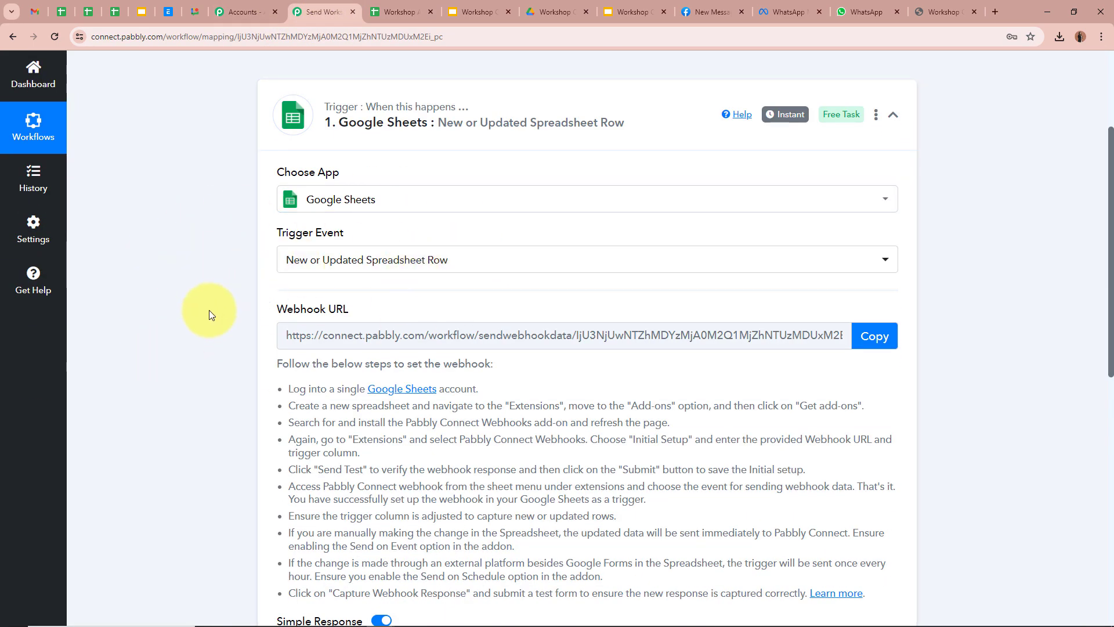
pyautogui.scroll(-1, 210, 316)
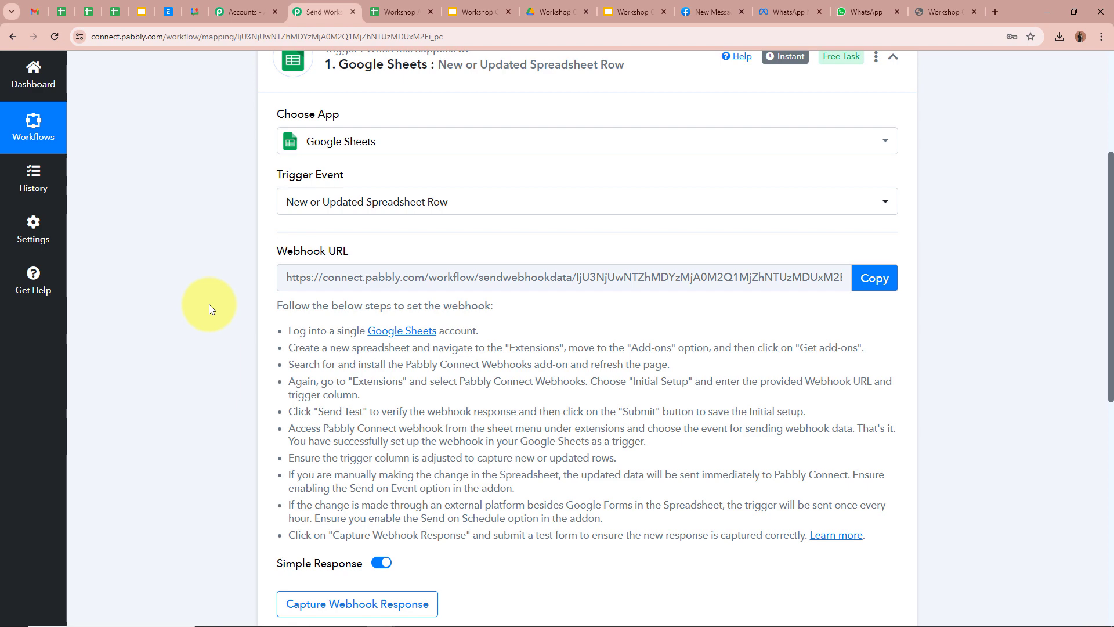
pyautogui.click(875, 280)
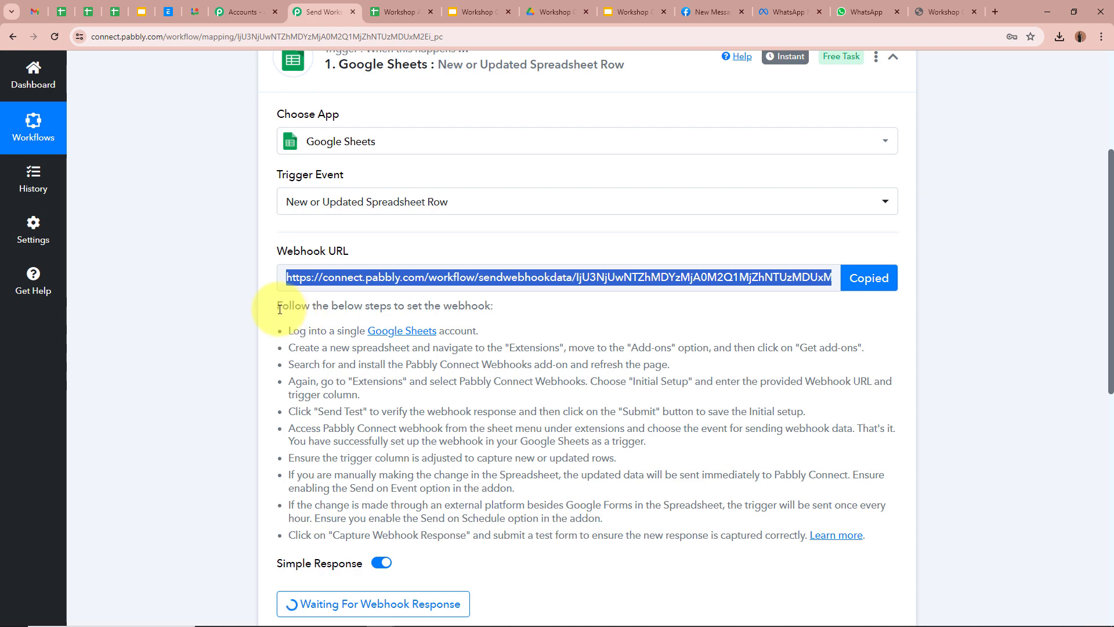
pyautogui.moveTo(285, 304); pyautogui.dragTo(598, 464)
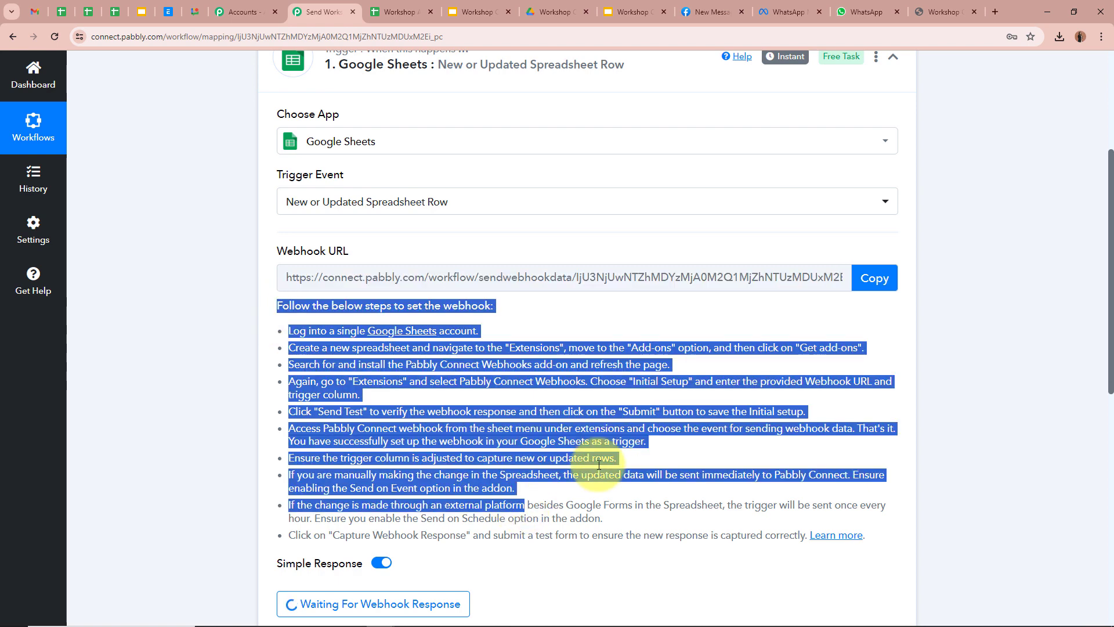
pyautogui.click(599, 465)
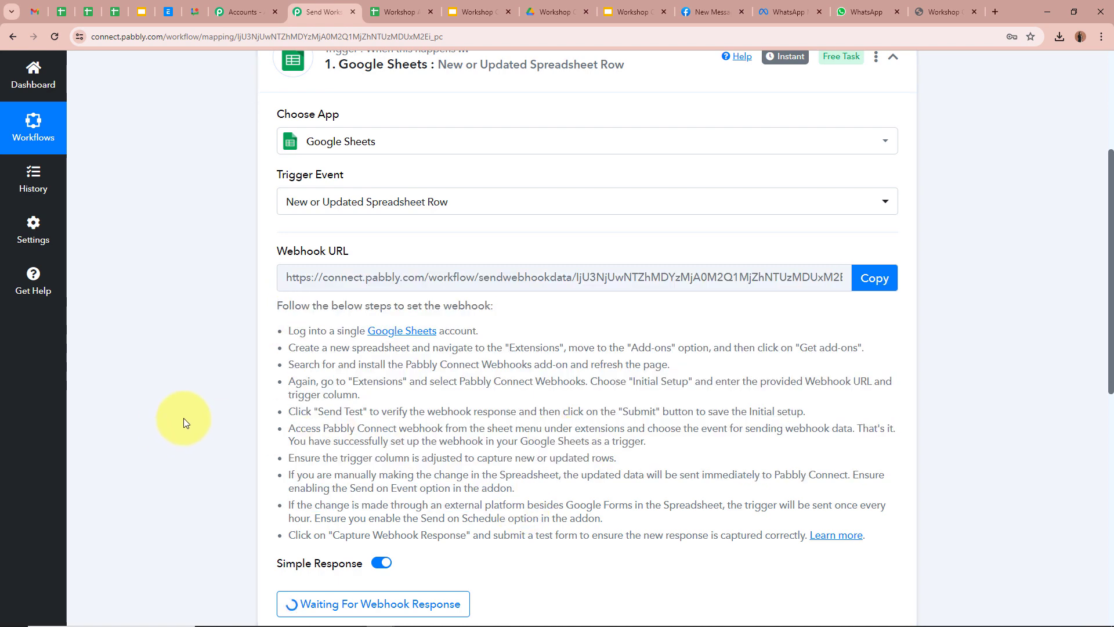
pyautogui.scroll(4, 183, 417)
pyautogui.click(401, 12)
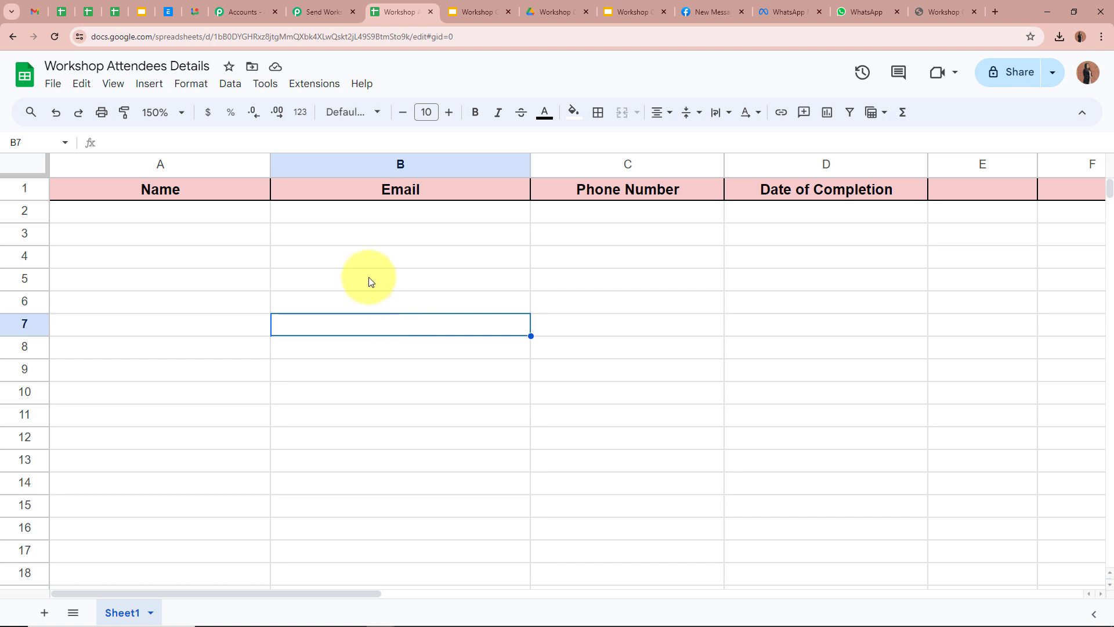
pyautogui.press('Down')
pyautogui.click(322, 84)
pyautogui.moveTo(327, 110)
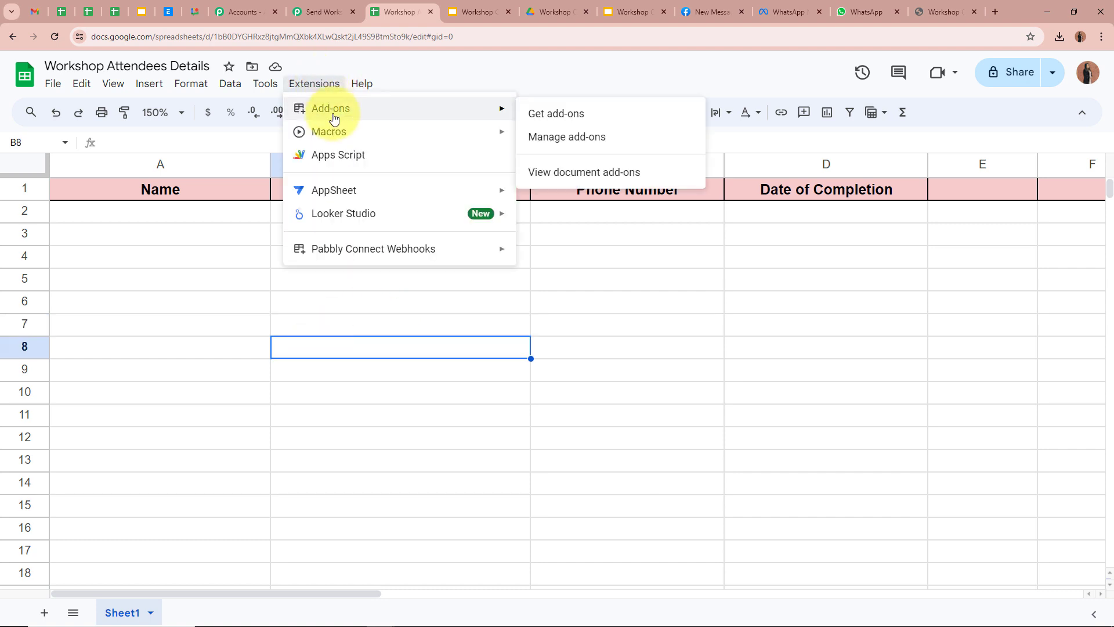
pyautogui.click(596, 117)
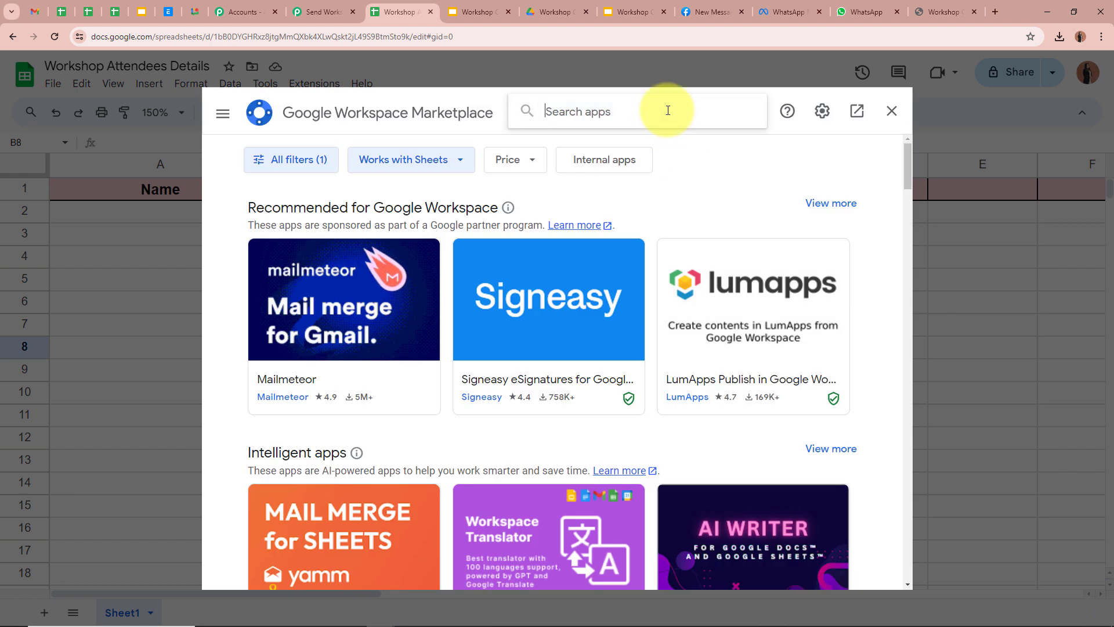
pyautogui.write('Pabbly')
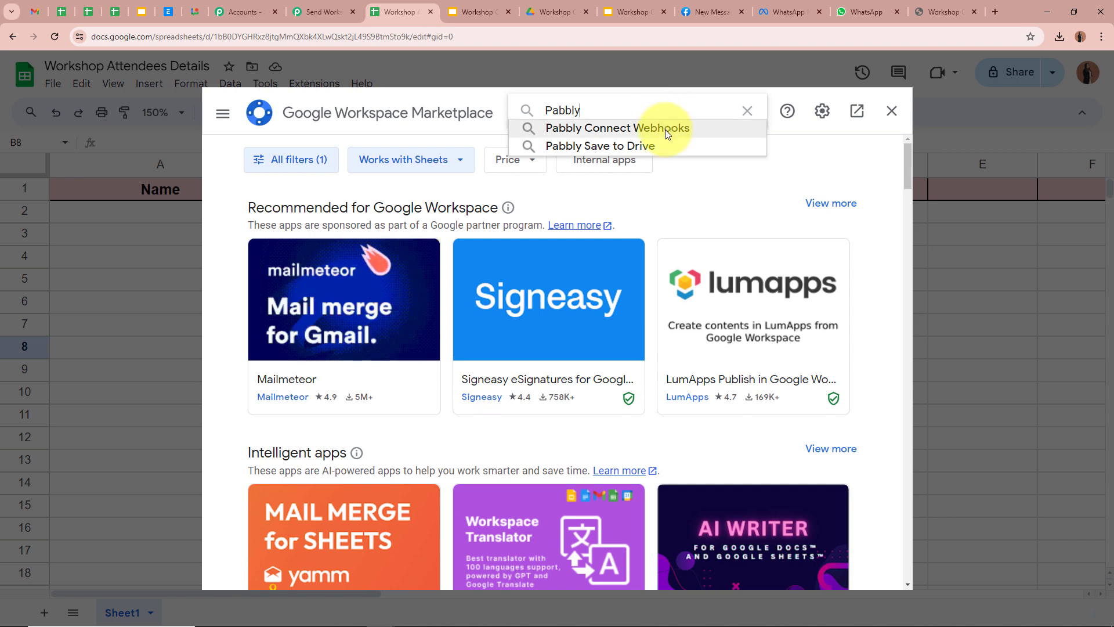
pyautogui.click(665, 129)
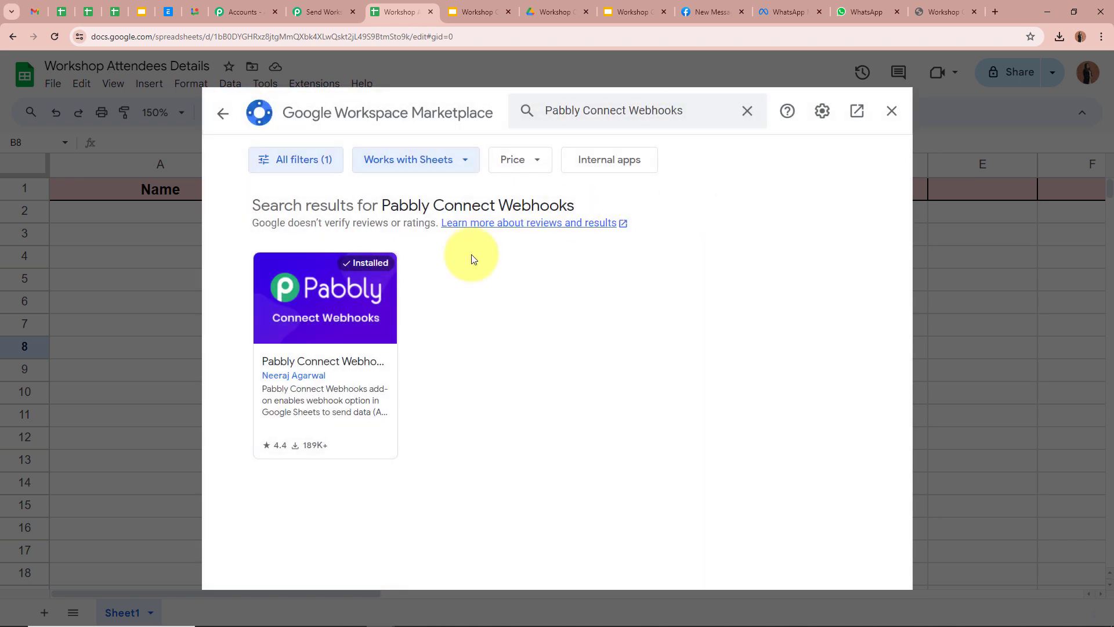
pyautogui.click(318, 361)
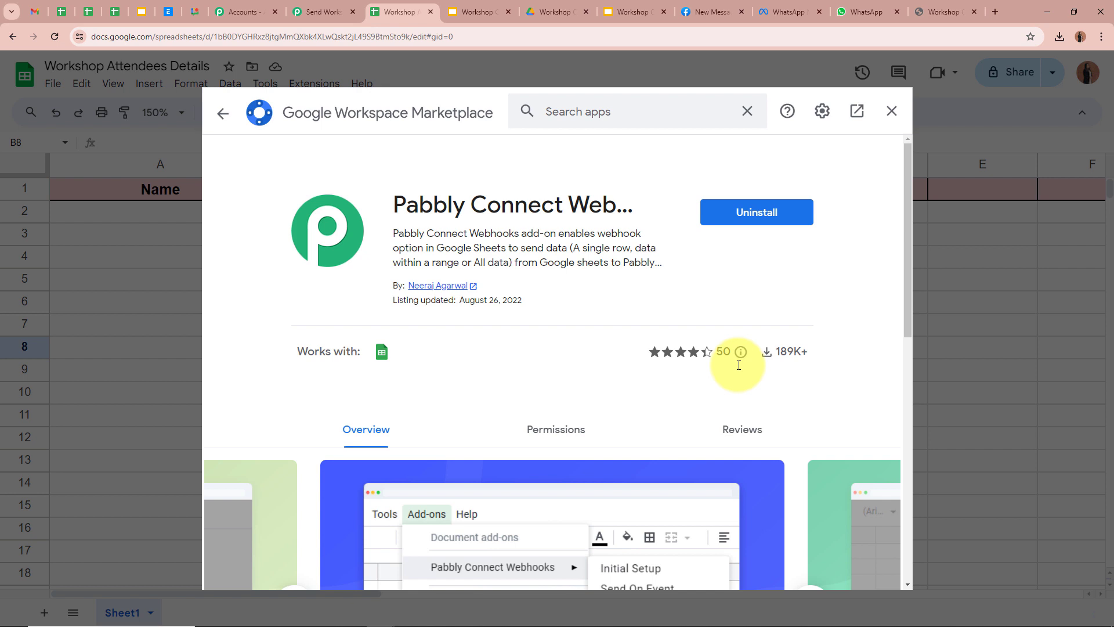
pyautogui.click(891, 110)
pyautogui.click(995, 311)
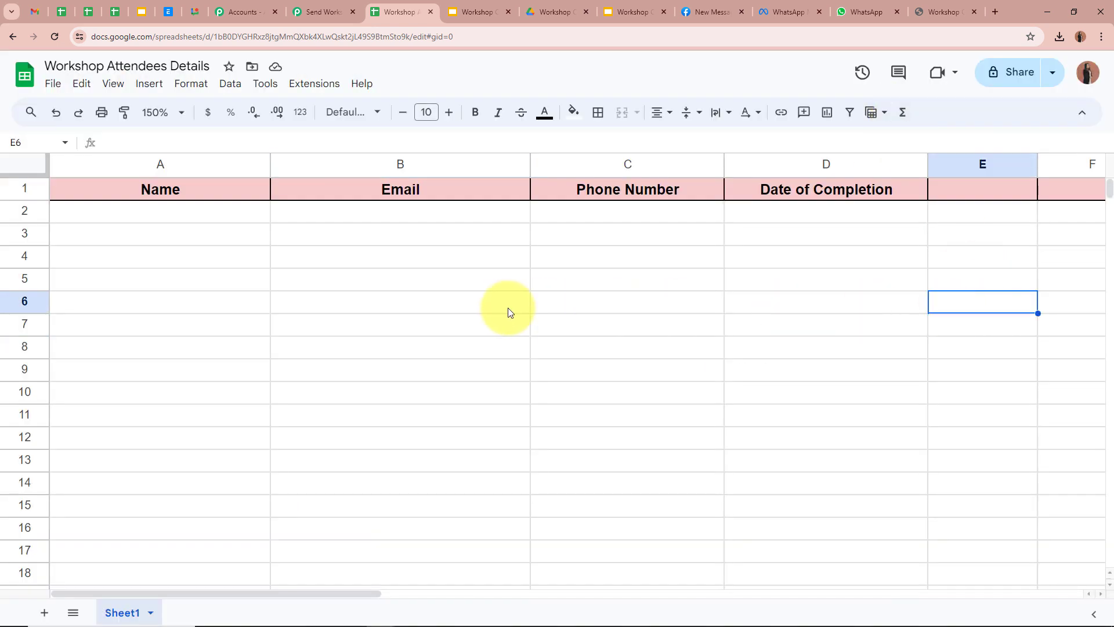
# Step: Open the Pabbly Connect Webhooks Initial Setup form and paste in the copied webhook URL
pyautogui.click(316, 84)
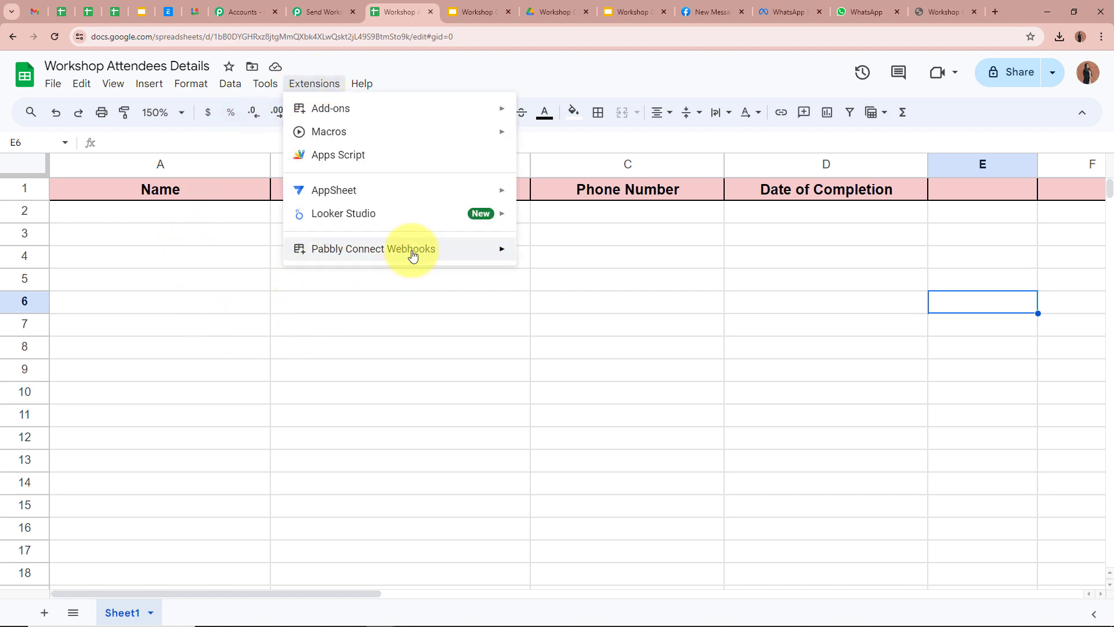
pyautogui.moveTo(428, 251)
pyautogui.click(577, 259)
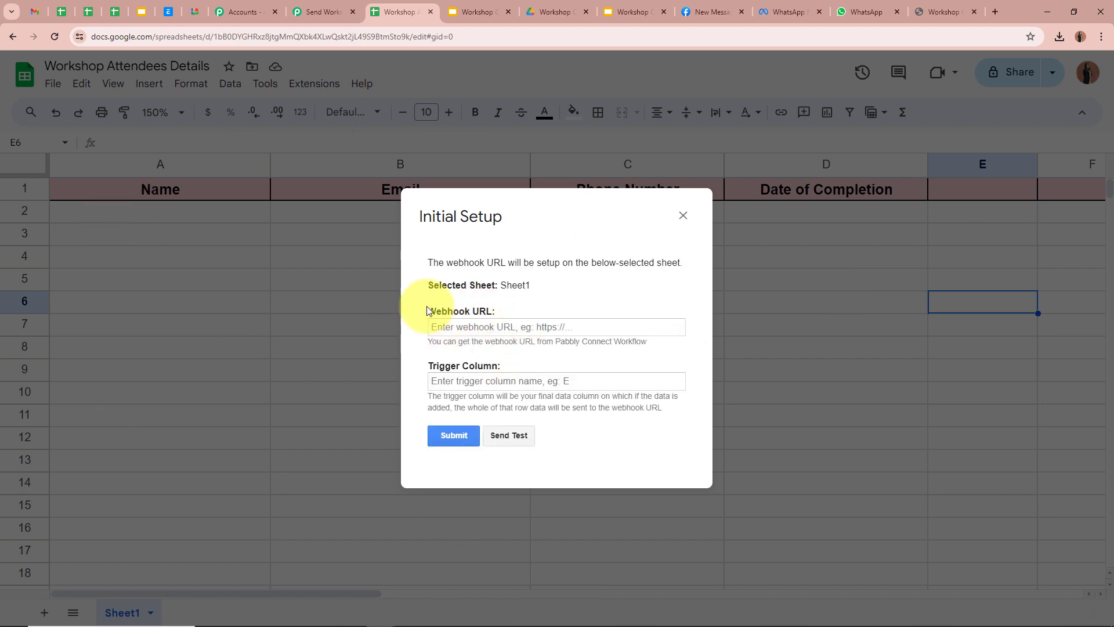
pyautogui.click(494, 328)
pyautogui.hotkey('ctrl', 'v')
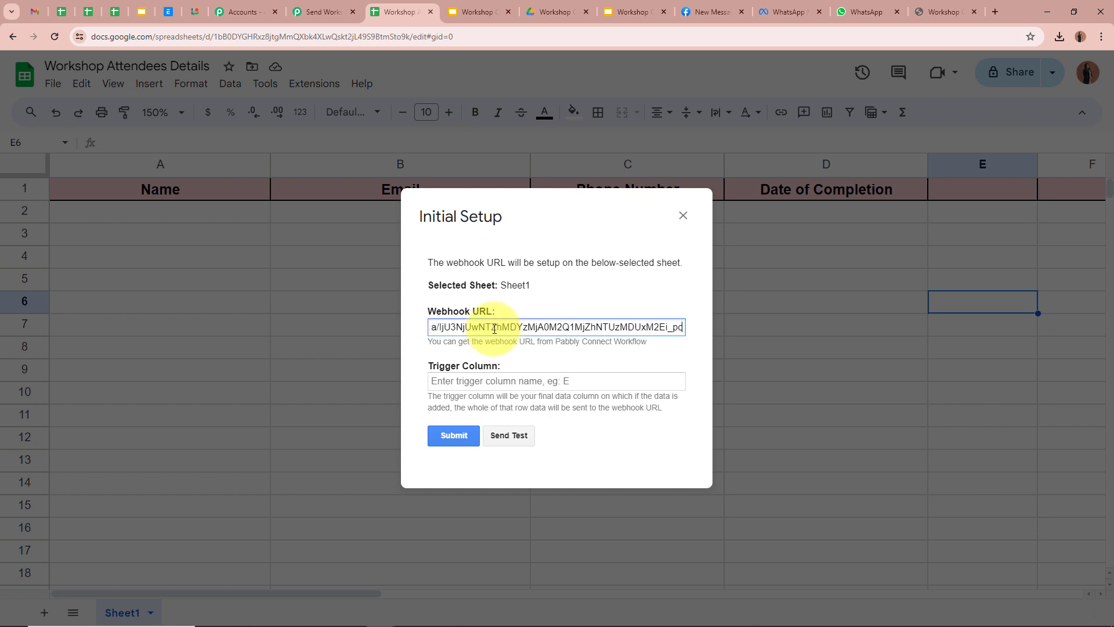
pyautogui.click(566, 357)
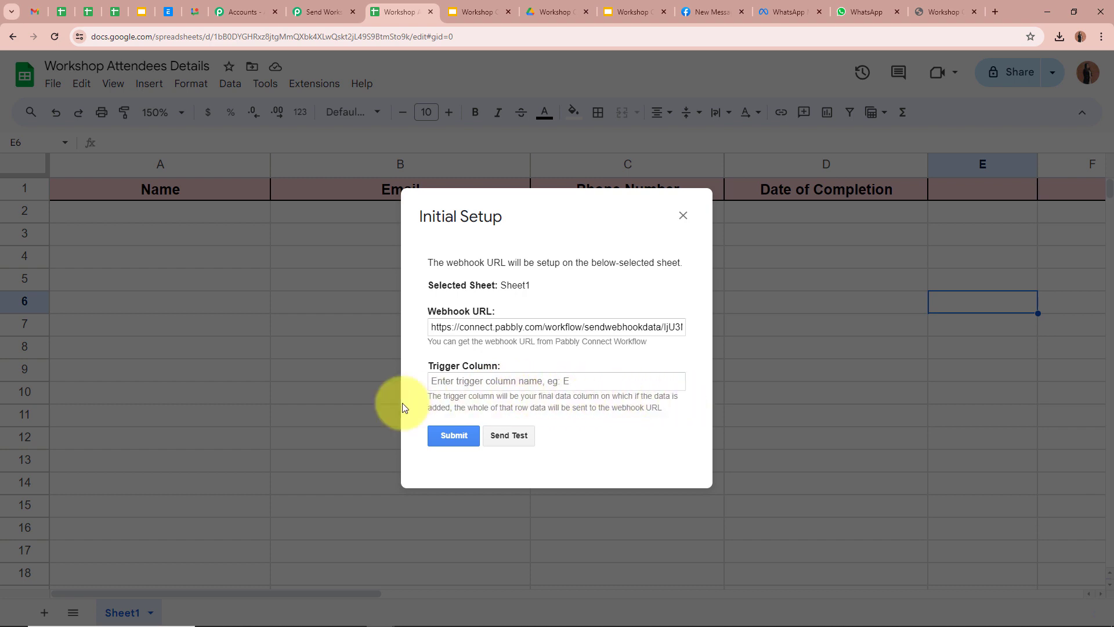
pyautogui.moveTo(569, 205); pyautogui.dragTo(308, 200)
pyautogui.moveTo(595, 226)
pyautogui.mouseDown()
pyautogui.moveTo(318, 227)
pyautogui.moveTo(580, 217)
pyautogui.mouseUp()
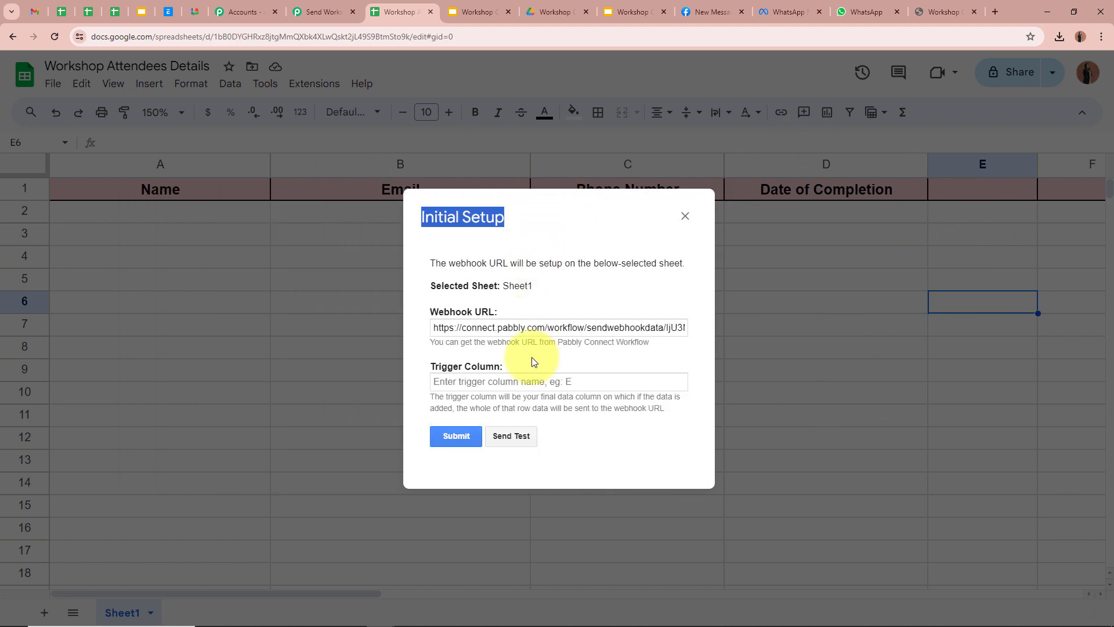
# Step: Enter D as the trigger column, submit the setup, and close the dialog
pyautogui.click(526, 383)
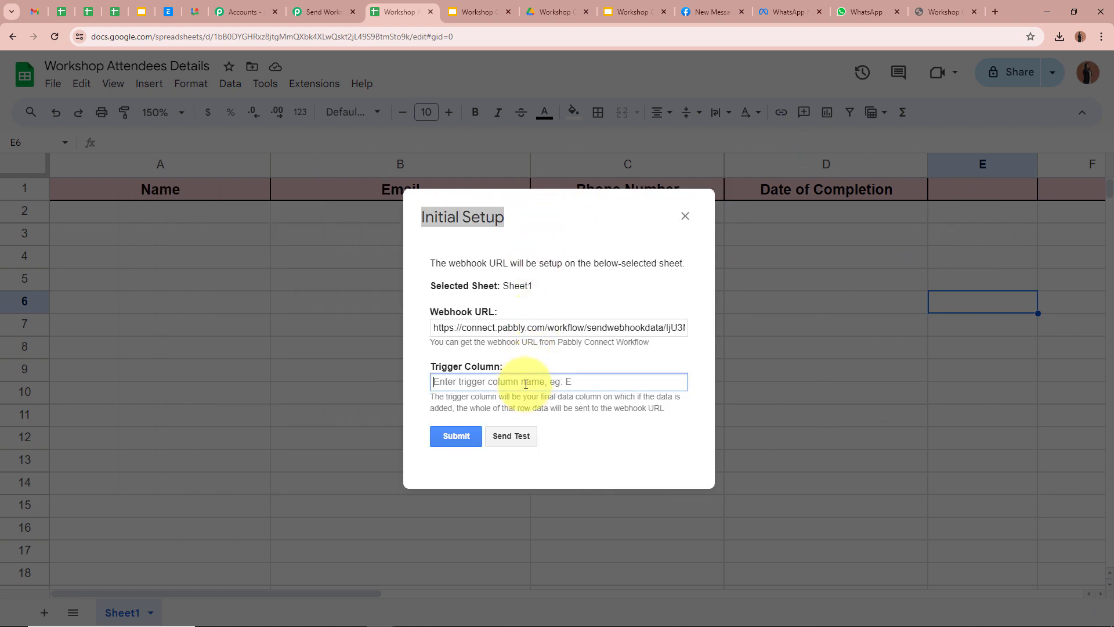
pyautogui.write('D')
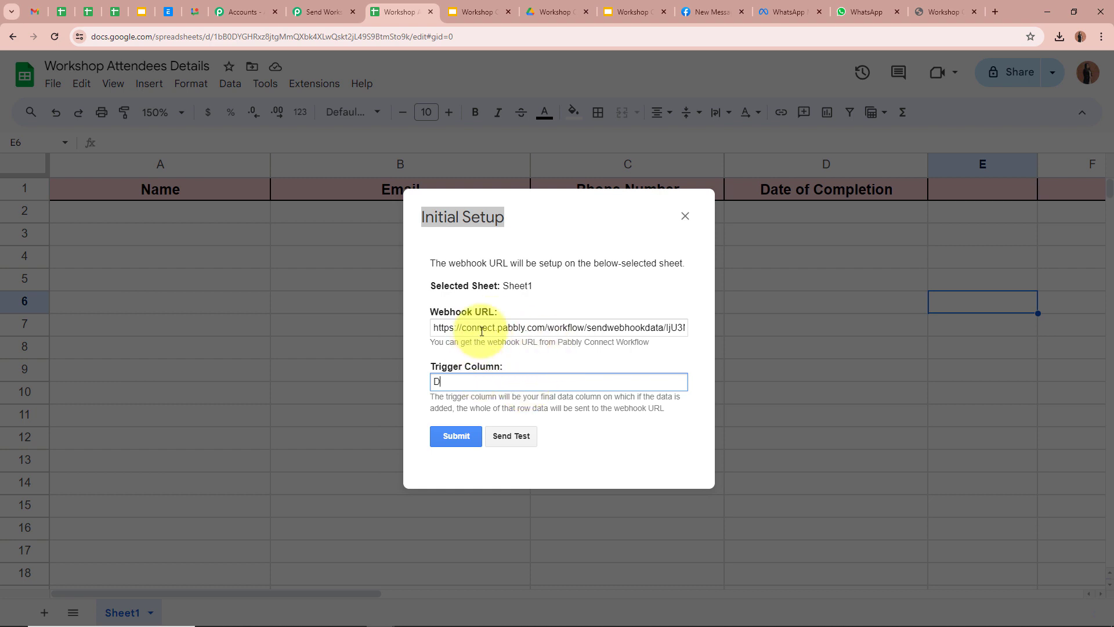
pyautogui.click(456, 436)
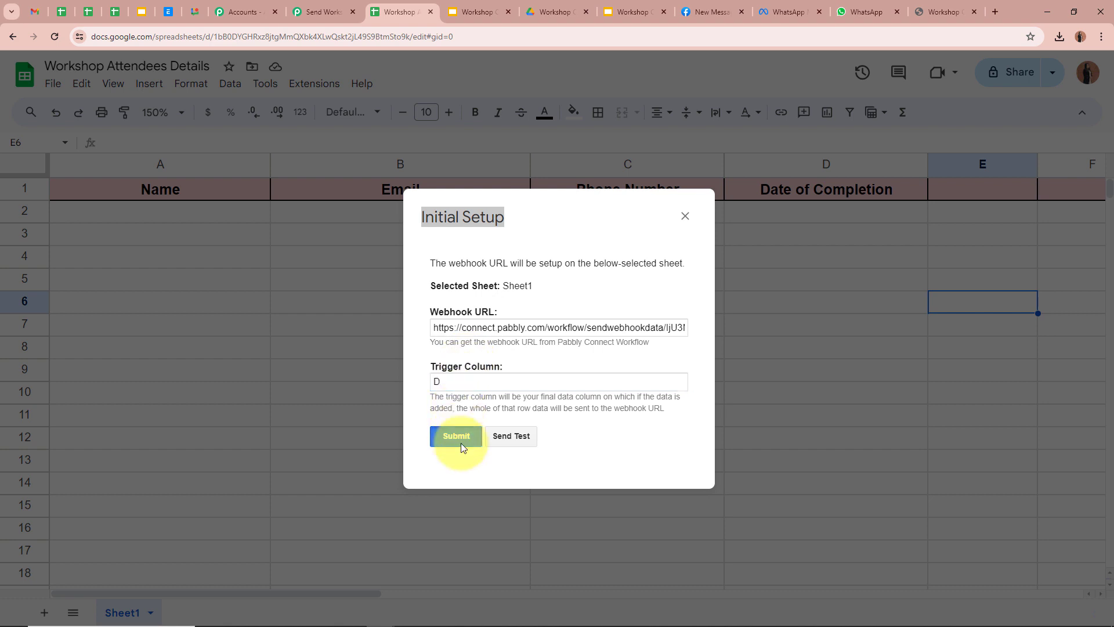
pyautogui.scroll(-1, 598, 406)
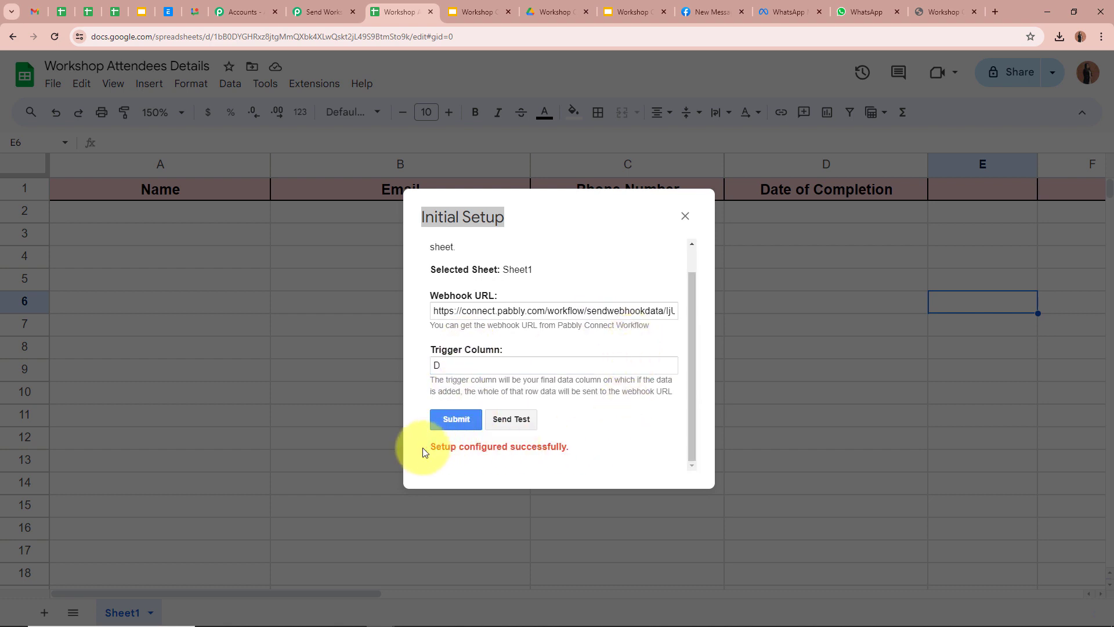
pyautogui.moveTo(428, 447); pyautogui.dragTo(605, 451)
pyautogui.click(638, 434)
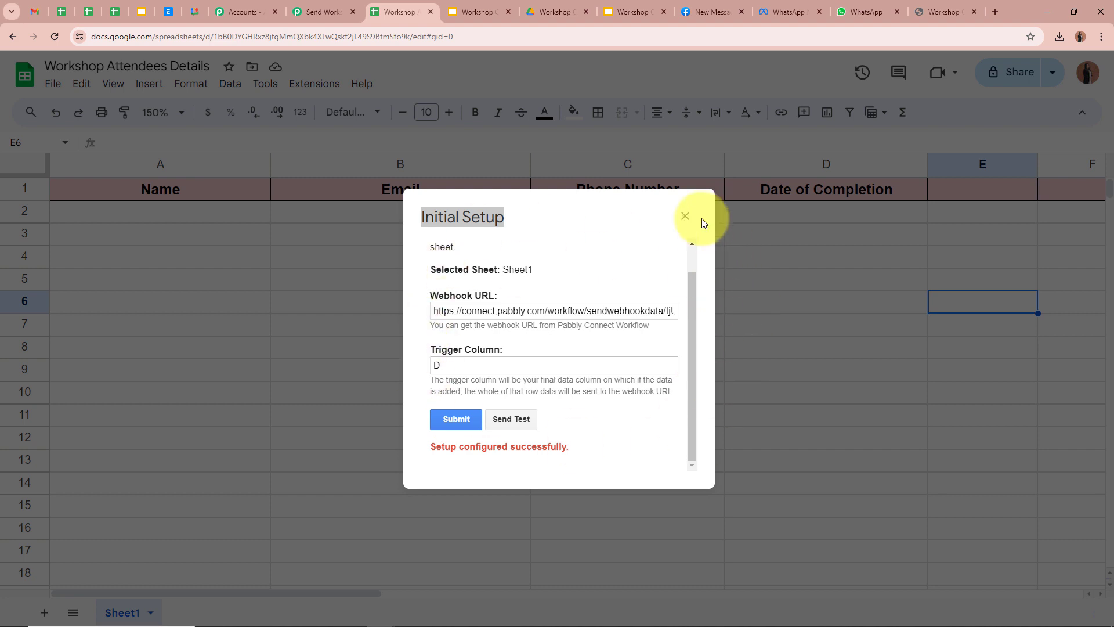
pyautogui.click(685, 217)
pyautogui.click(346, 350)
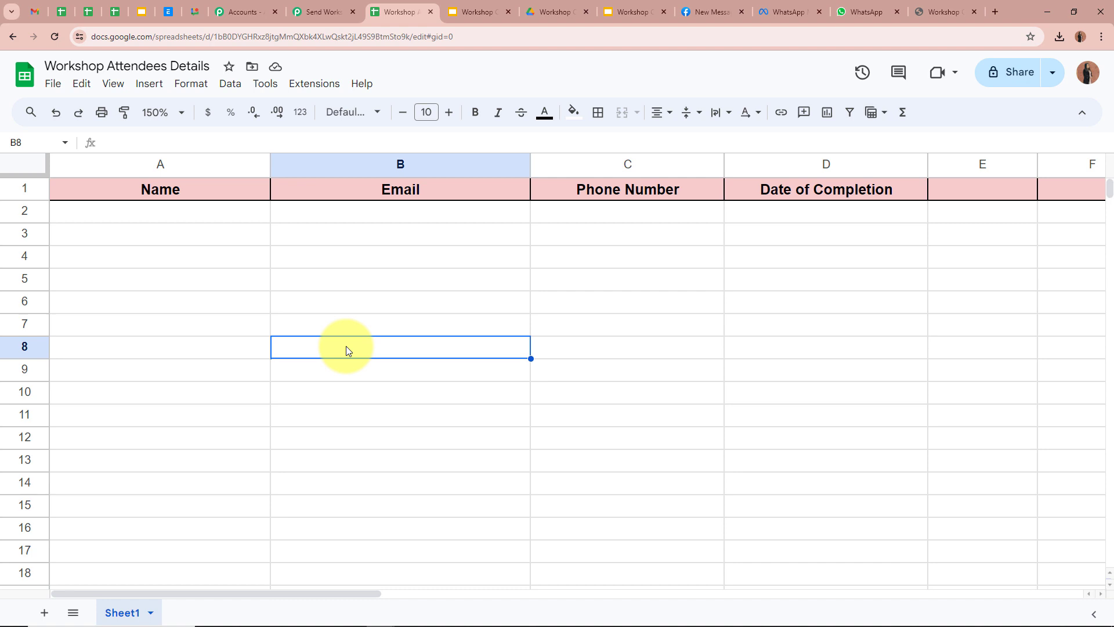
# Step: Enable Send On Event under Extensions > Pabbly Connect Webhooks and confirm it is ticked
pyautogui.click(325, 86)
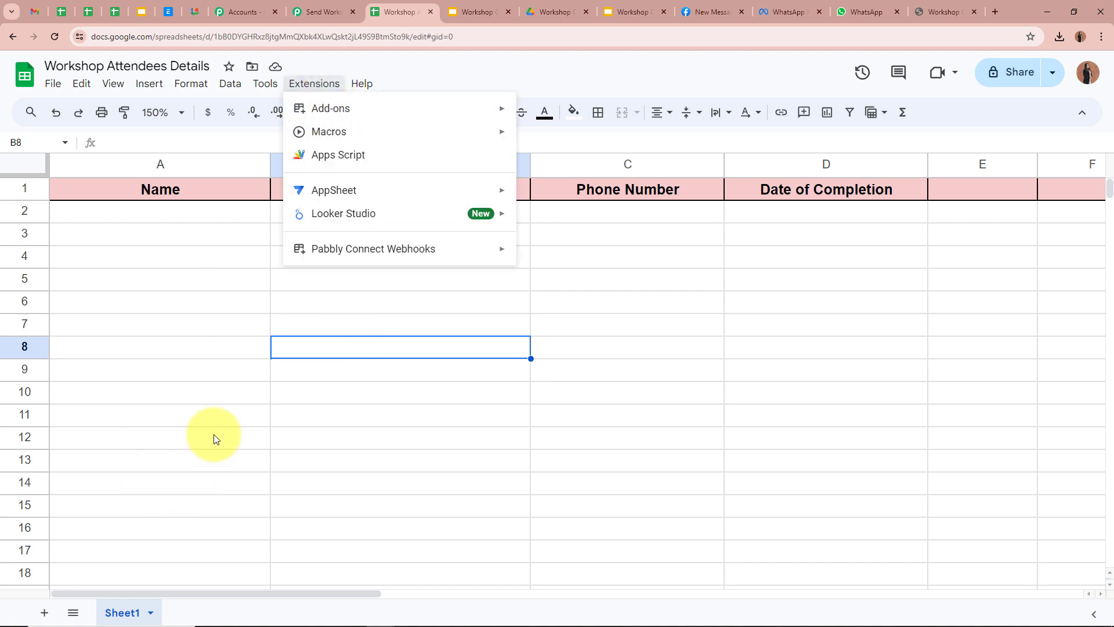
pyautogui.moveTo(363, 260)
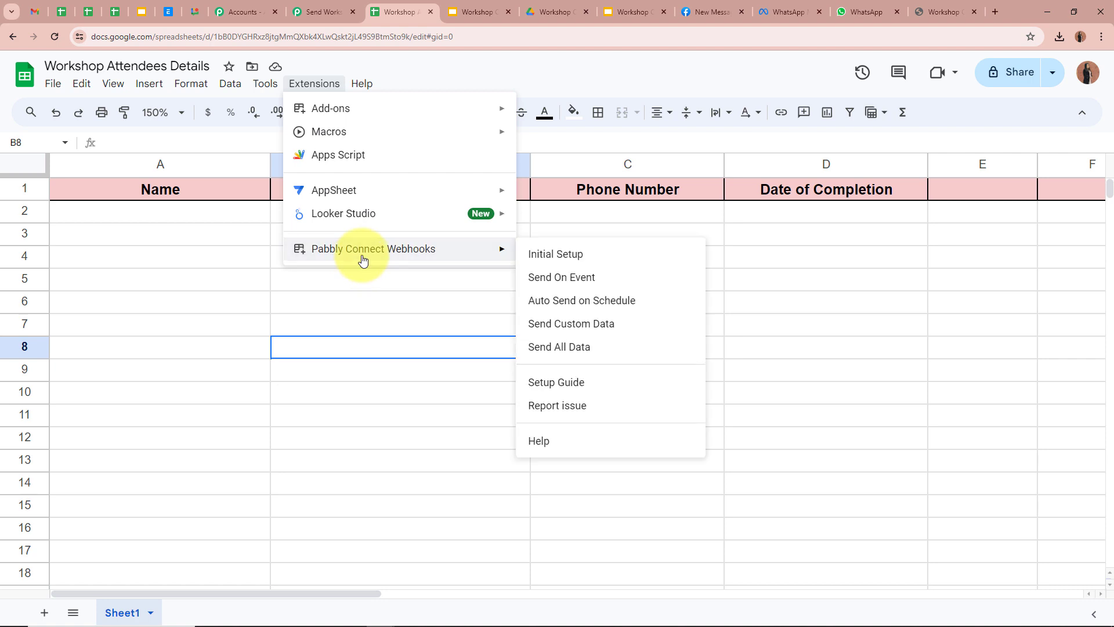
pyautogui.click(634, 281)
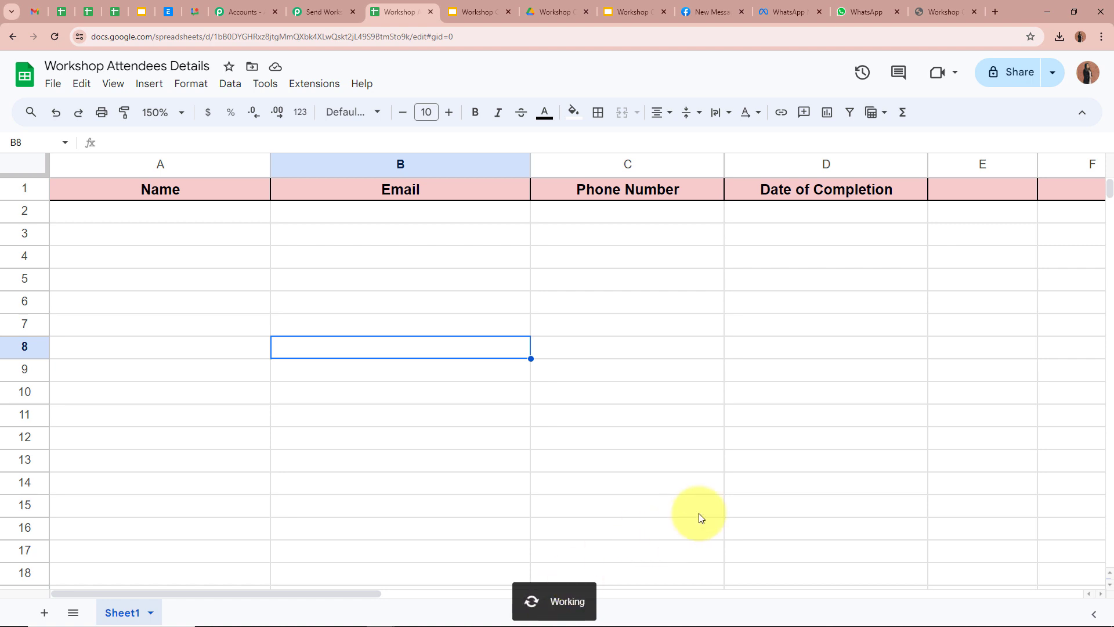
pyautogui.click(316, 86)
pyautogui.moveTo(341, 257)
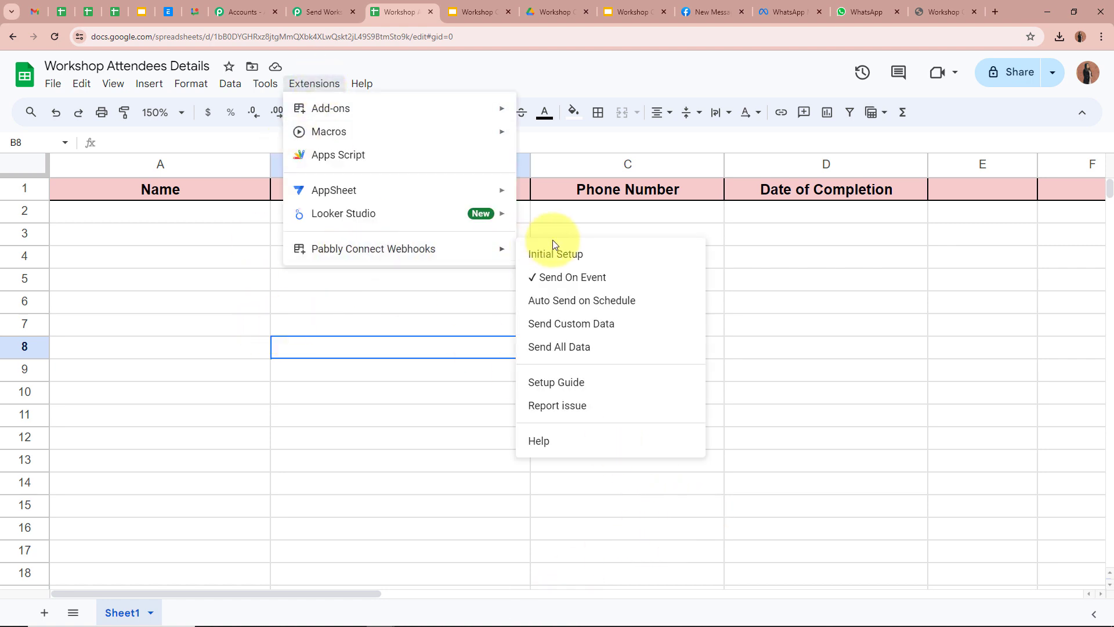
pyautogui.click(805, 277)
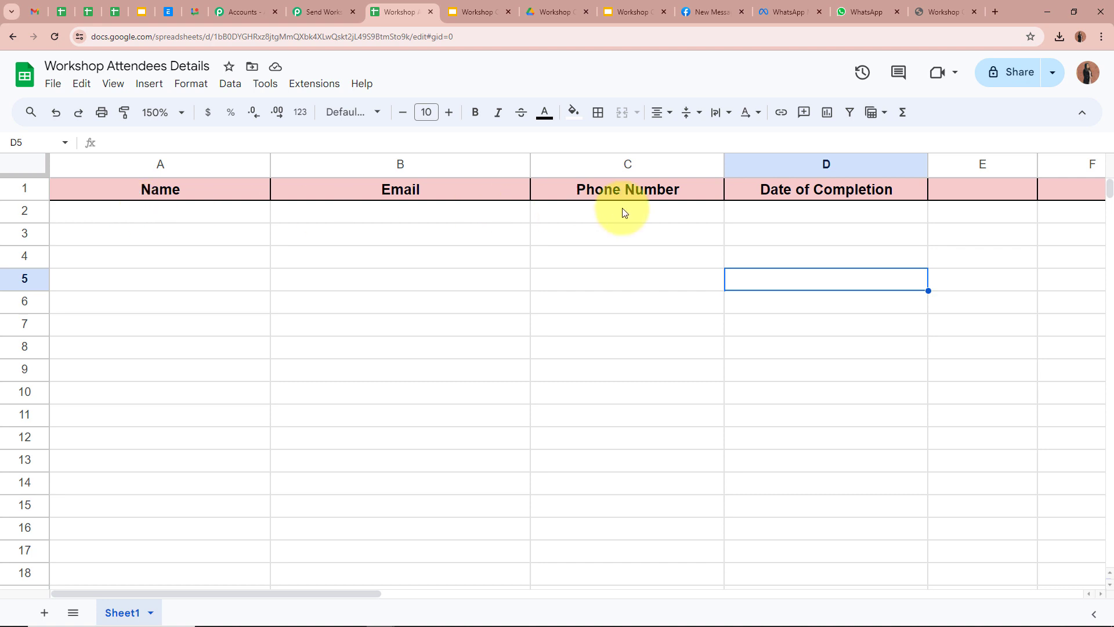
pyautogui.click(839, 212)
pyautogui.click(833, 288)
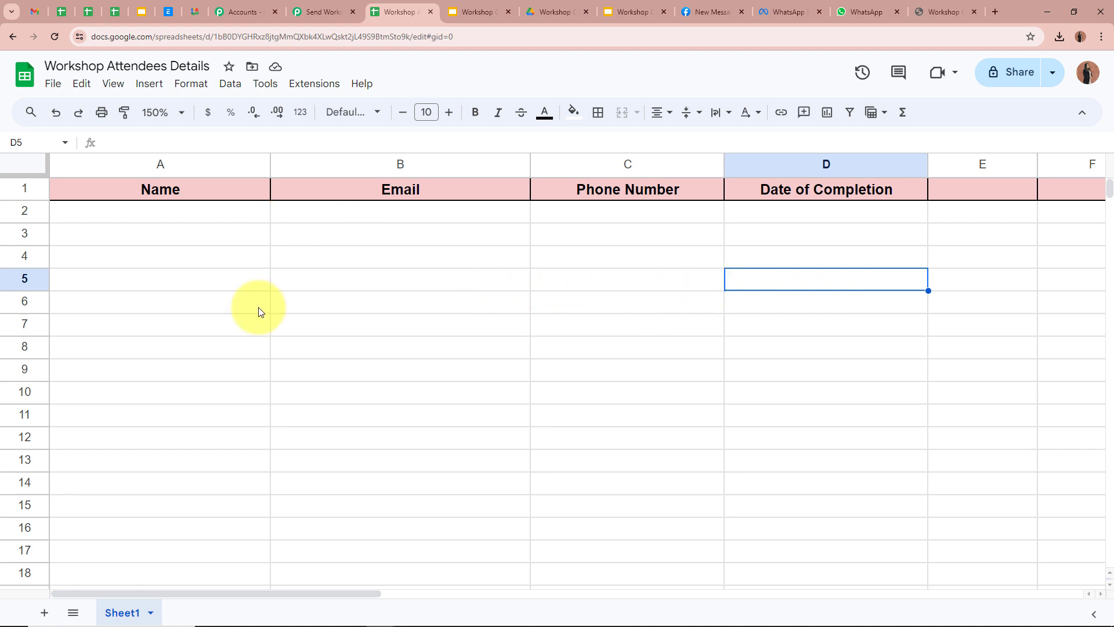
pyautogui.click(322, 7)
# Step: Fill row 2 with a test attendee's name, email, phone number and completion date 08/05/2024
pyautogui.scroll(-8, 220, 363)
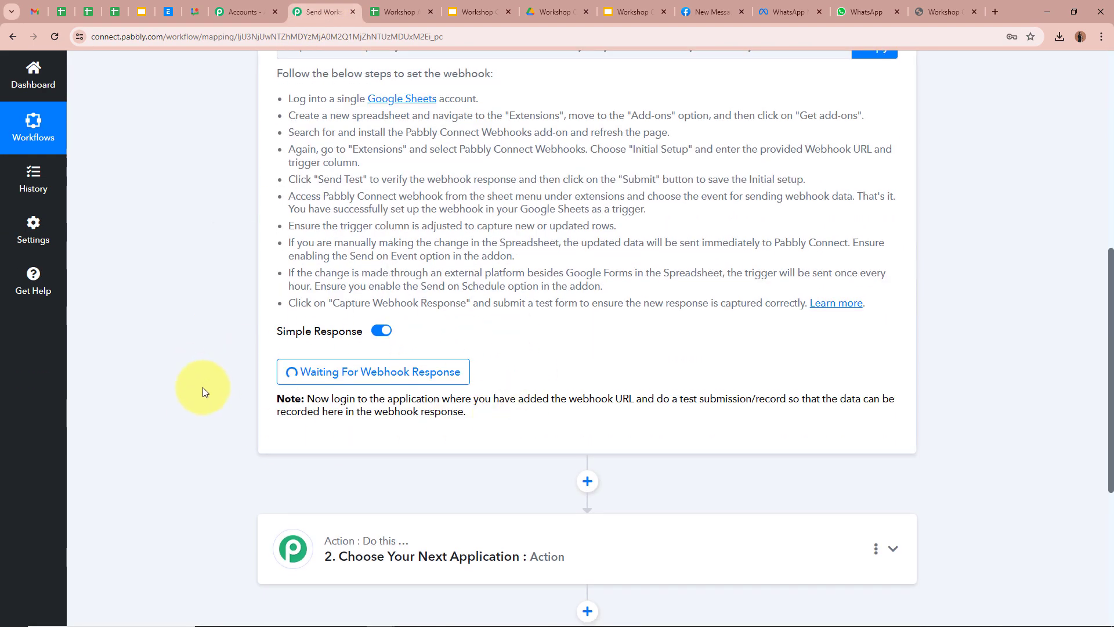
pyautogui.scroll(8, 204, 383)
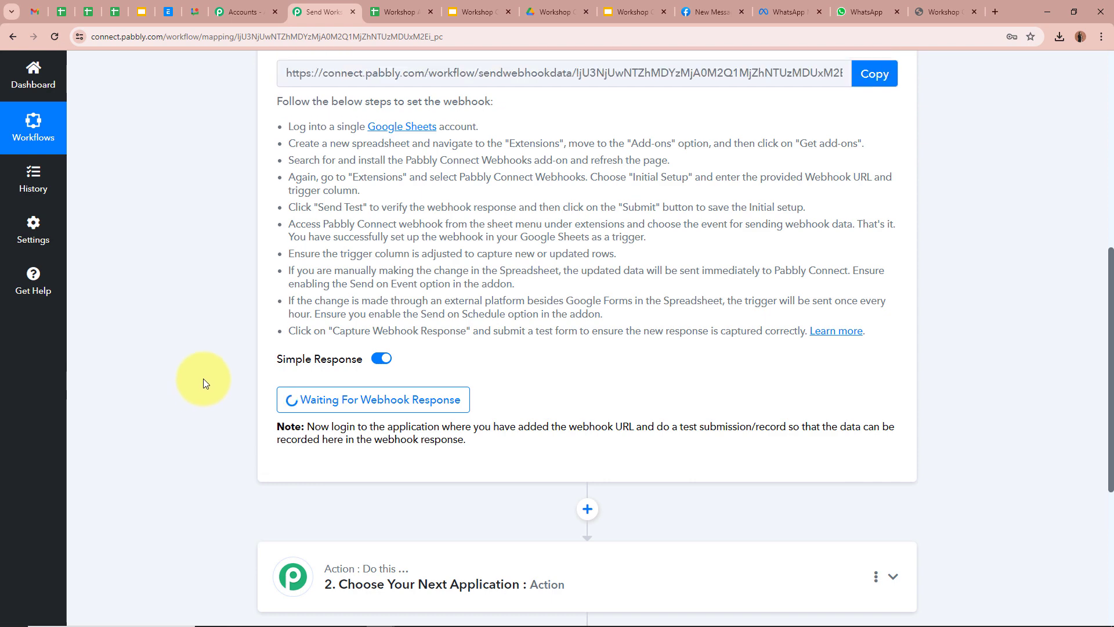
pyautogui.click(392, 8)
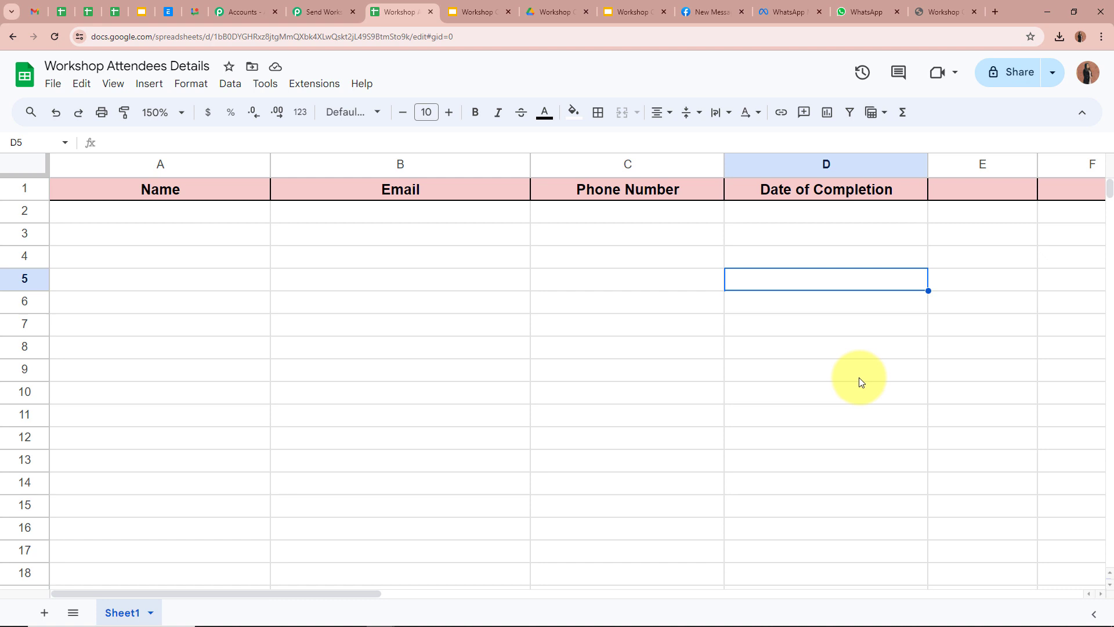
pyautogui.click(155, 213)
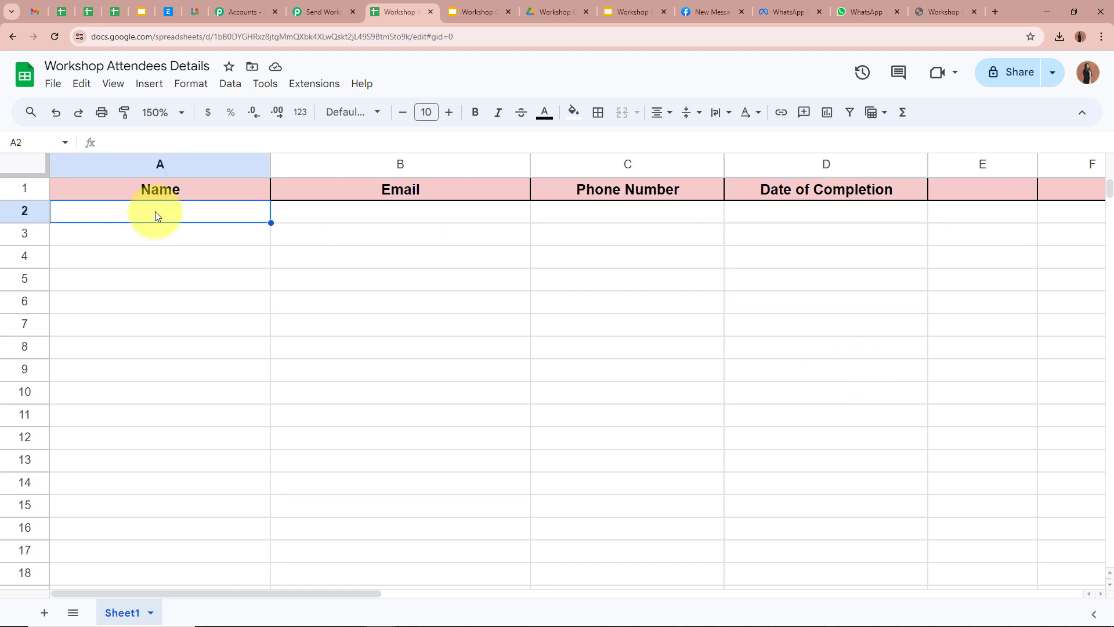
pyautogui.write('Demo User')
pyautogui.click(416, 217)
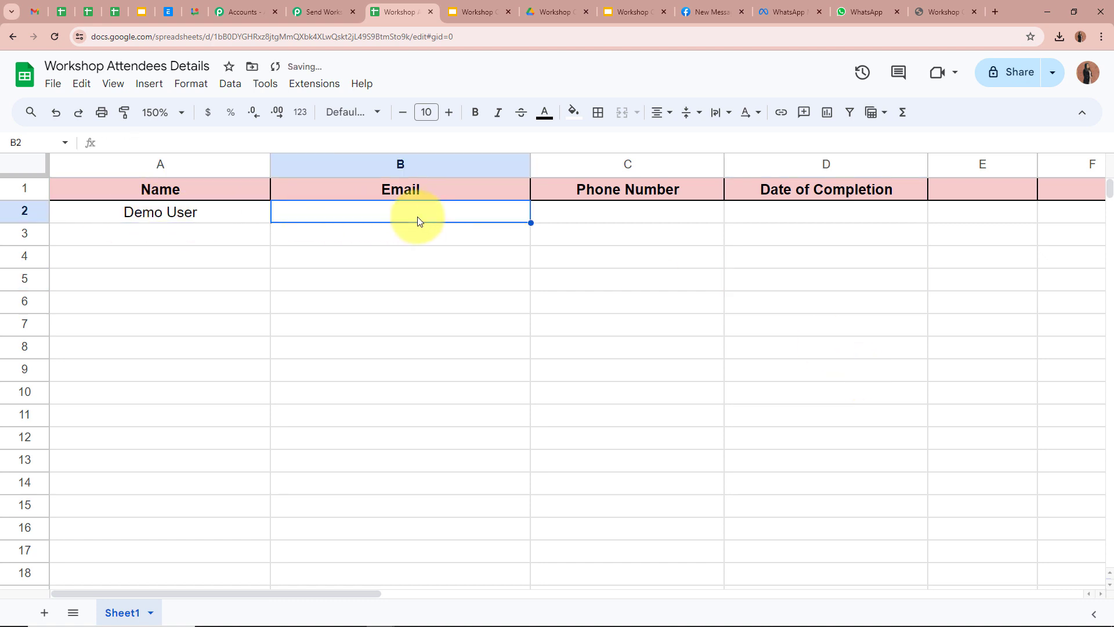
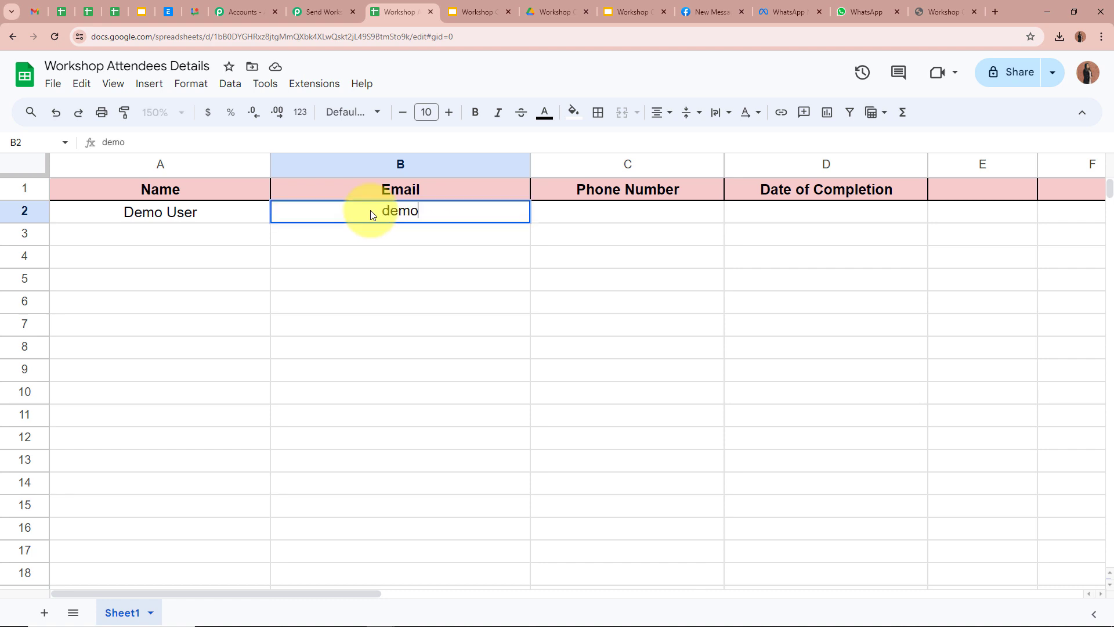
pyautogui.click(614, 213)
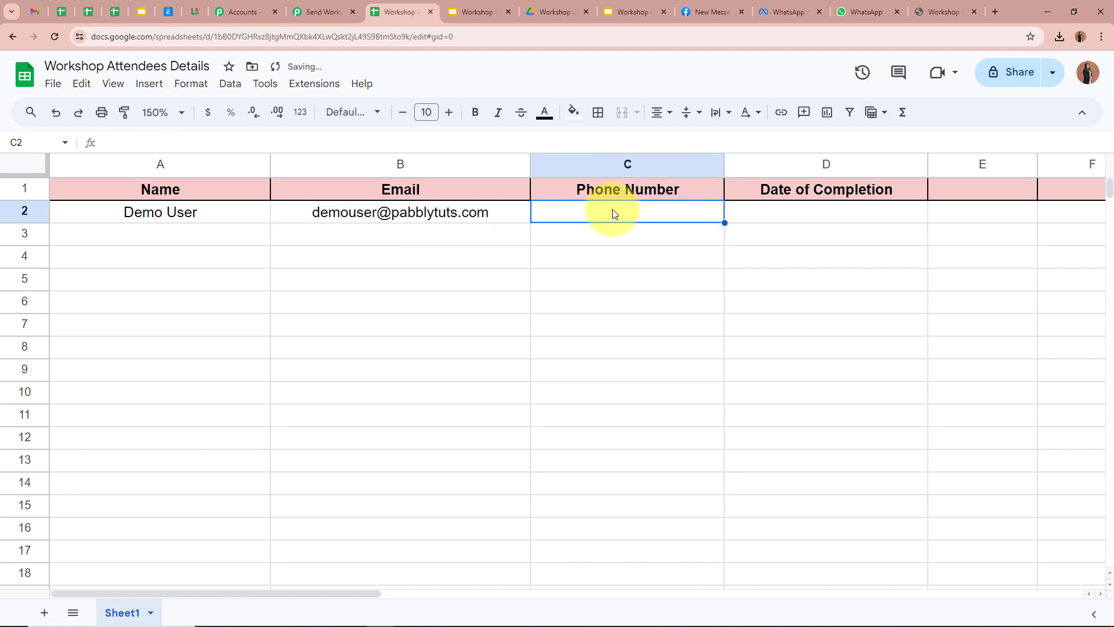
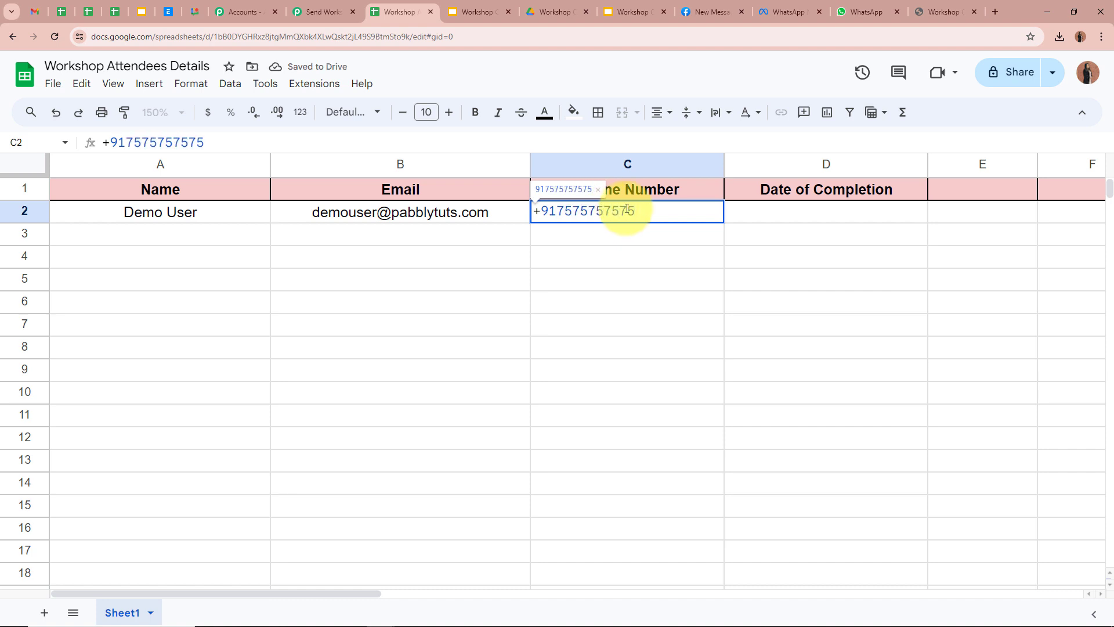
pyautogui.click(770, 212)
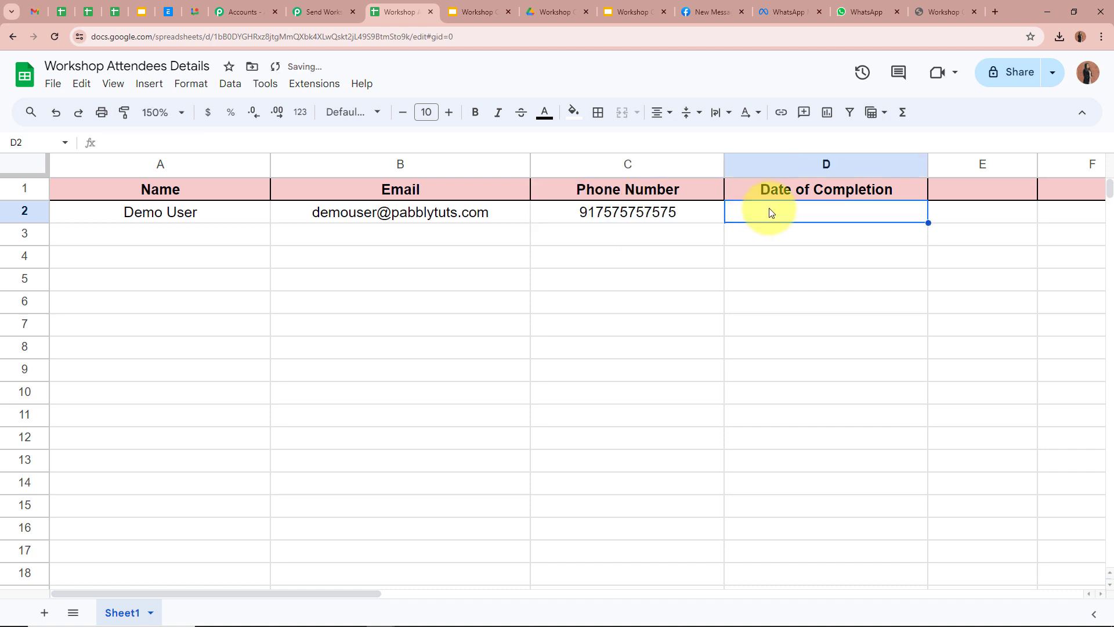
pyautogui.write('08/05/')
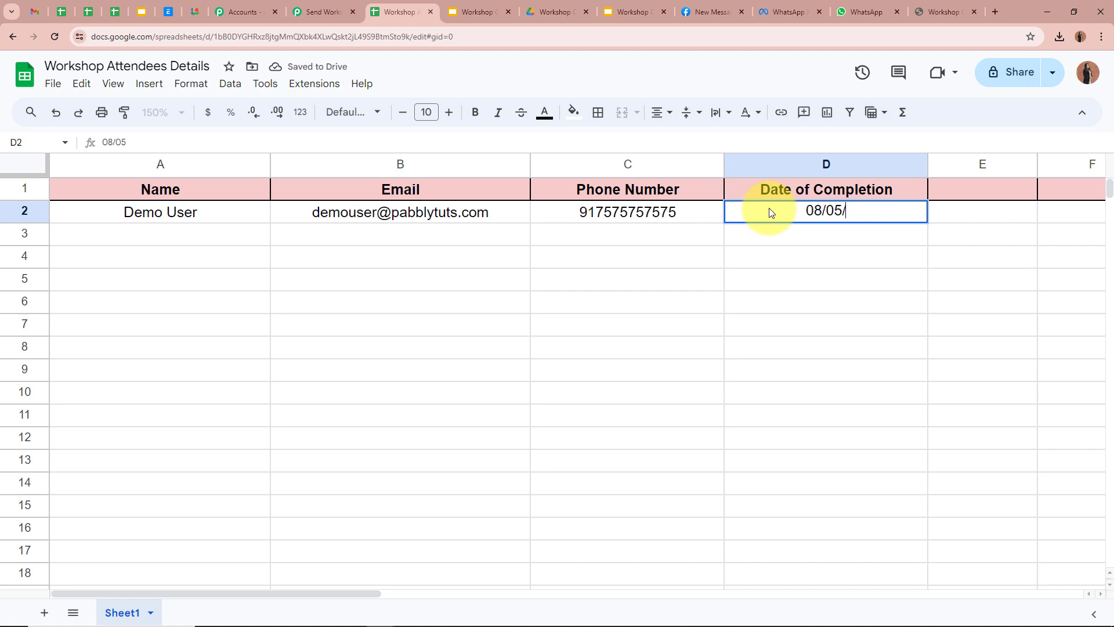
pyautogui.write('2024')
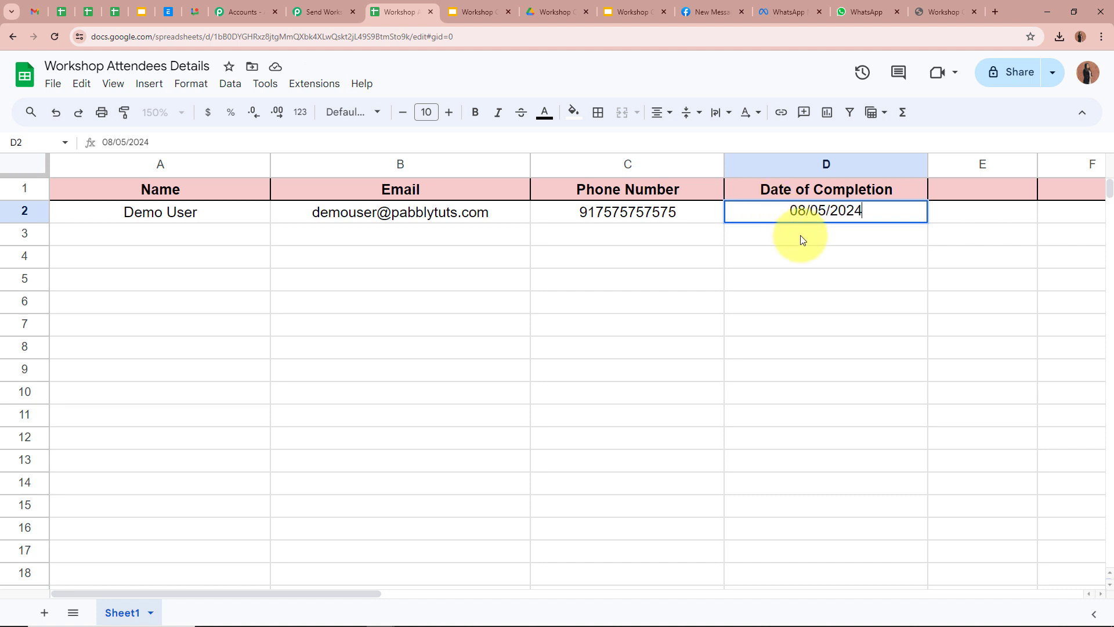
pyautogui.press('Return')
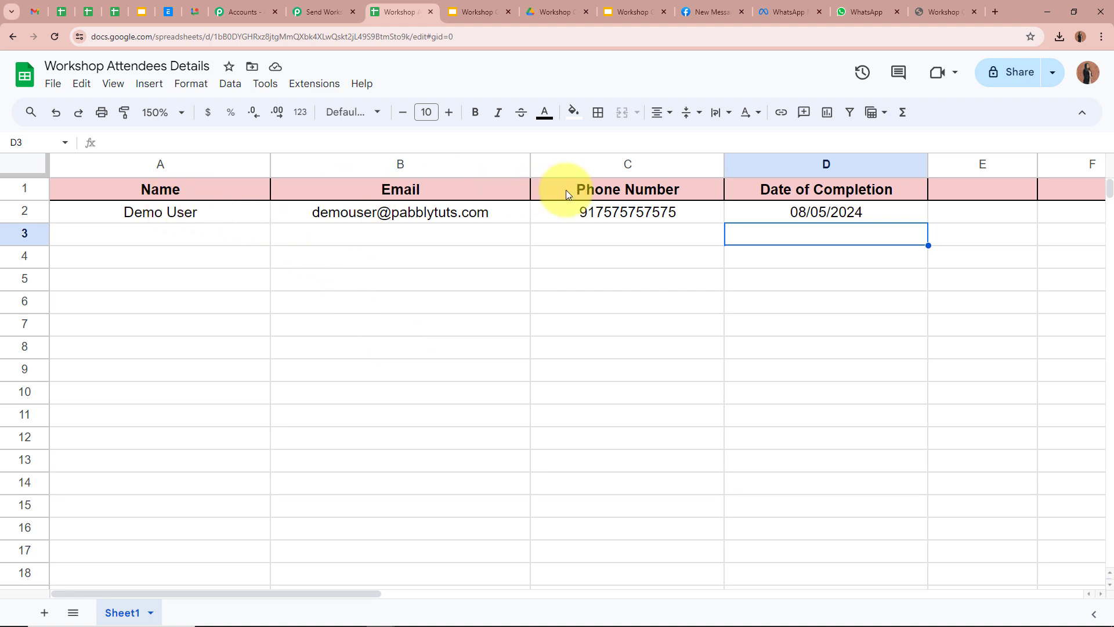
pyautogui.click(624, 242)
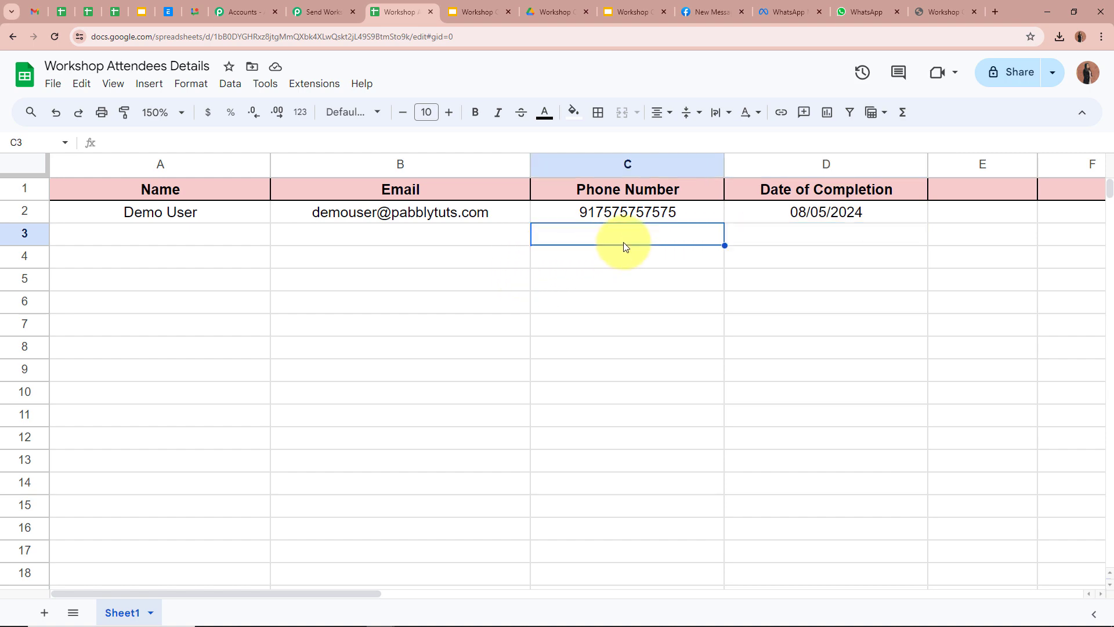
# Step: Scroll through the Response Received fields captured from the test row
pyautogui.click(322, 12)
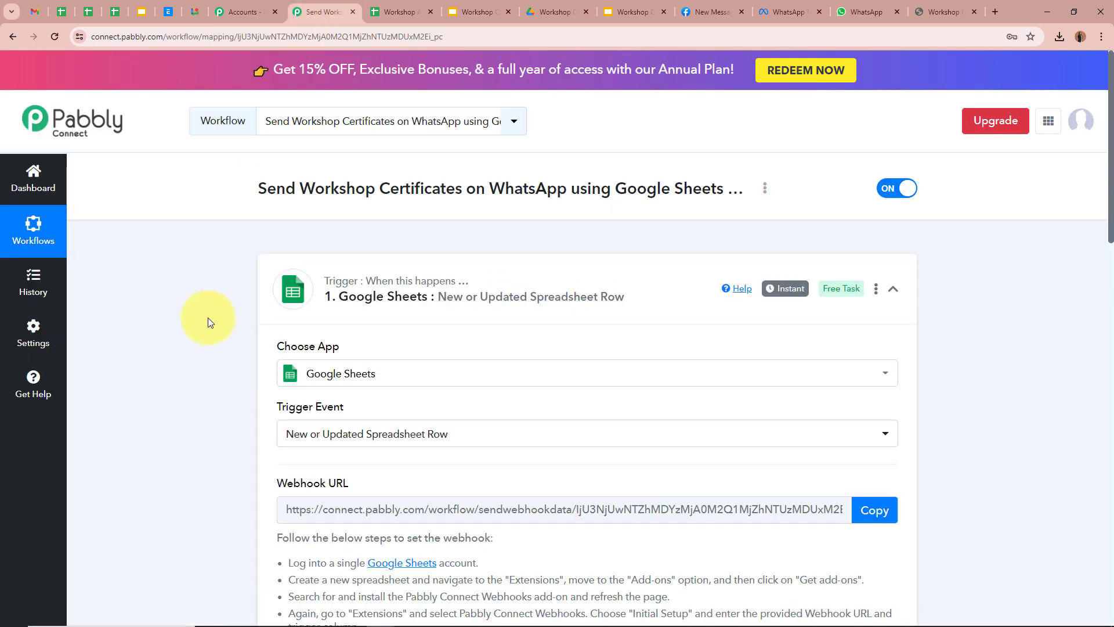
pyautogui.scroll(-4, 208, 318)
pyautogui.scroll(-8, 208, 318)
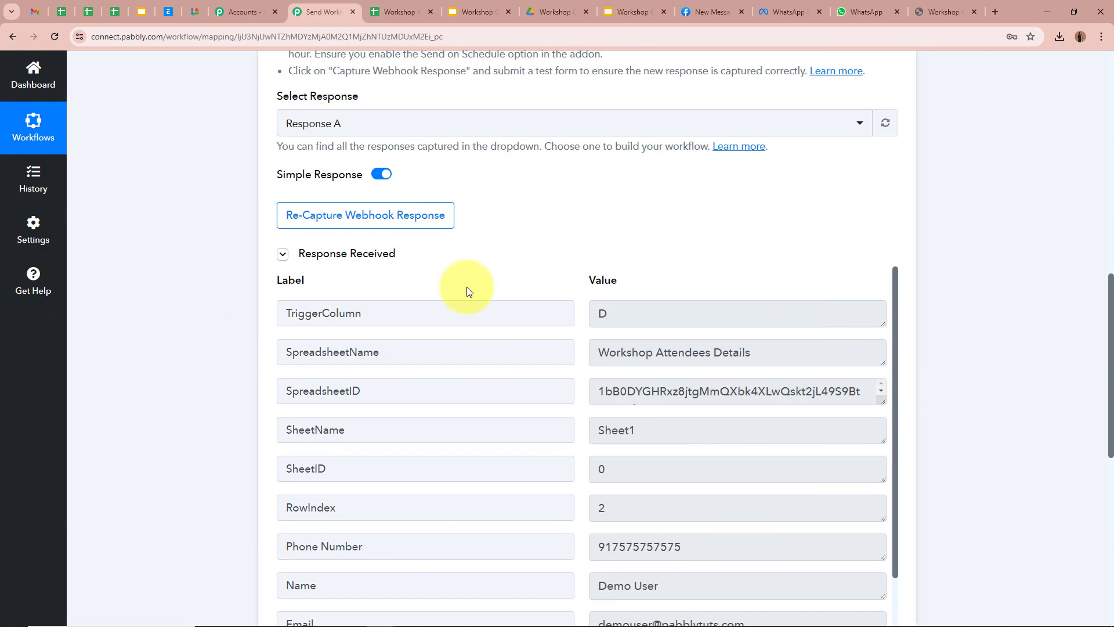
pyautogui.scroll(-1, 194, 356)
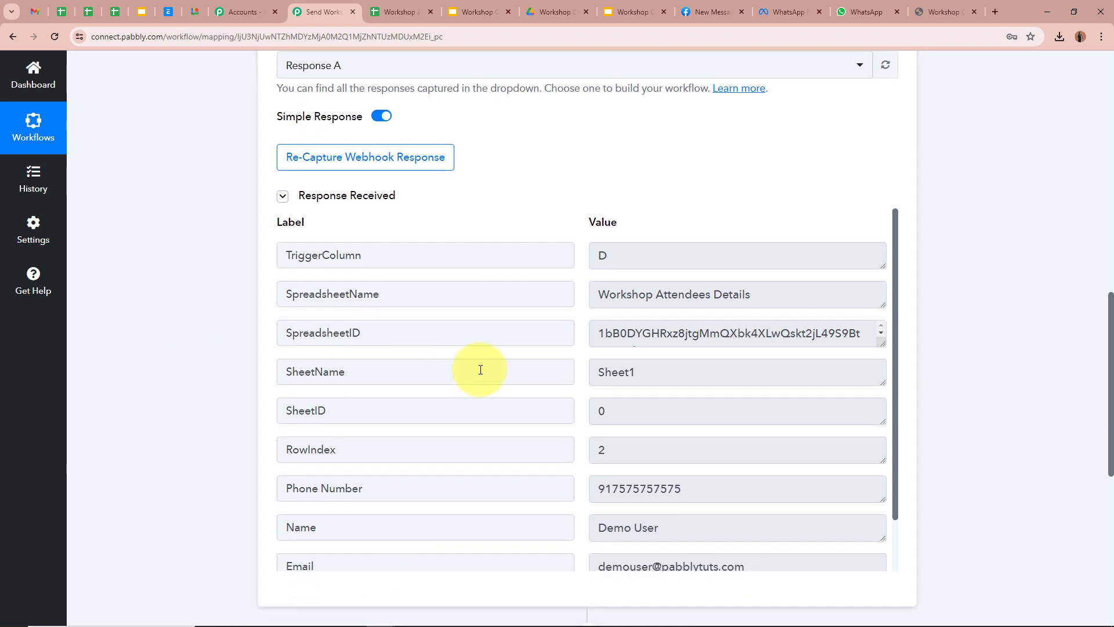
pyautogui.scroll(-3, 481, 368)
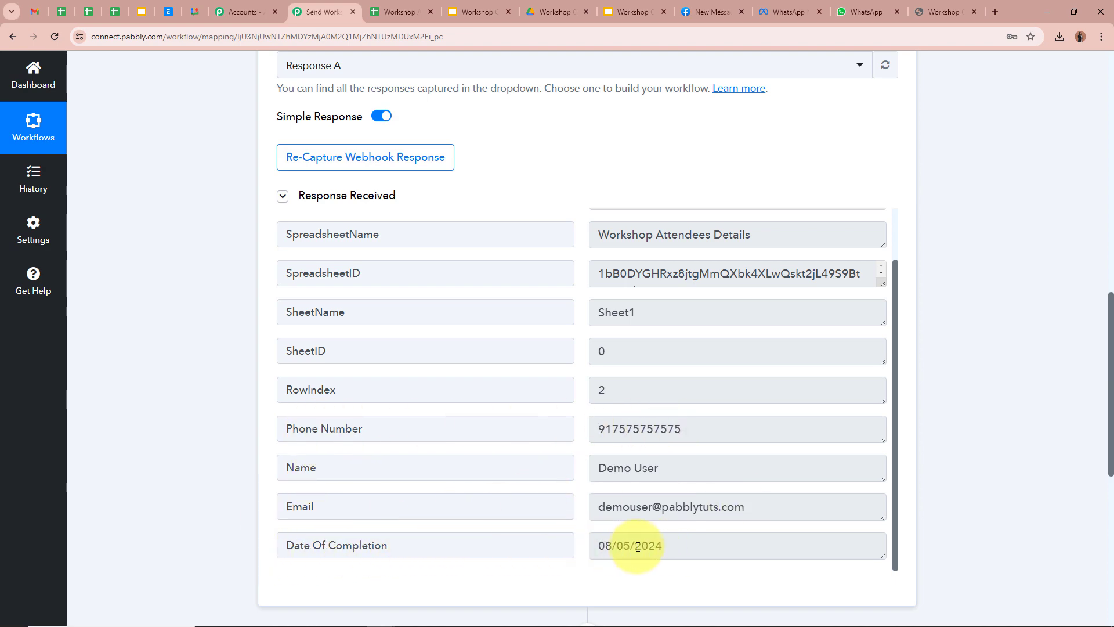
pyautogui.scroll(15, 914, 522)
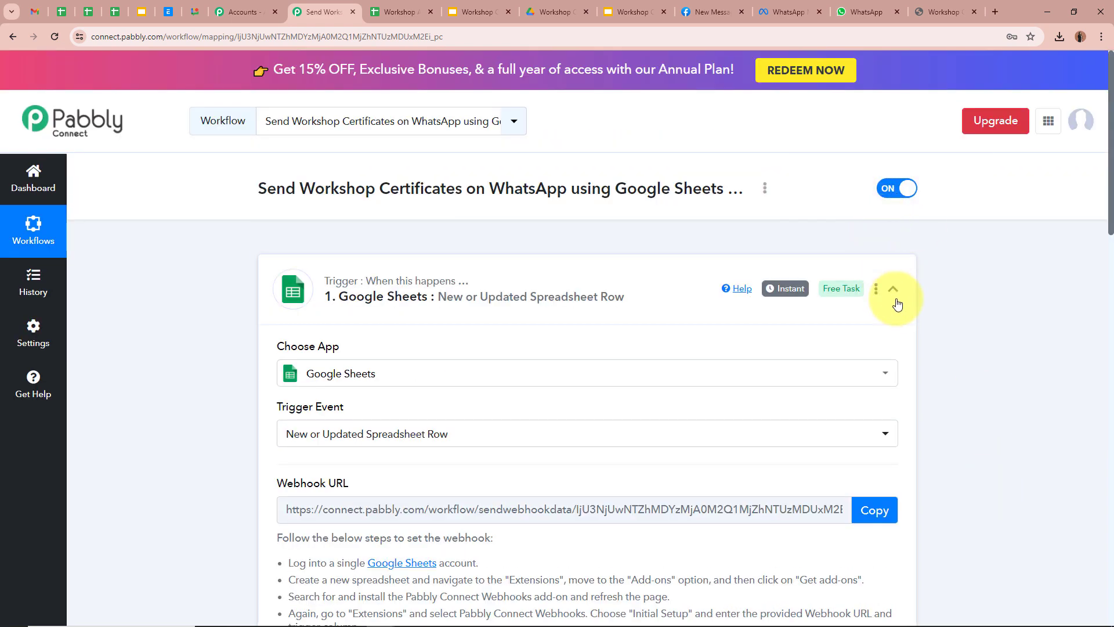
# Step: Collapse the Google Sheets trigger step and expand step 2 to show its app choices
pyautogui.click(894, 297)
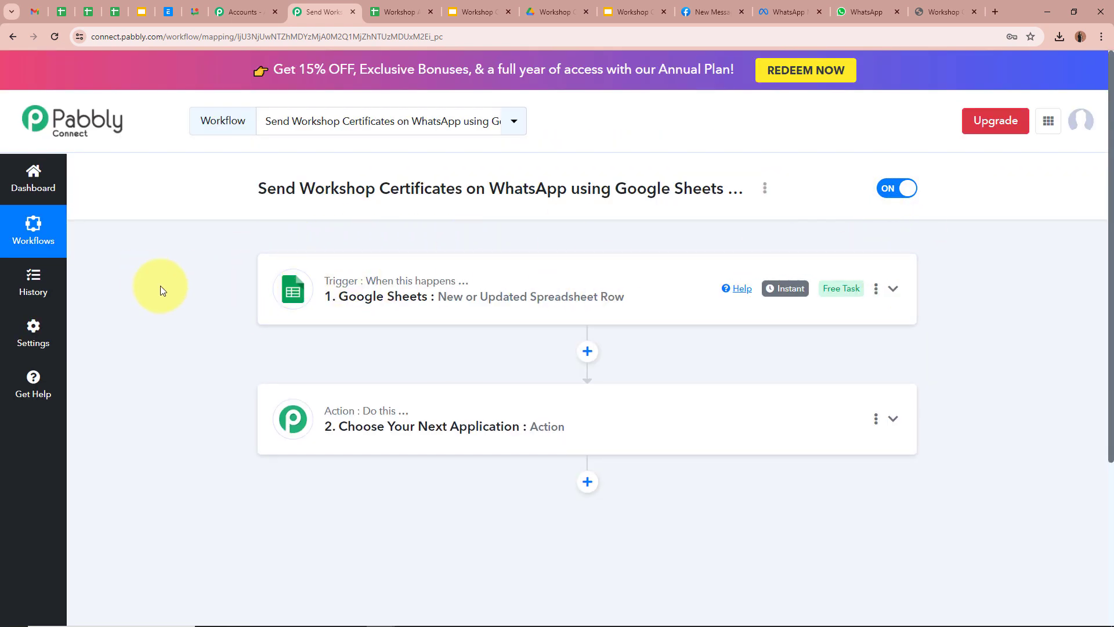
pyautogui.scroll(-2, 160, 285)
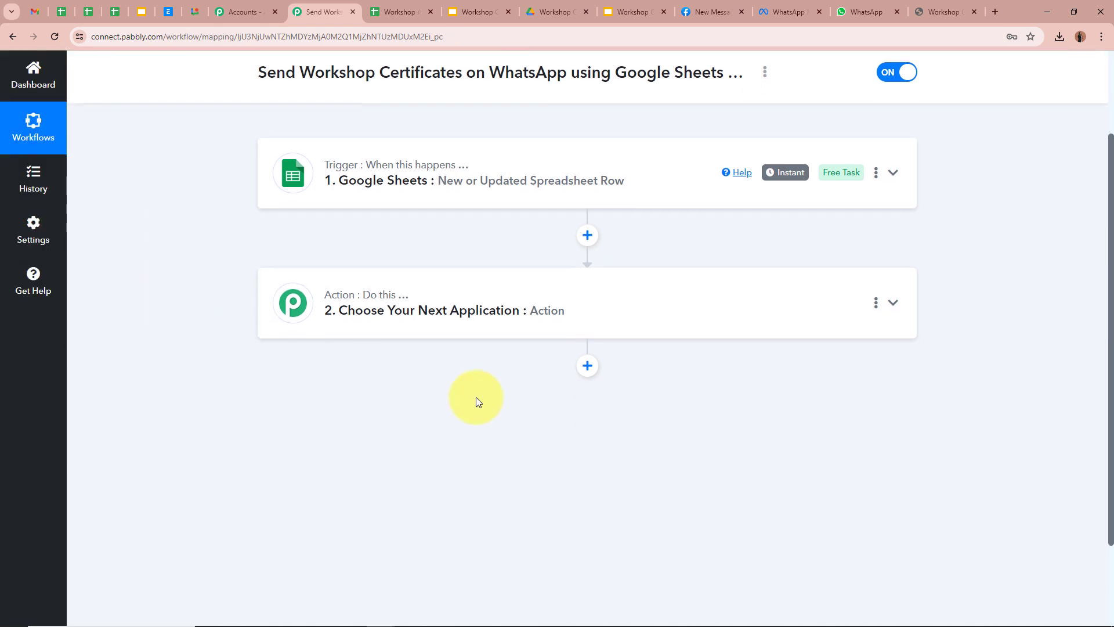
pyautogui.click(894, 301)
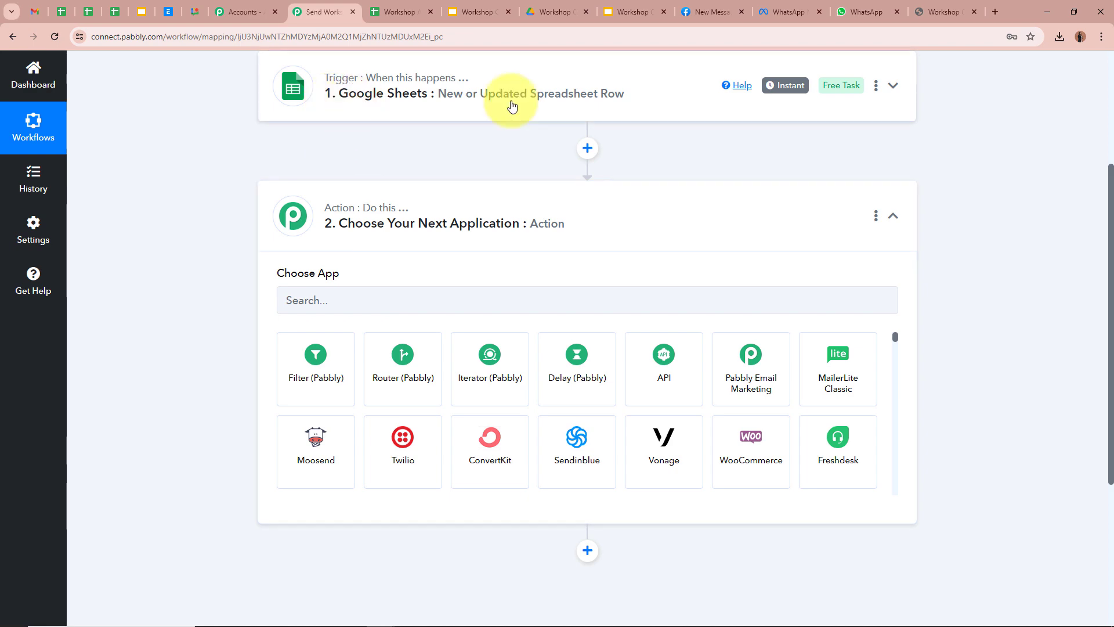
pyautogui.click(394, 12)
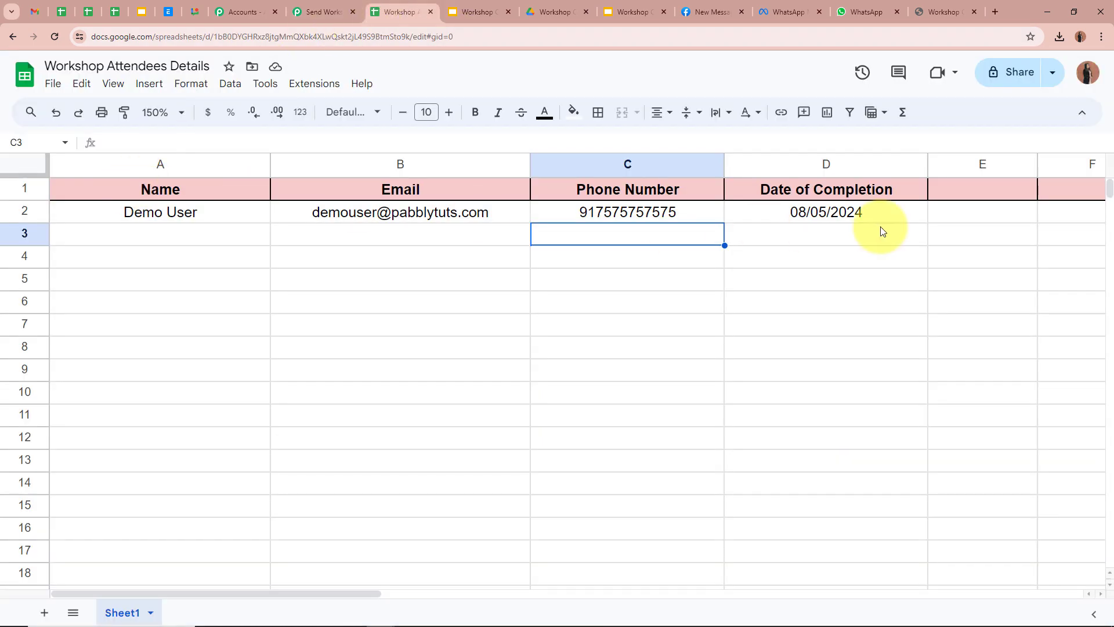
# Step: Compare the Workshop Certificate Template's {{NAME}}, {{Name}} and {{Date}} placeholders with the Workshop Attendees Details sheet, then return to Pabbly
pyautogui.click(529, 12)
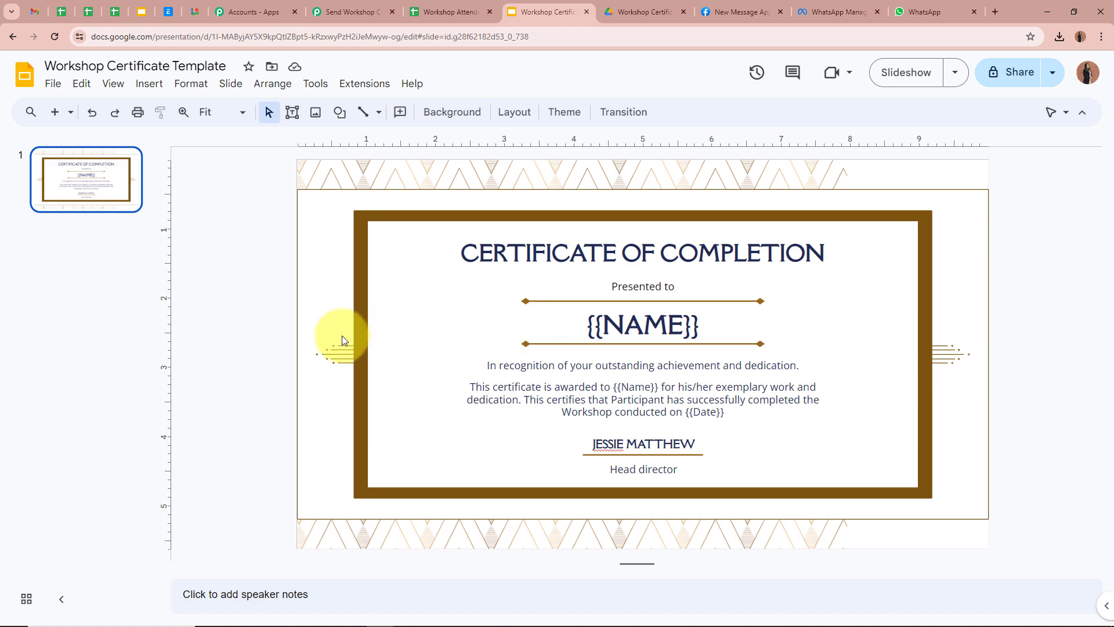
pyautogui.click(439, 7)
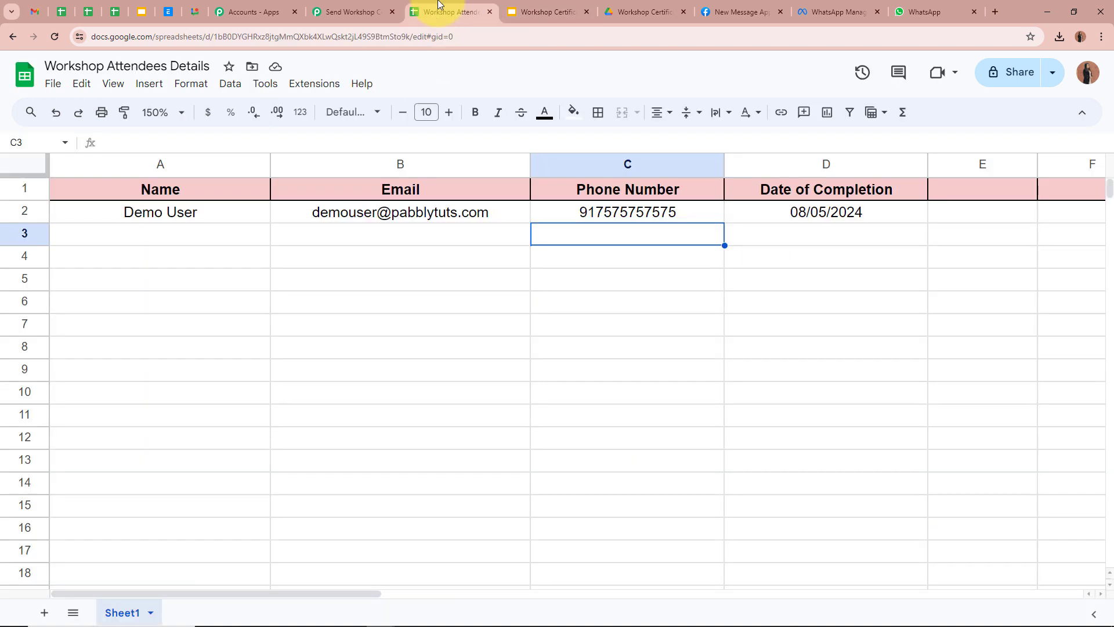
pyautogui.click(548, 10)
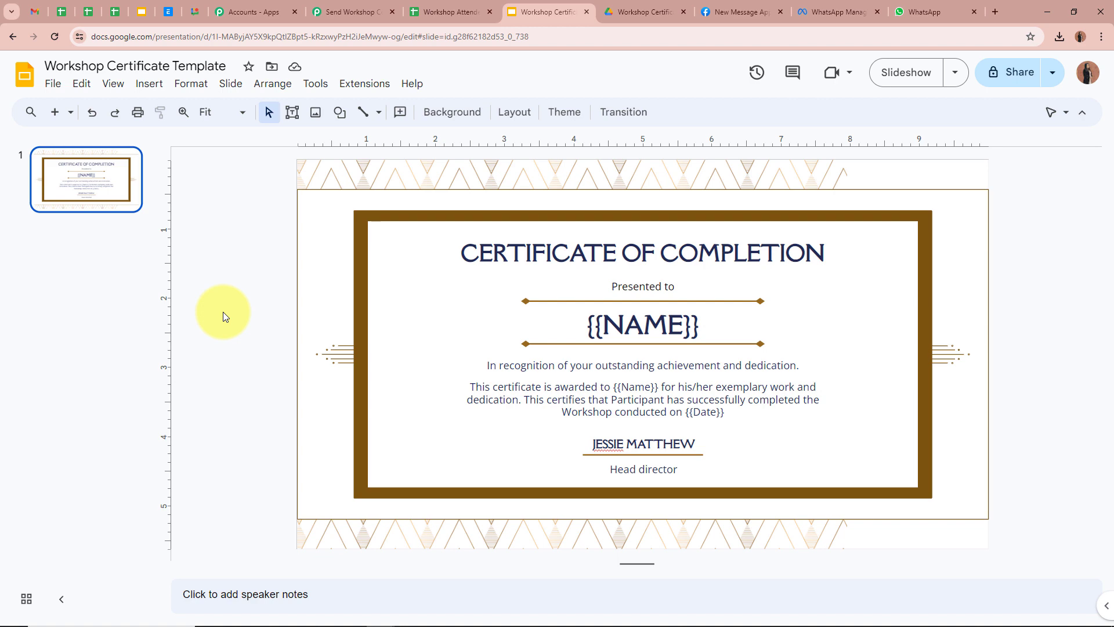
pyautogui.click(348, 11)
pyautogui.scroll(-1, 169, 293)
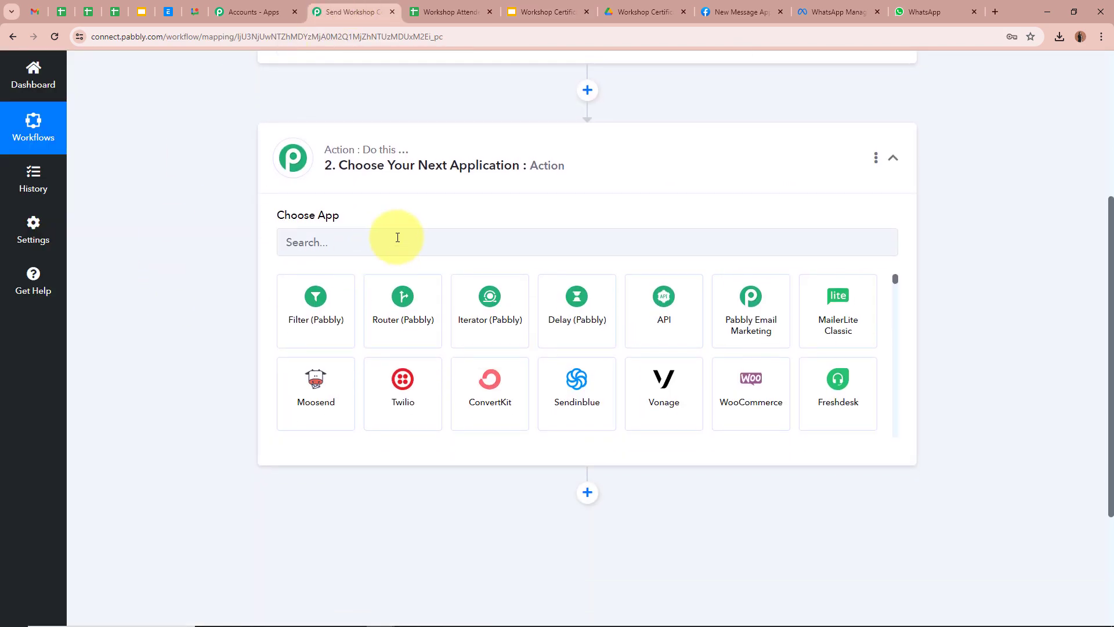
# Step: Set the action step to Google Slides with the Create Presentation From Template event
pyautogui.click(398, 238)
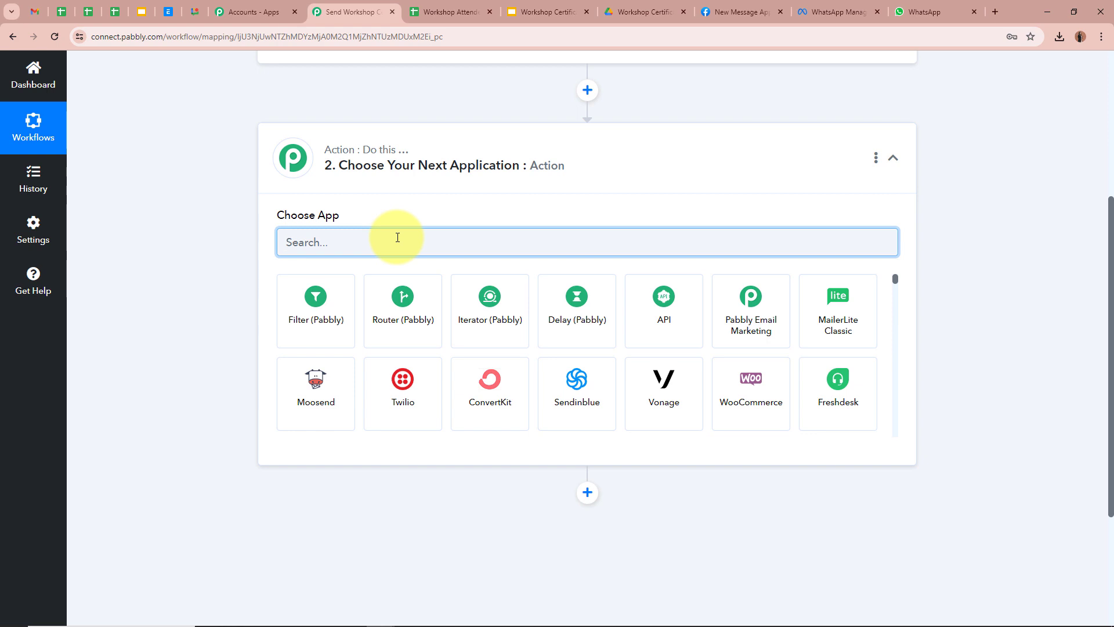
pyautogui.write('Google')
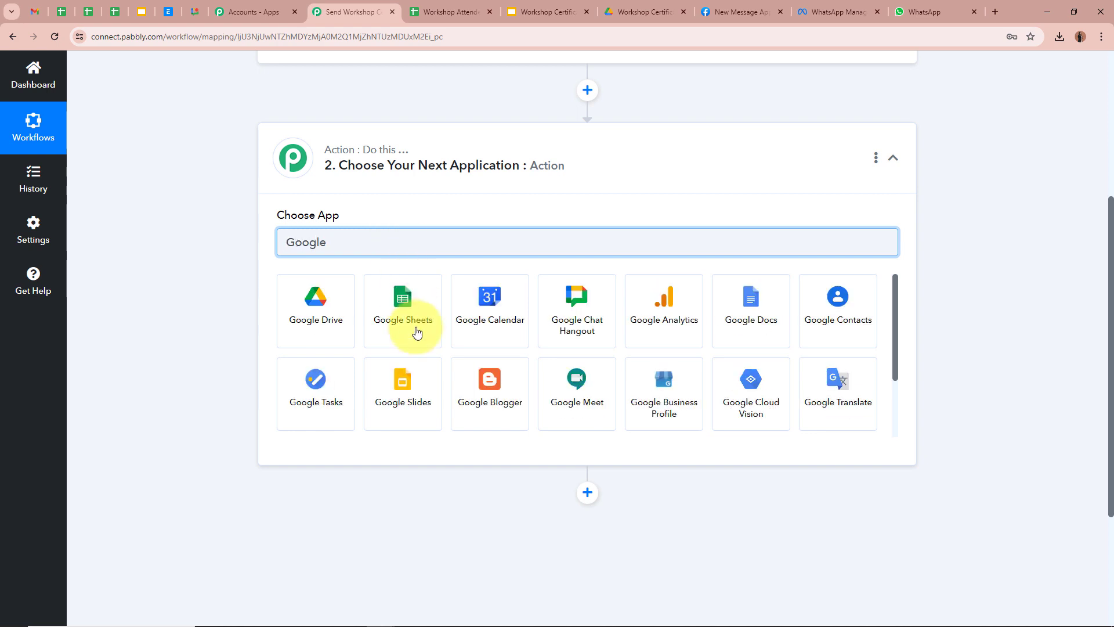
pyautogui.click(404, 387)
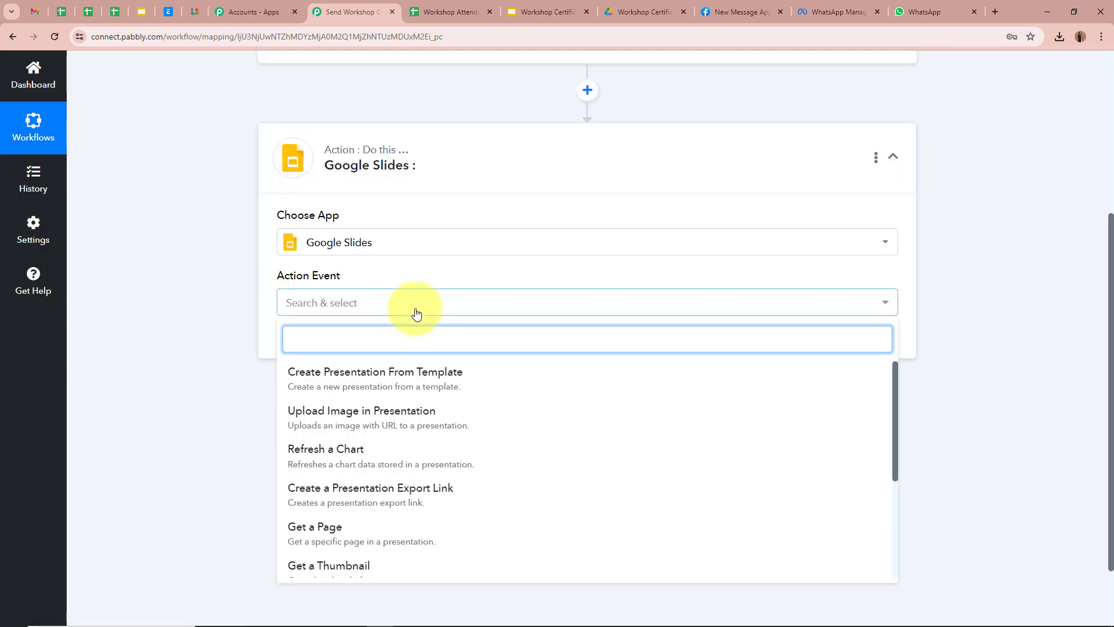
pyautogui.click(479, 382)
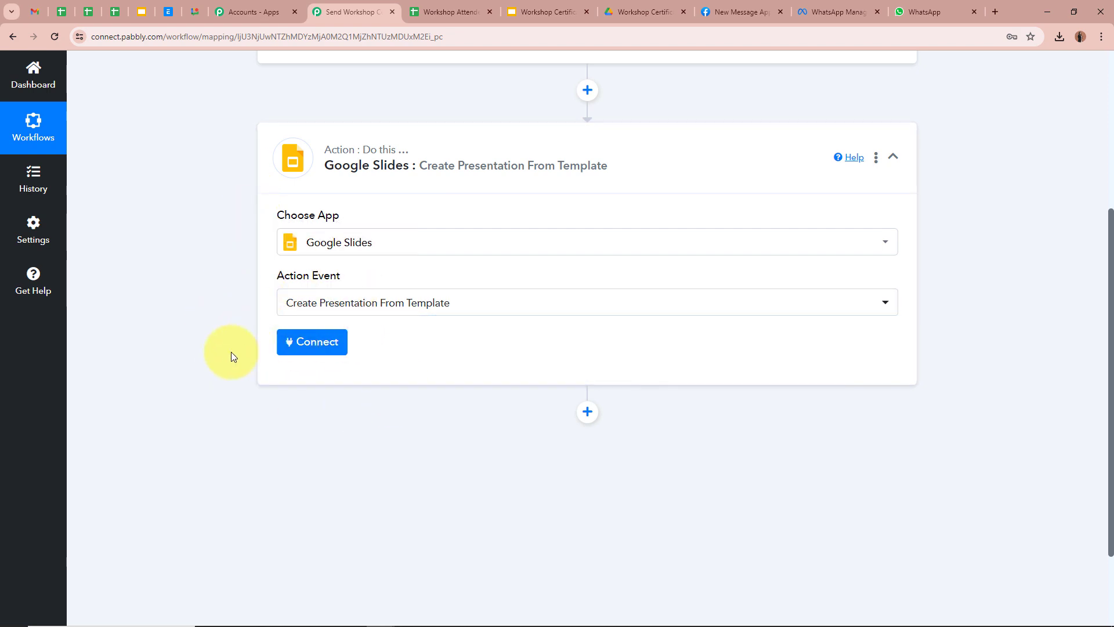
# Step: Add a new Google Slides connection by signing in with Google and allowing access
pyautogui.click(325, 346)
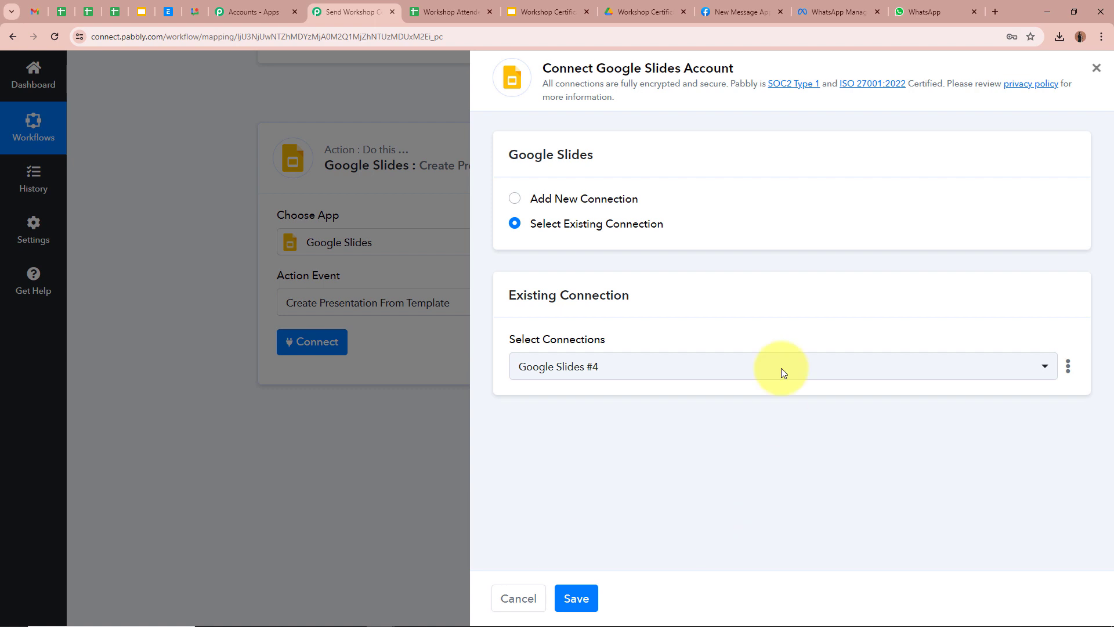
pyautogui.click(515, 199)
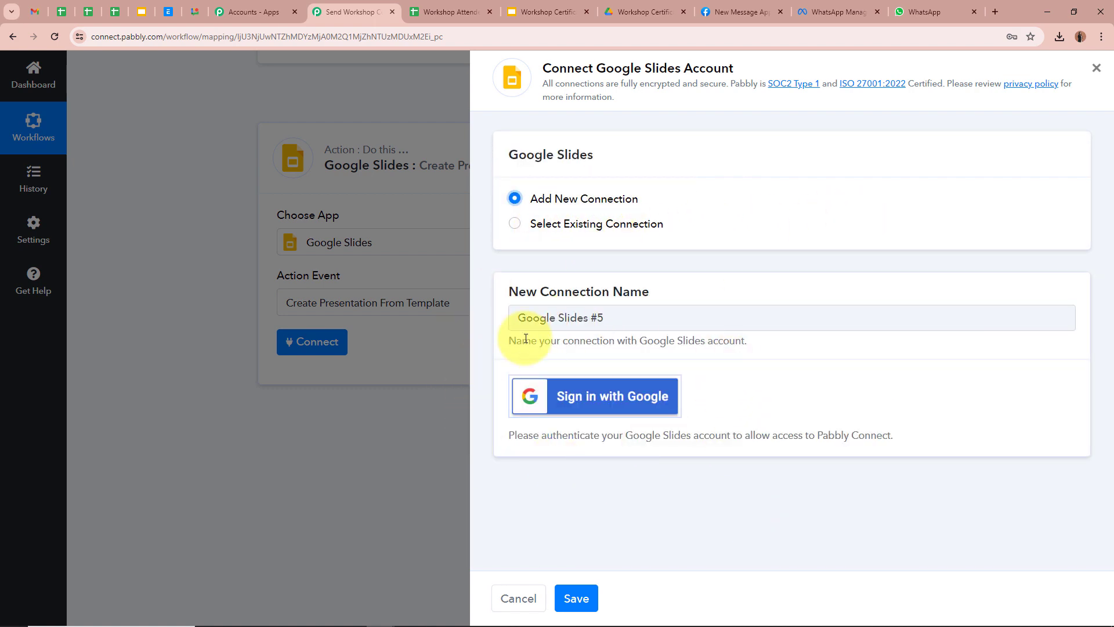
pyautogui.click(632, 395)
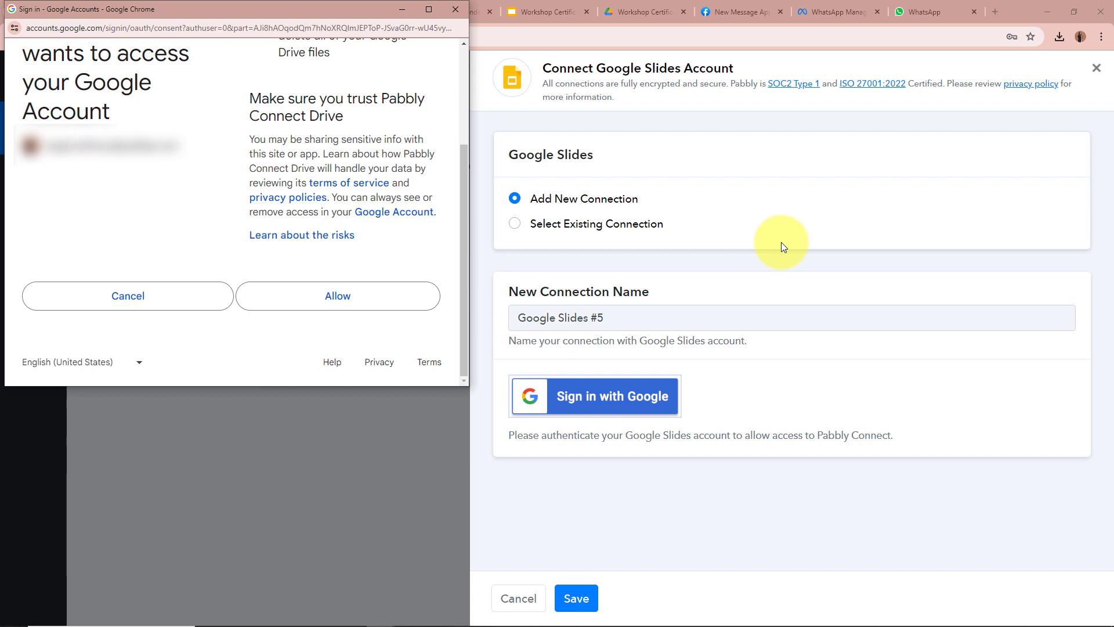
pyautogui.click(408, 296)
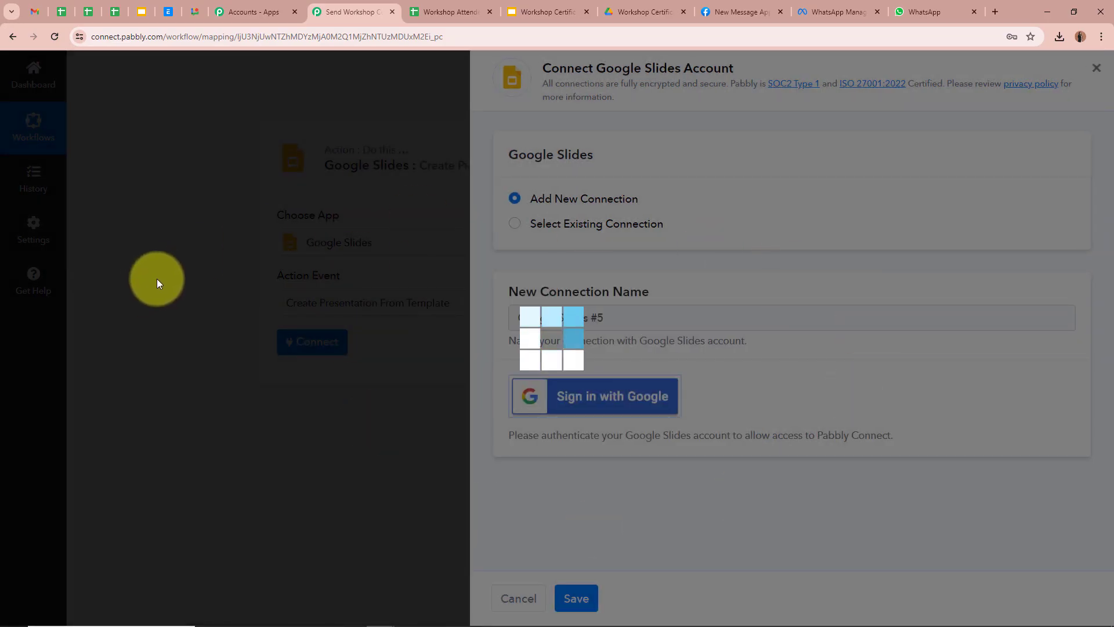
pyautogui.scroll(-3, 156, 278)
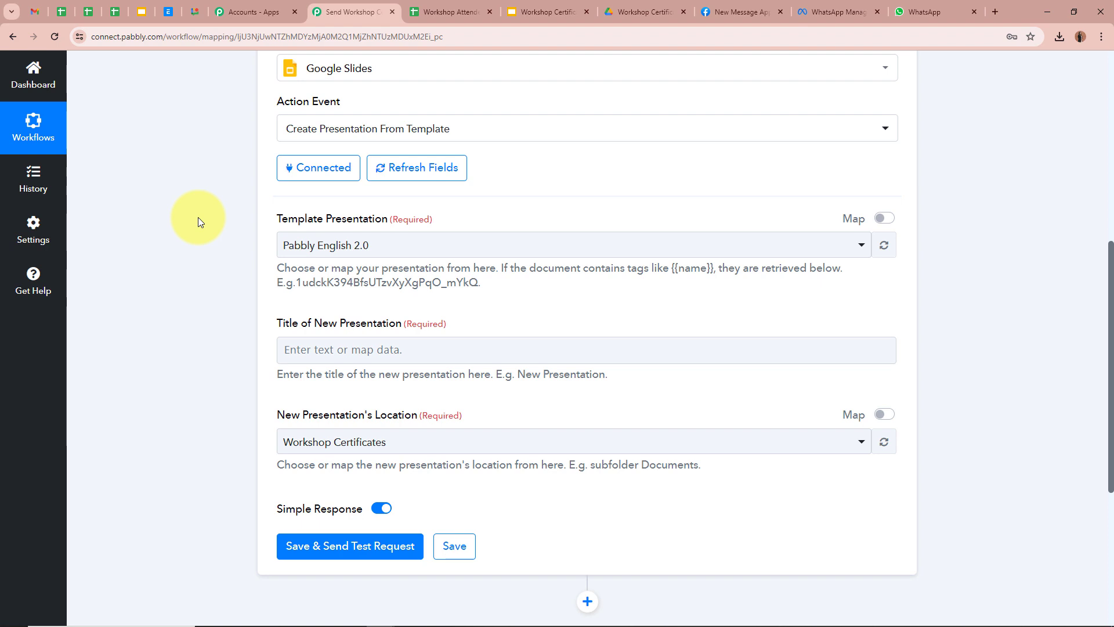
# Step: Select Workshop Certificate Template as the template presentation to load its NAME, Name and Date fields
pyautogui.click(517, 13)
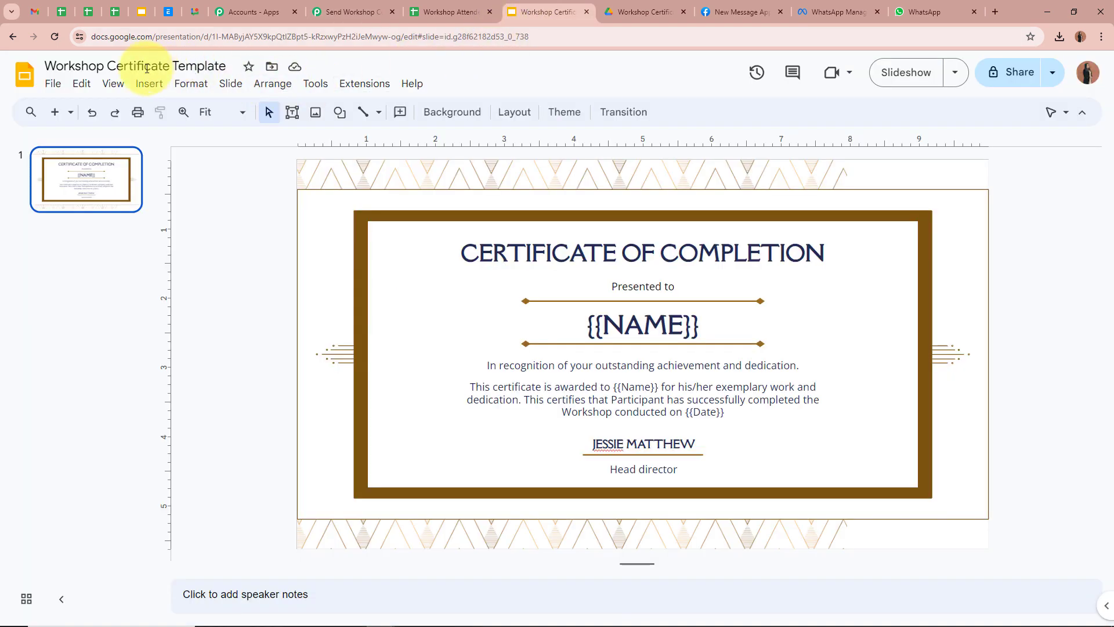
pyautogui.click(342, 11)
pyautogui.click(424, 244)
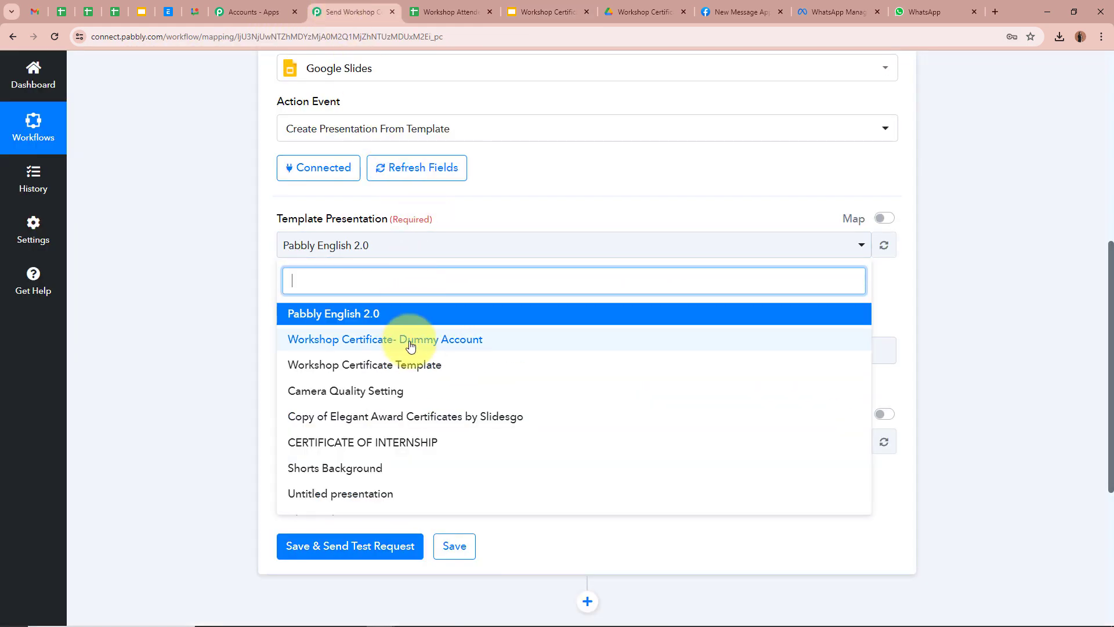
pyautogui.click(409, 370)
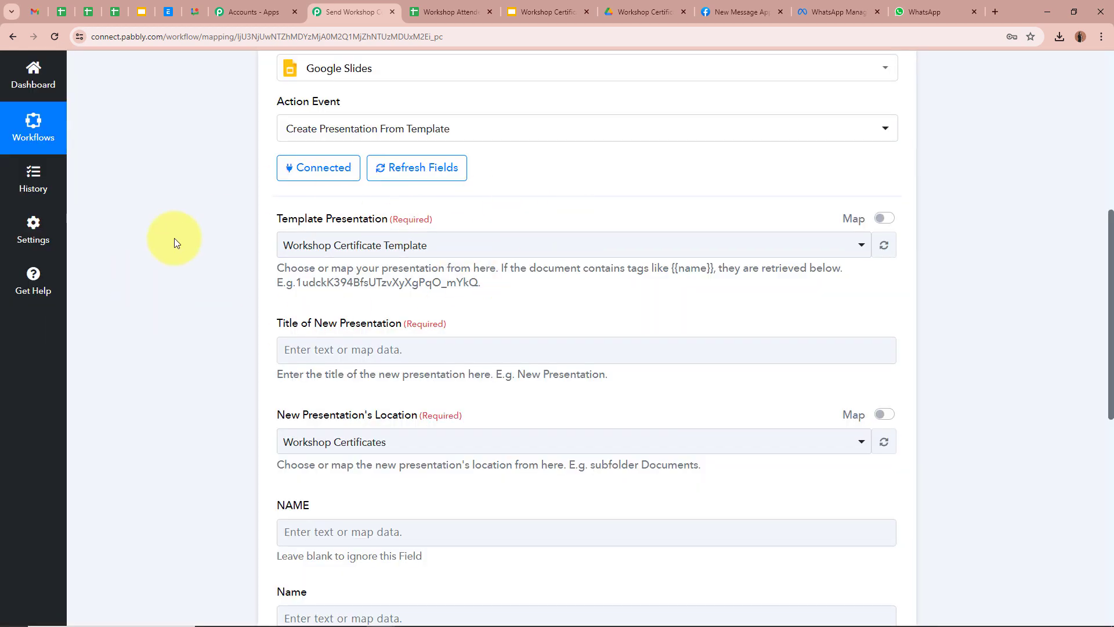
pyautogui.scroll(-2, 174, 242)
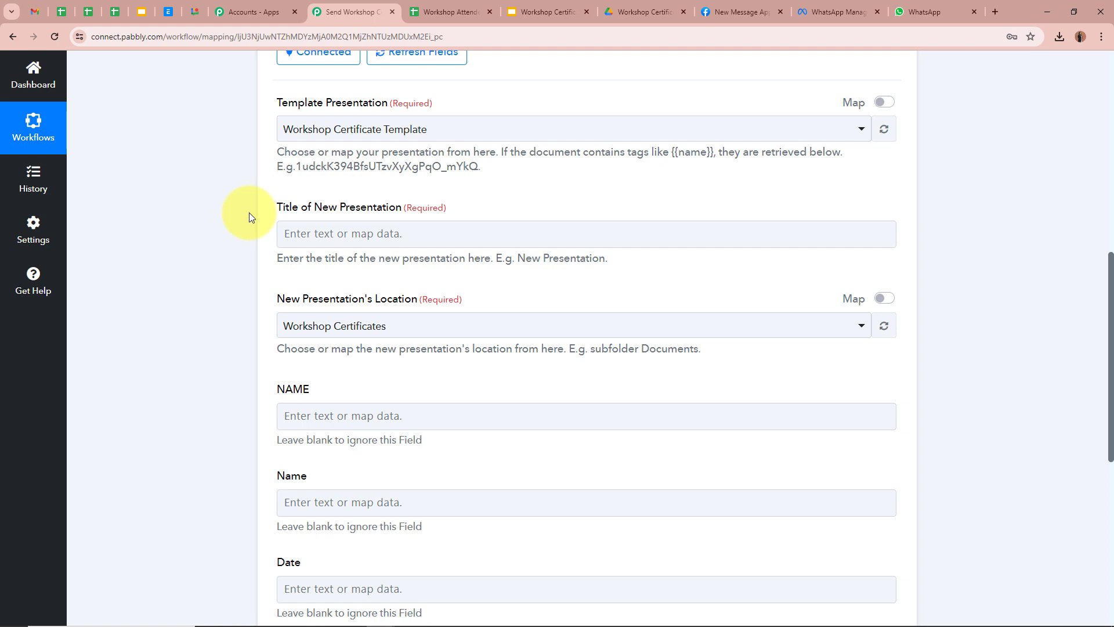
# Step: Paste 'Workshop Certificate-' as the prefix of the new presentation's title
pyautogui.click(501, 237)
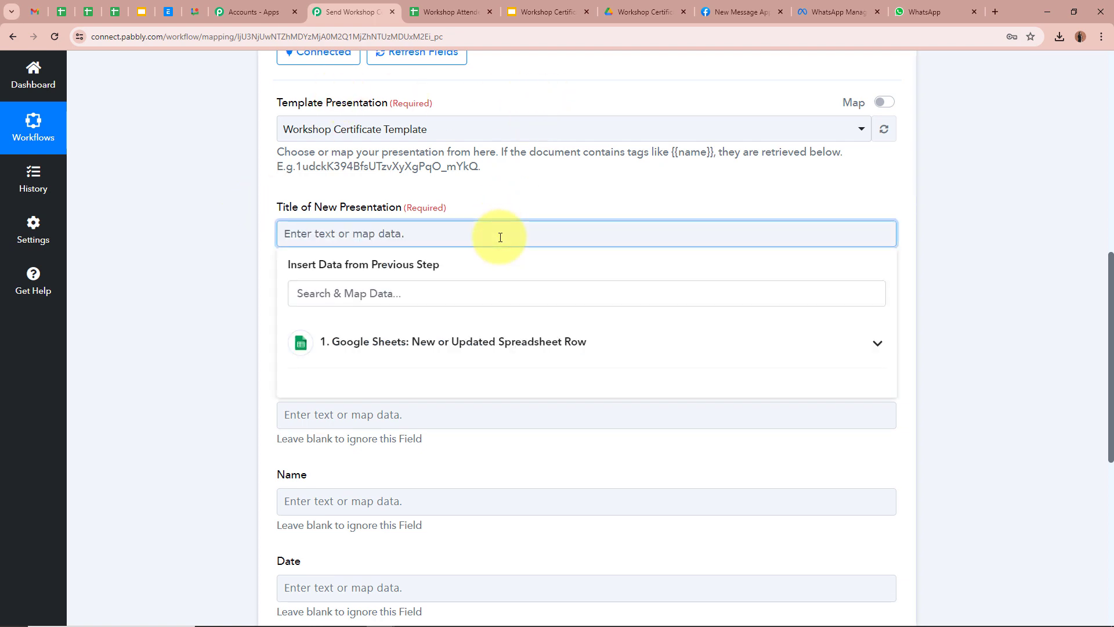
pyautogui.write('Workshop Certificate-')
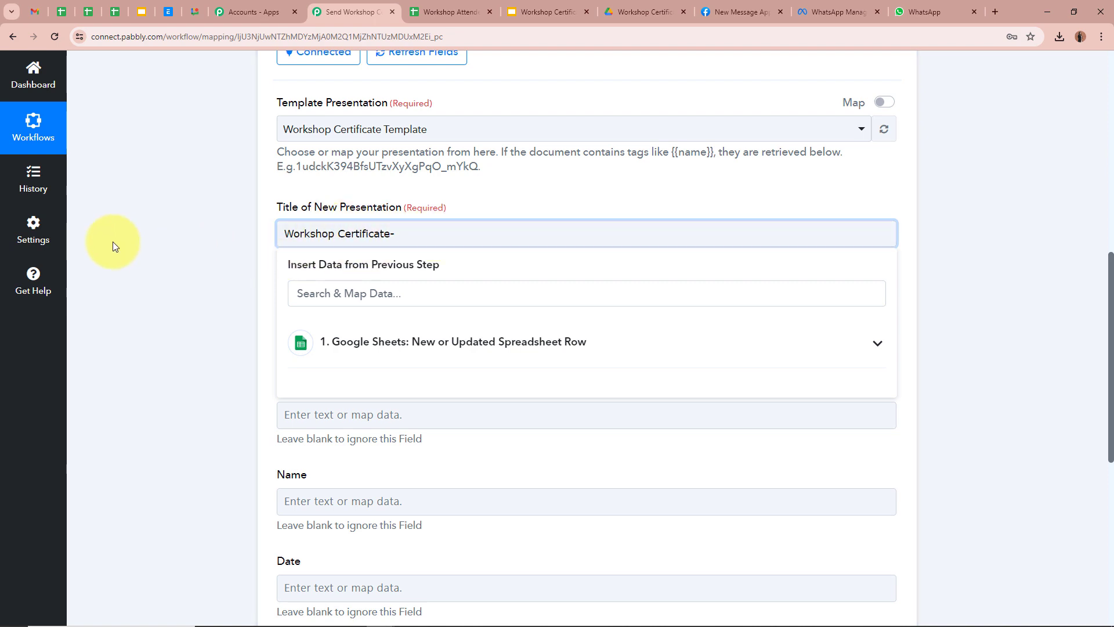
pyautogui.click(429, 12)
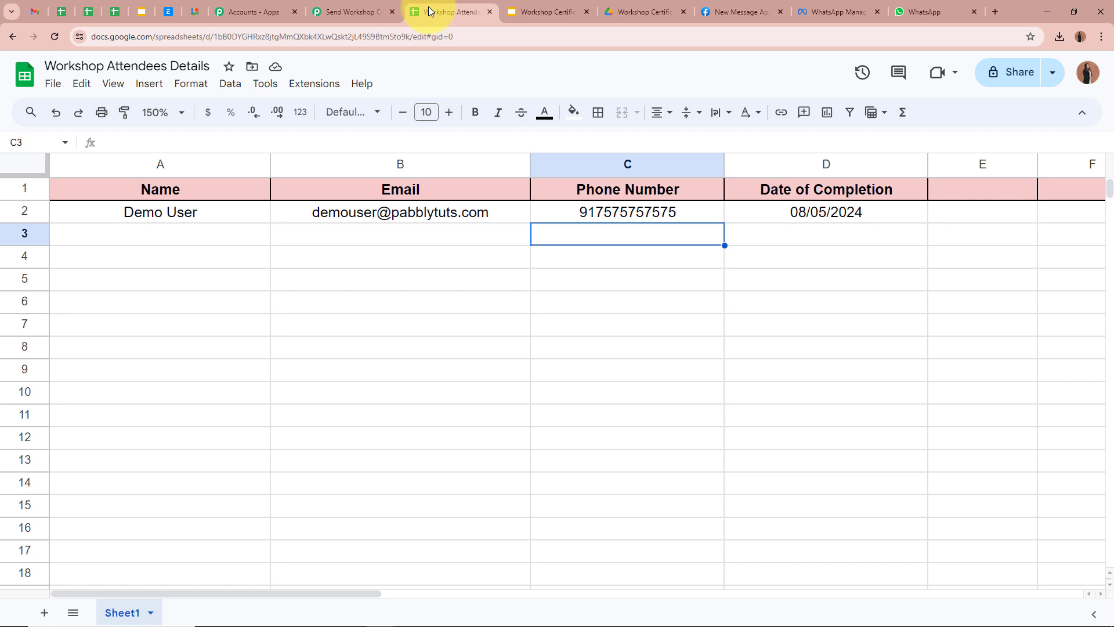
pyautogui.click(340, 12)
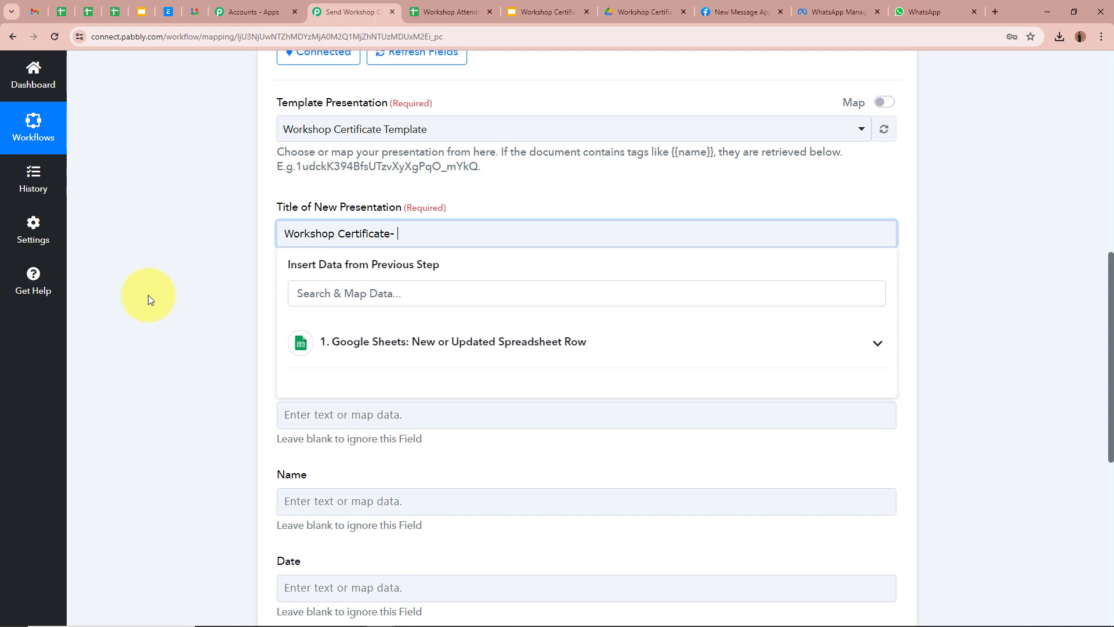
# Step: Append the sheet's attendee Name field after the 'Workshop Certificate-' title prefix
pyautogui.click(878, 344)
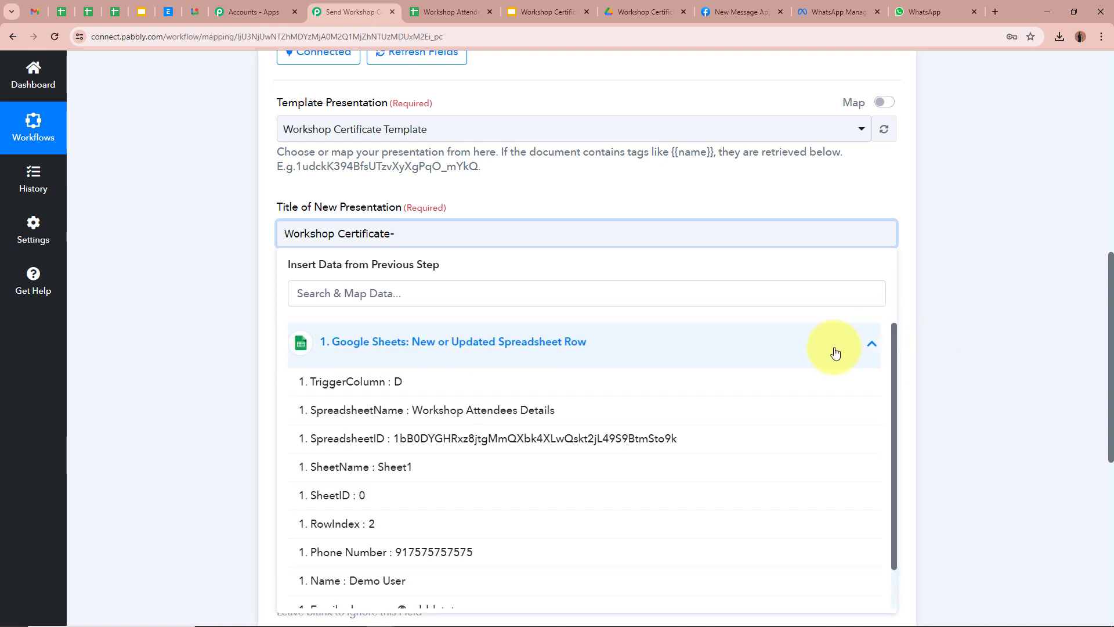
pyautogui.scroll(-1, 672, 530)
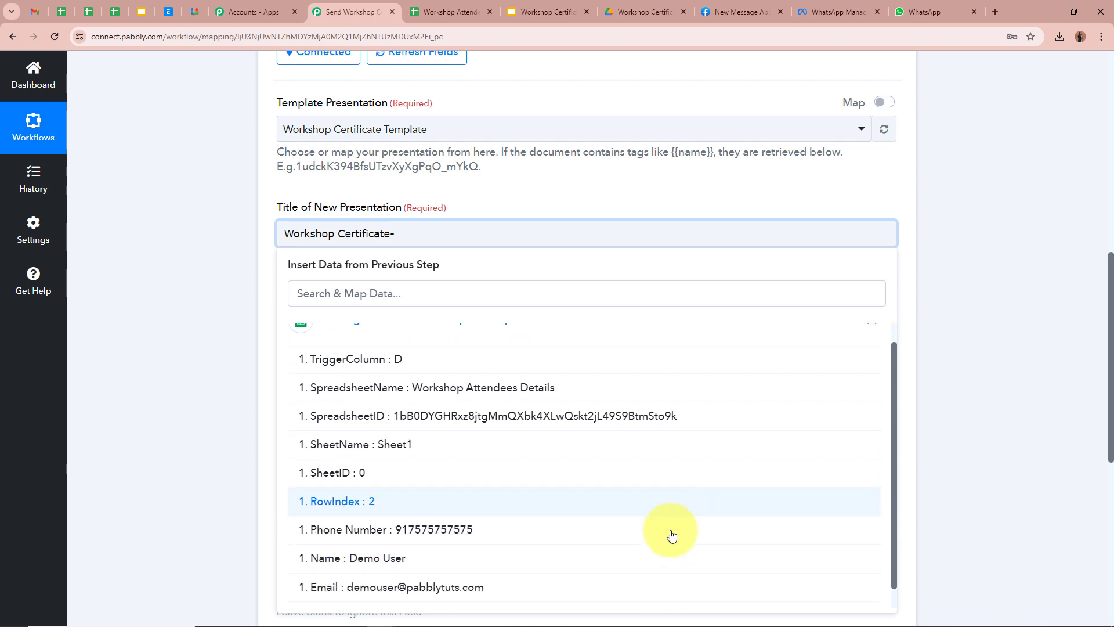
pyautogui.scroll(1, 672, 529)
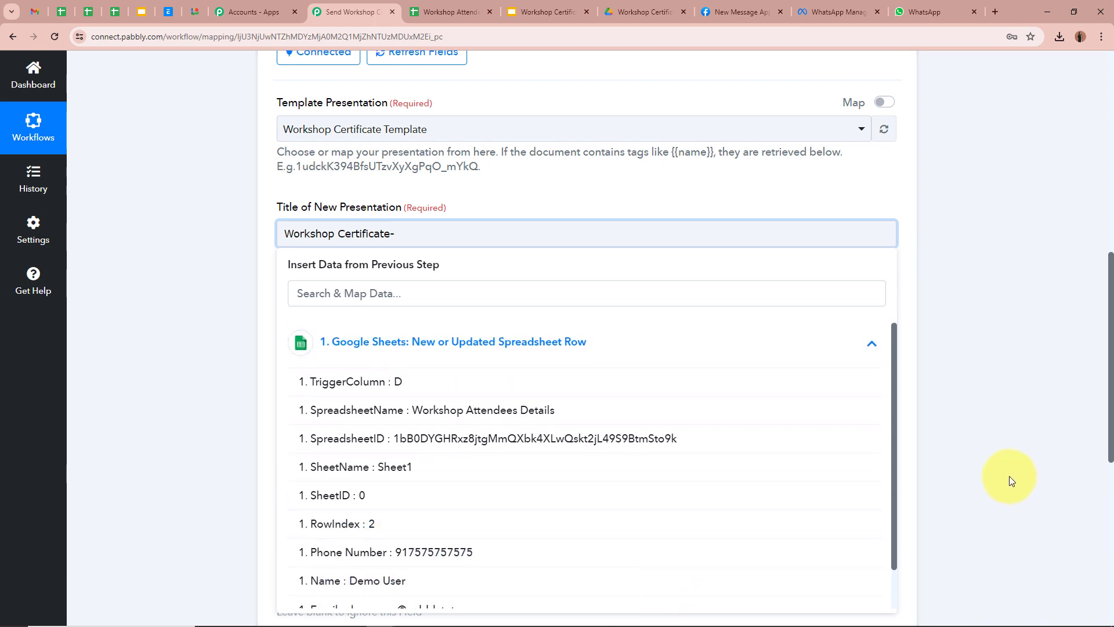
pyautogui.click(400, 583)
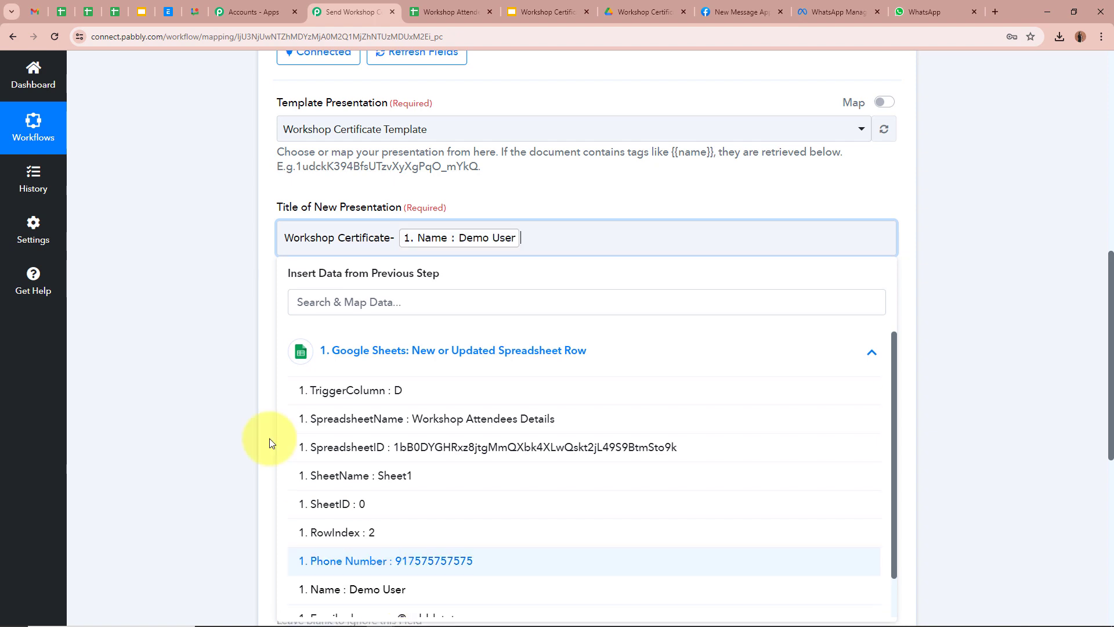
pyautogui.click(152, 318)
pyautogui.click(167, 267)
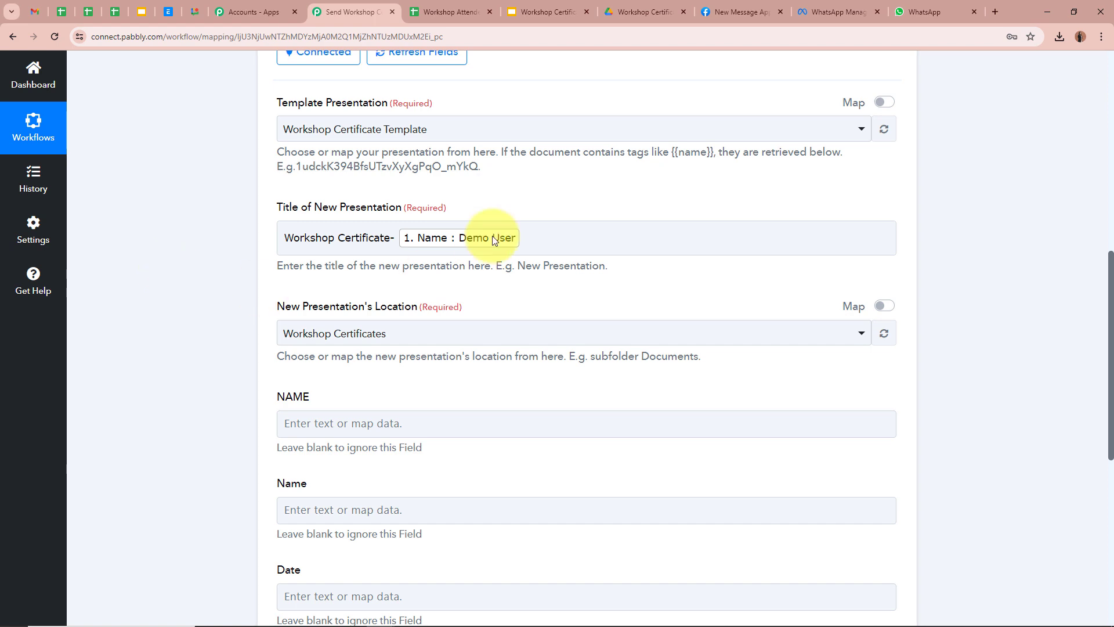
pyautogui.scroll(-1, 174, 287)
pyautogui.scroll(-3, 173, 285)
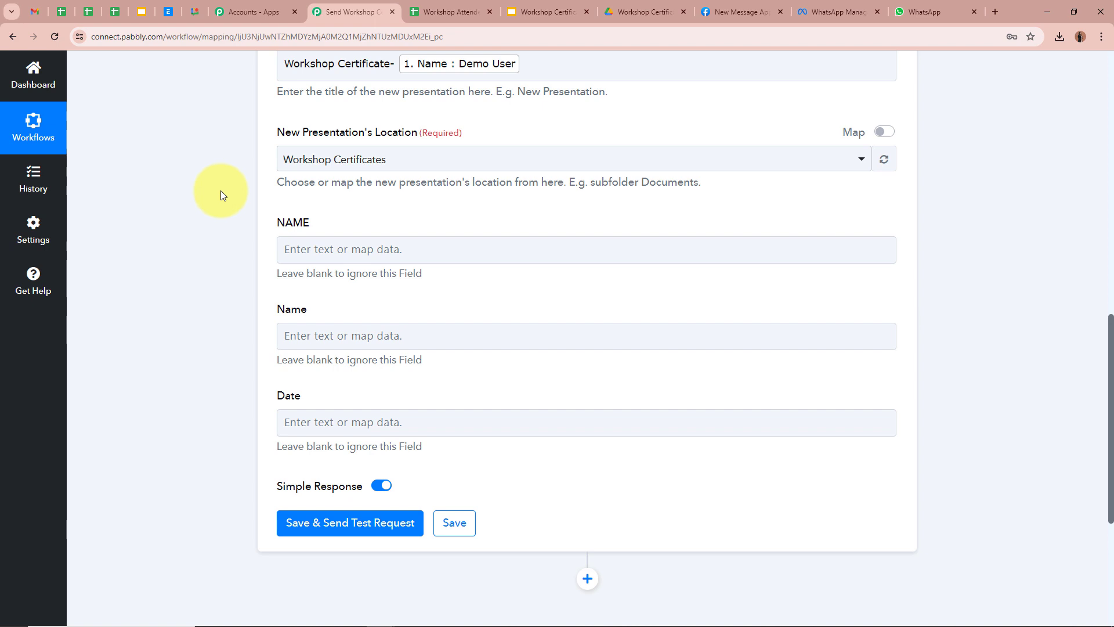
# Step: Check the Workshop Certificates destination folder and the template's placeholders against the form
pyautogui.click(641, 12)
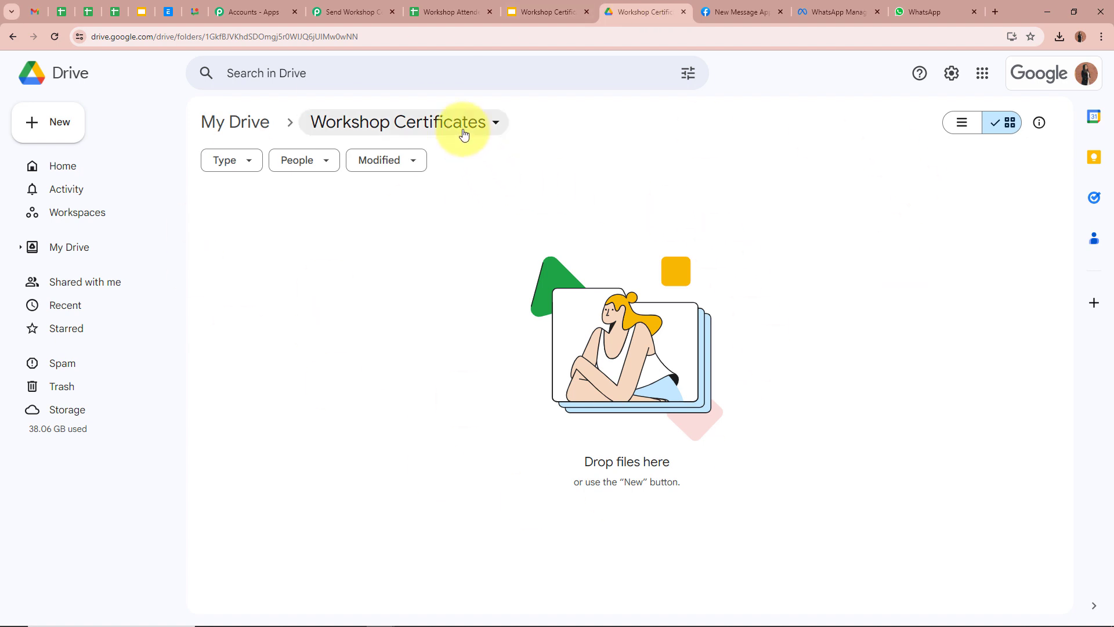
pyautogui.click(363, 9)
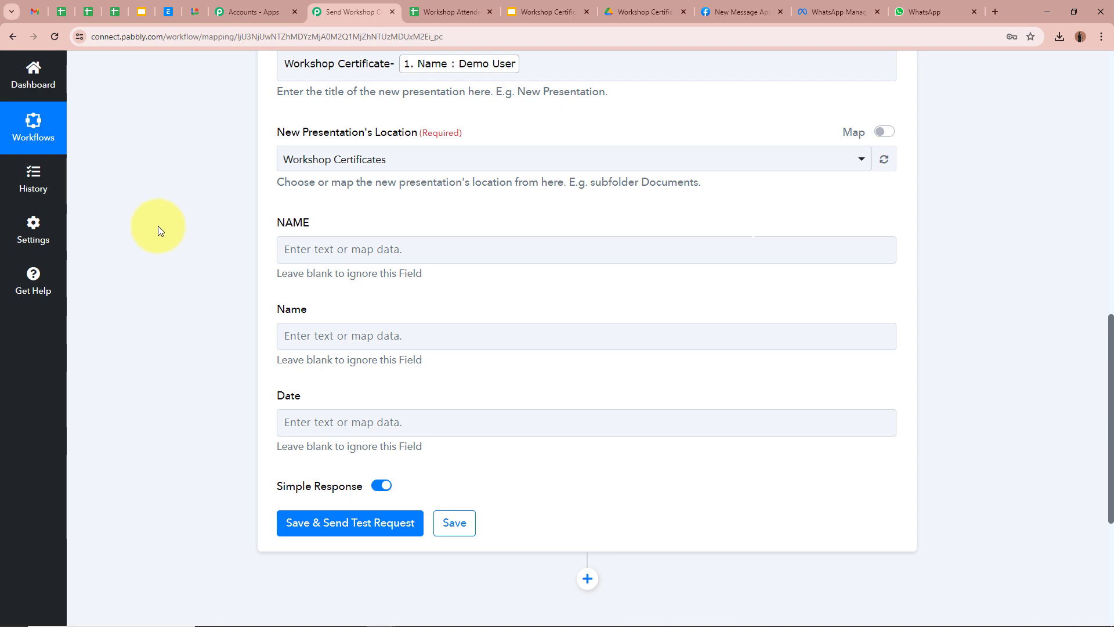
pyautogui.click(629, 7)
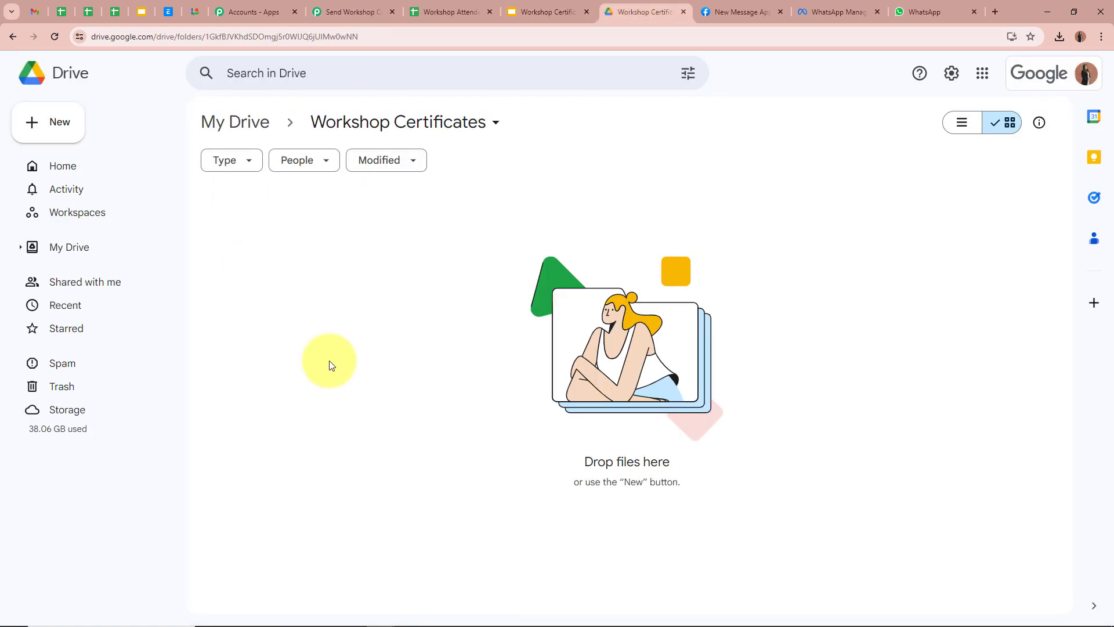
pyautogui.click(371, 11)
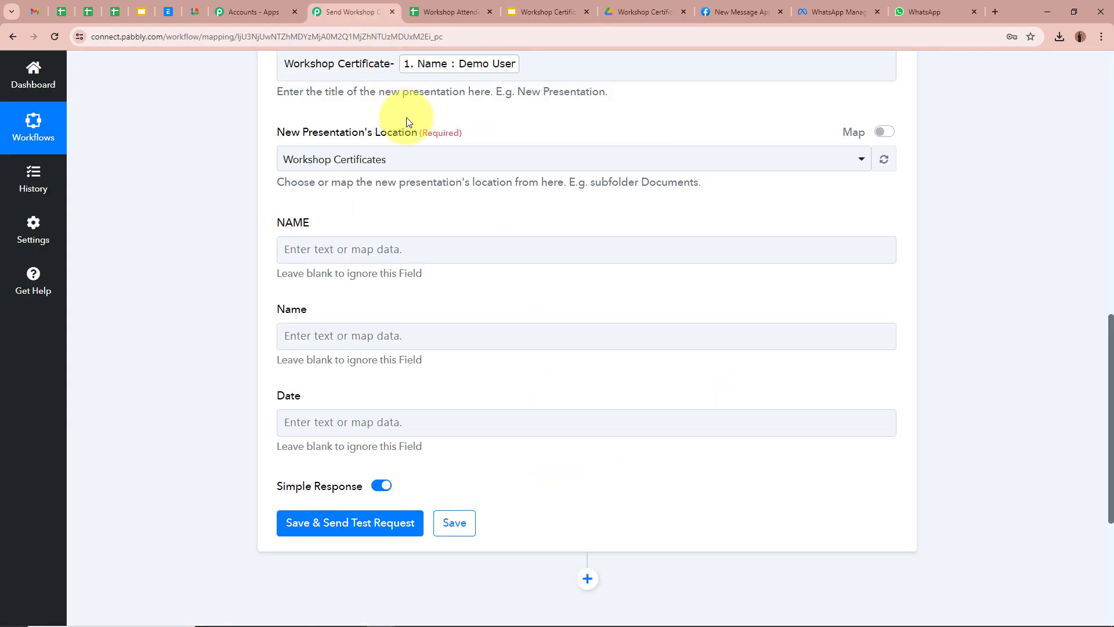
pyautogui.click(434, 164)
pyautogui.click(380, 215)
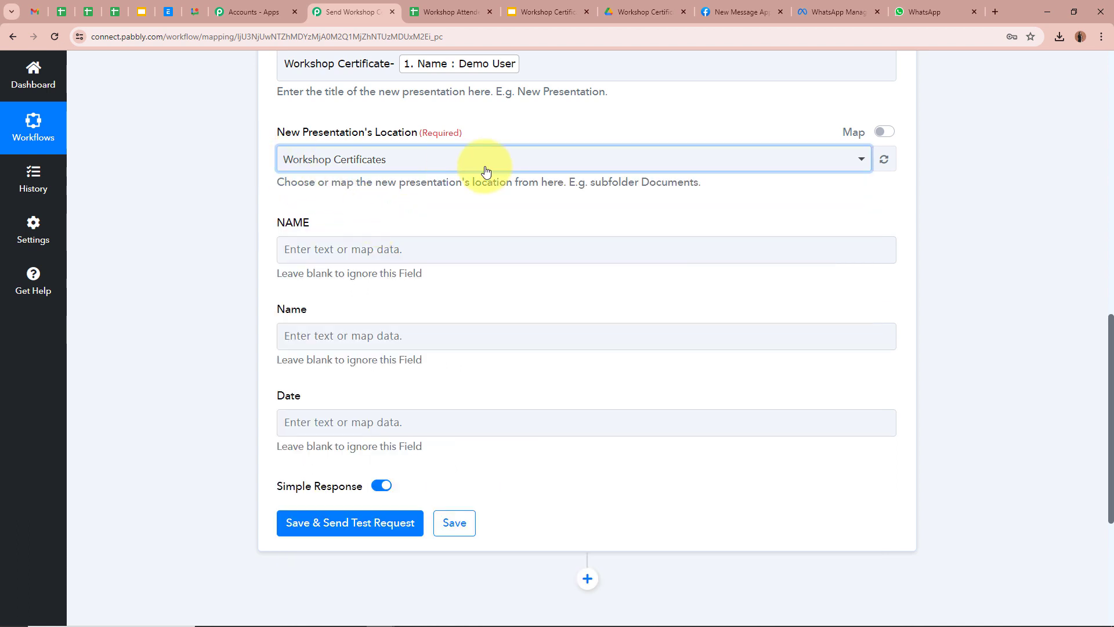
pyautogui.scroll(-1, 203, 235)
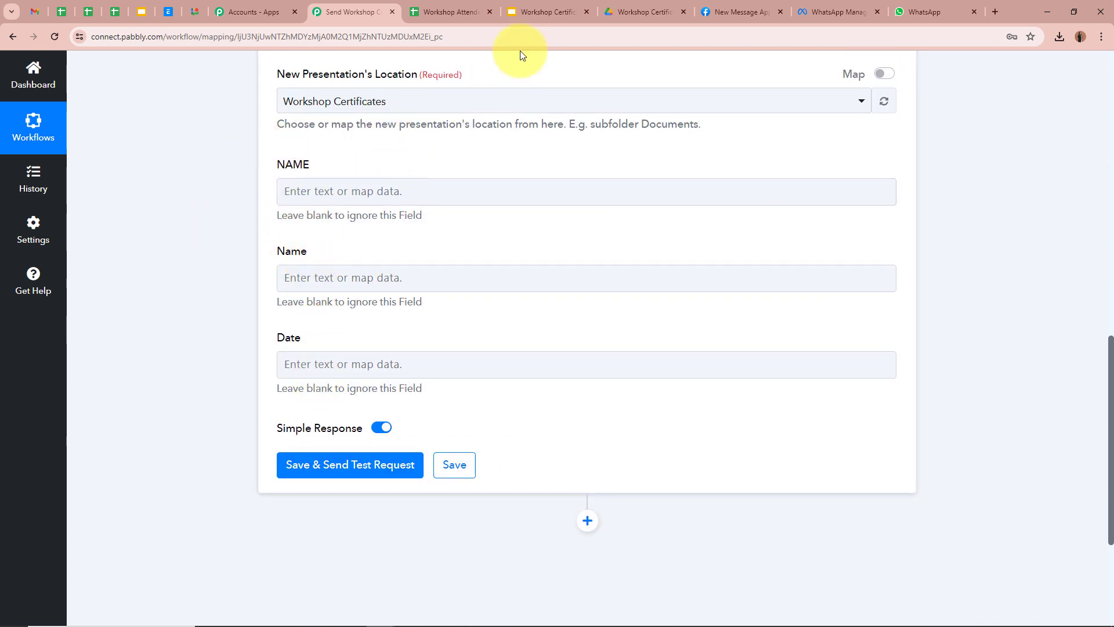
pyautogui.click(540, 12)
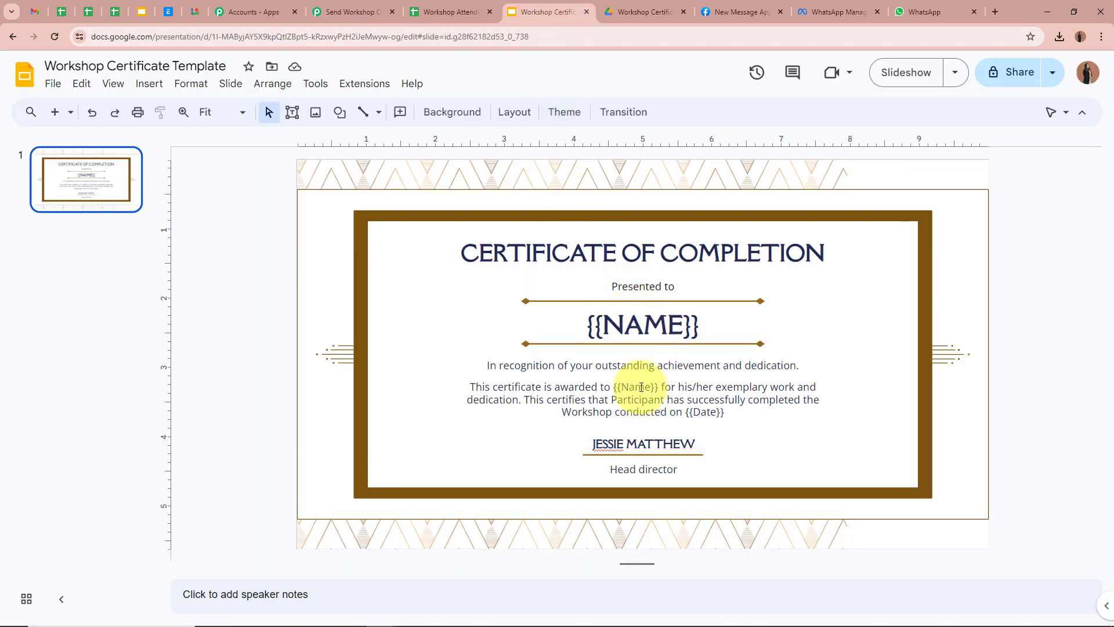
pyautogui.click(352, 11)
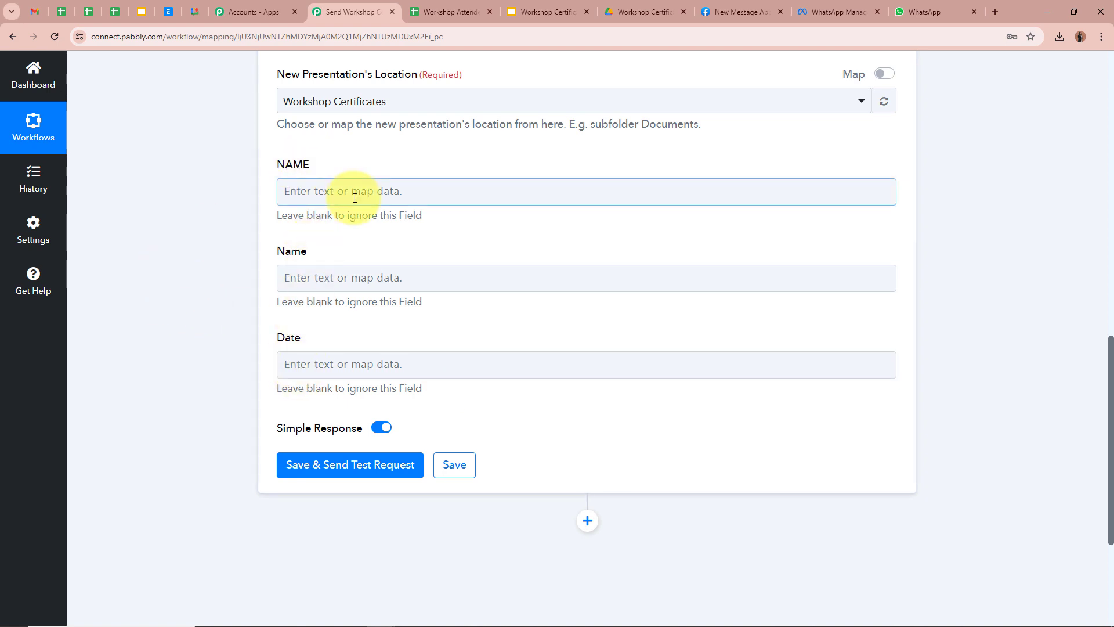
# Step: Map the attendee's Name from the Sheets step into both the NAME and Name placeholders
pyautogui.click(293, 190)
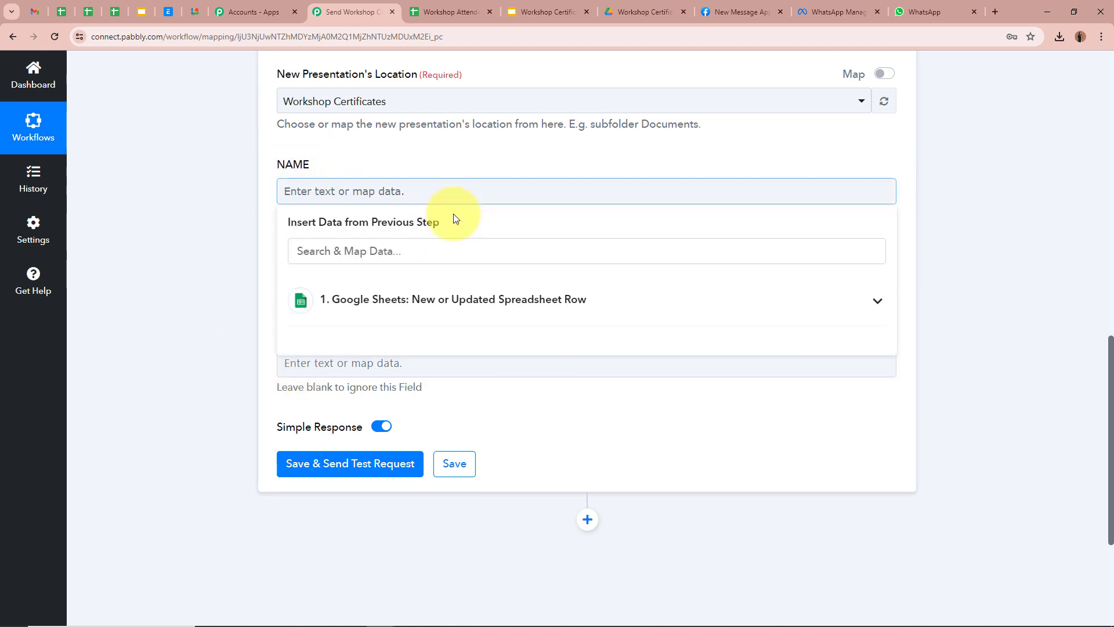
pyautogui.click(730, 300)
pyautogui.click(515, 607)
pyautogui.click(253, 296)
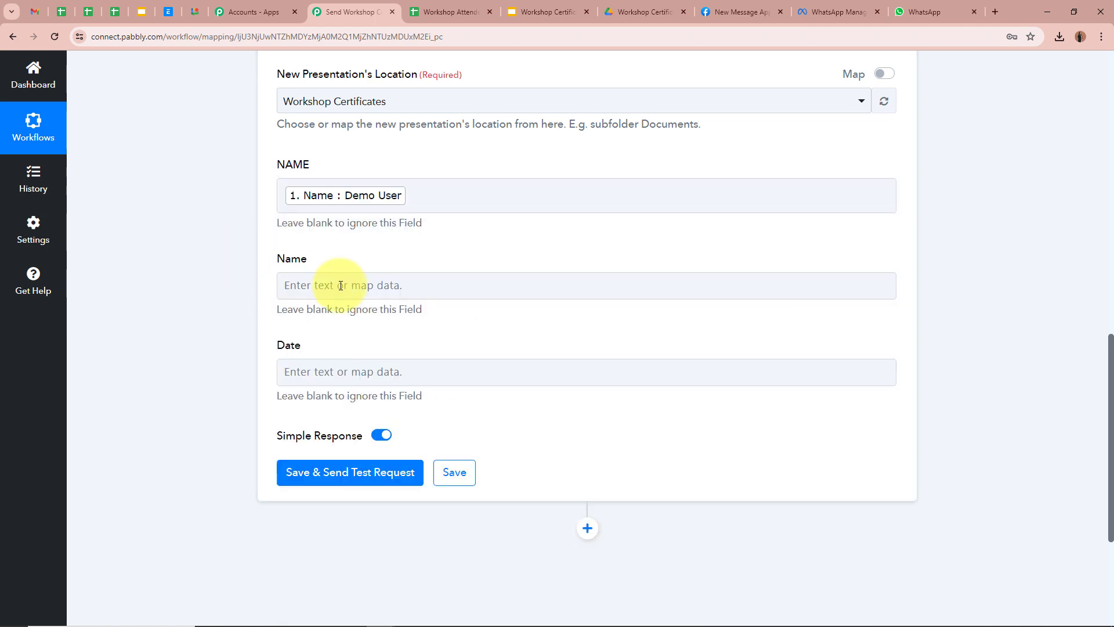
pyautogui.click(348, 285)
pyautogui.click(696, 386)
pyautogui.scroll(-2, 522, 551)
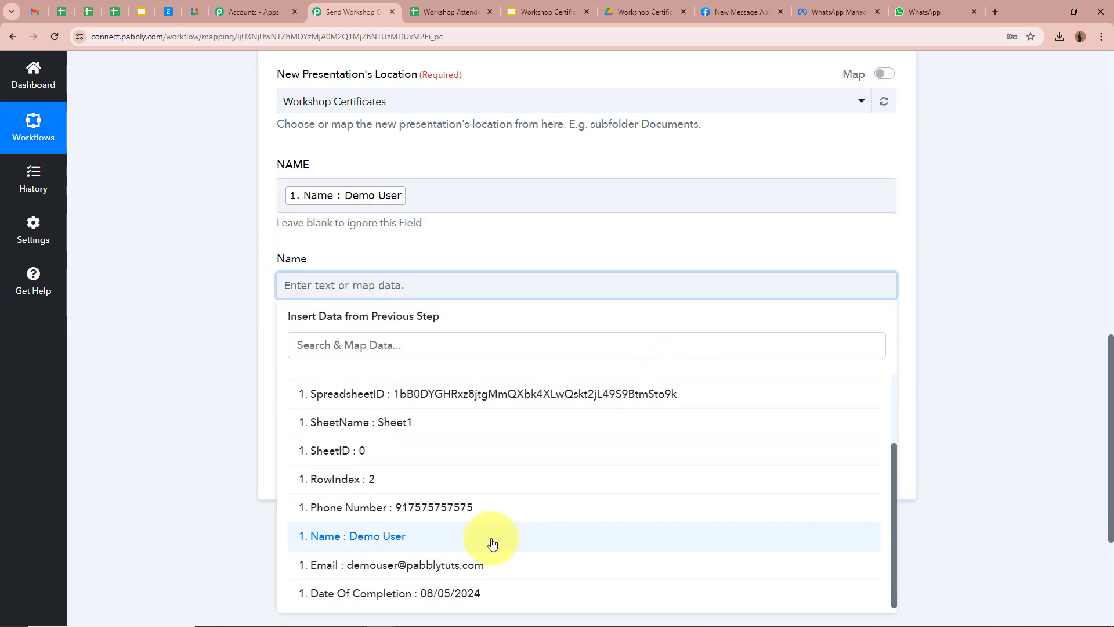
pyautogui.click(493, 537)
# Step: Map the sheet's Date Of Completion into the Date placeholder
pyautogui.click(208, 362)
pyautogui.scroll(-2, 423, 251)
pyautogui.click(423, 258)
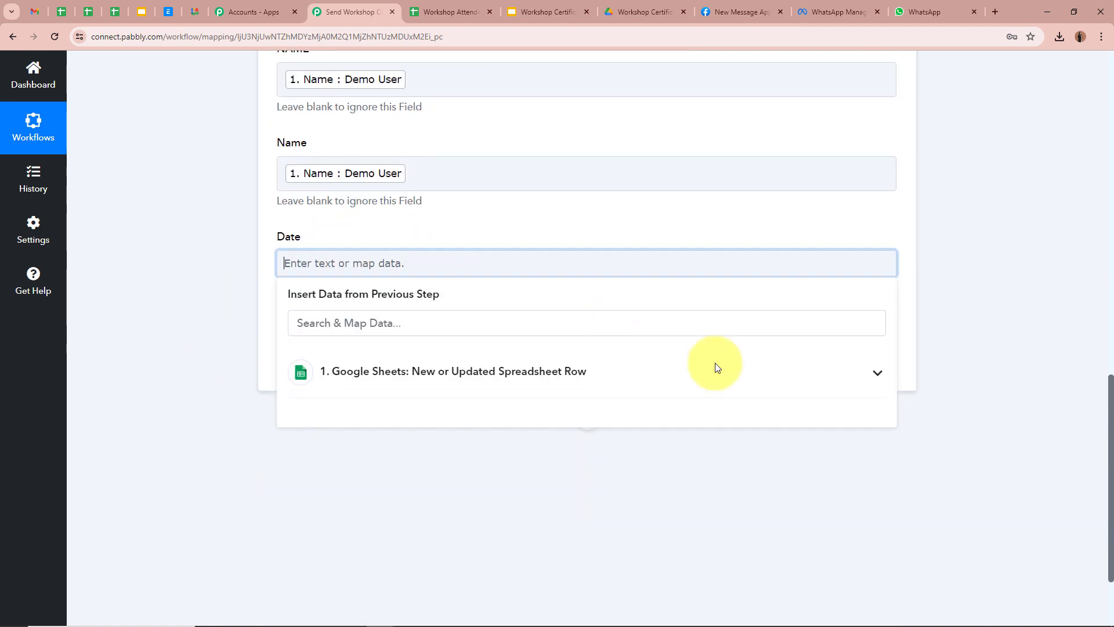
pyautogui.click(764, 377)
pyautogui.scroll(-3, 685, 493)
pyautogui.click(515, 592)
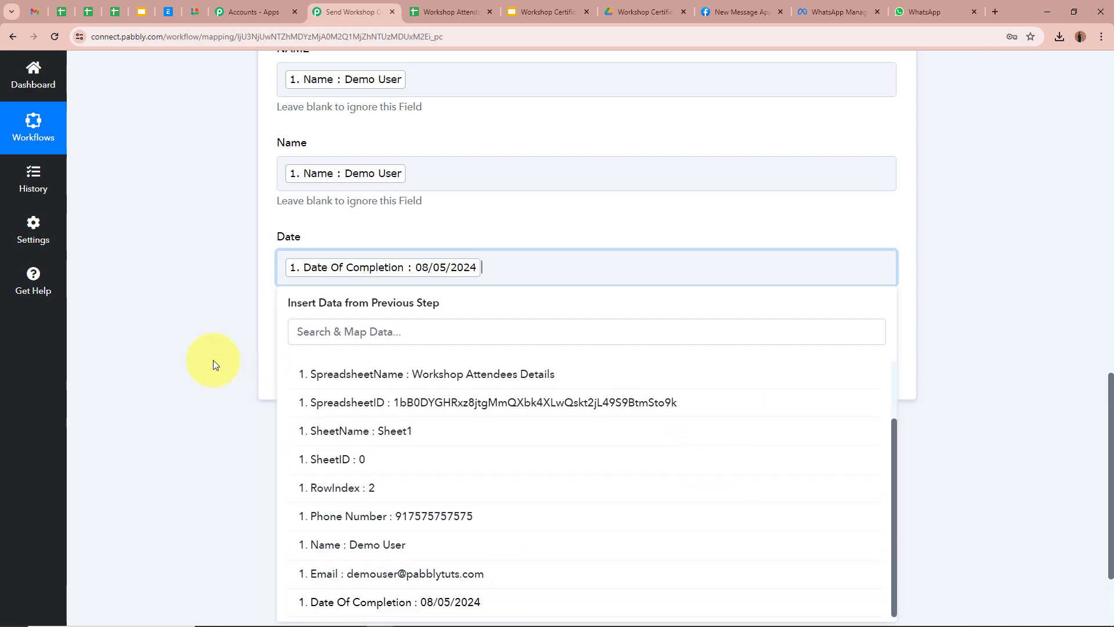
pyautogui.click(201, 362)
pyautogui.scroll(6, 726, 297)
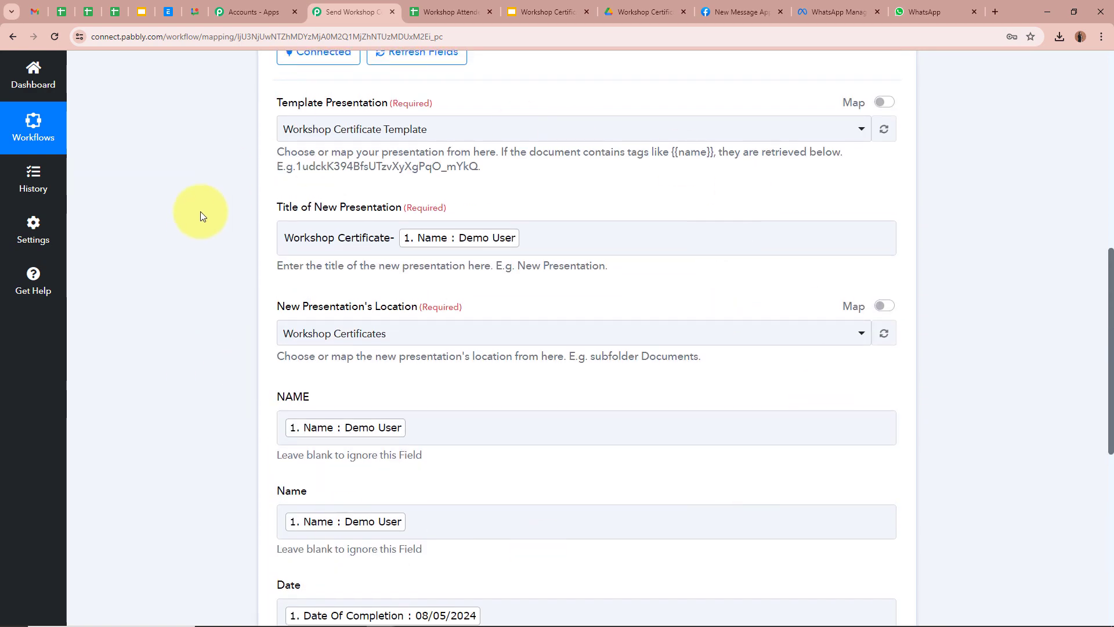
pyautogui.scroll(-4, 197, 214)
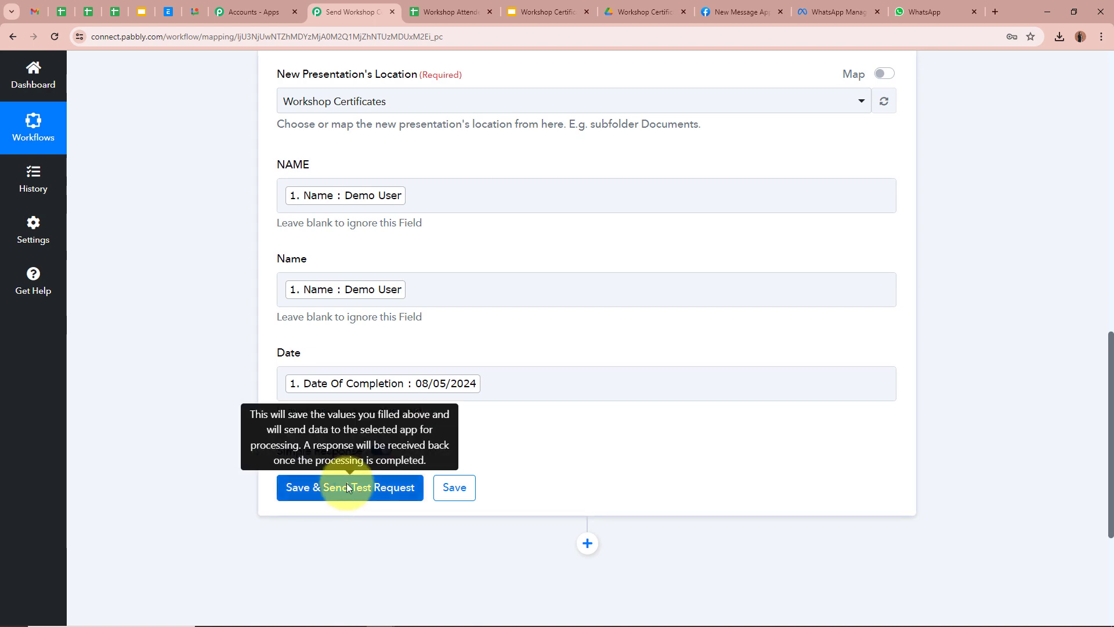
# Step: Save the Google Slides step, send a test request, and widen the box to read the PresentationId
pyautogui.click(346, 485)
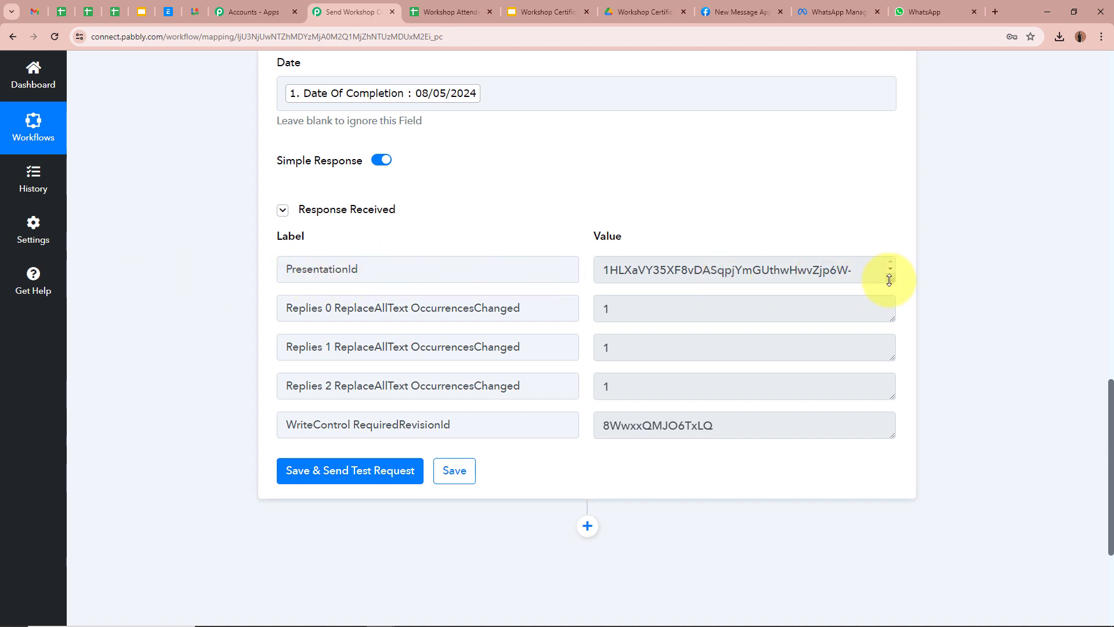
pyautogui.moveTo(889, 280); pyautogui.dragTo(891, 332)
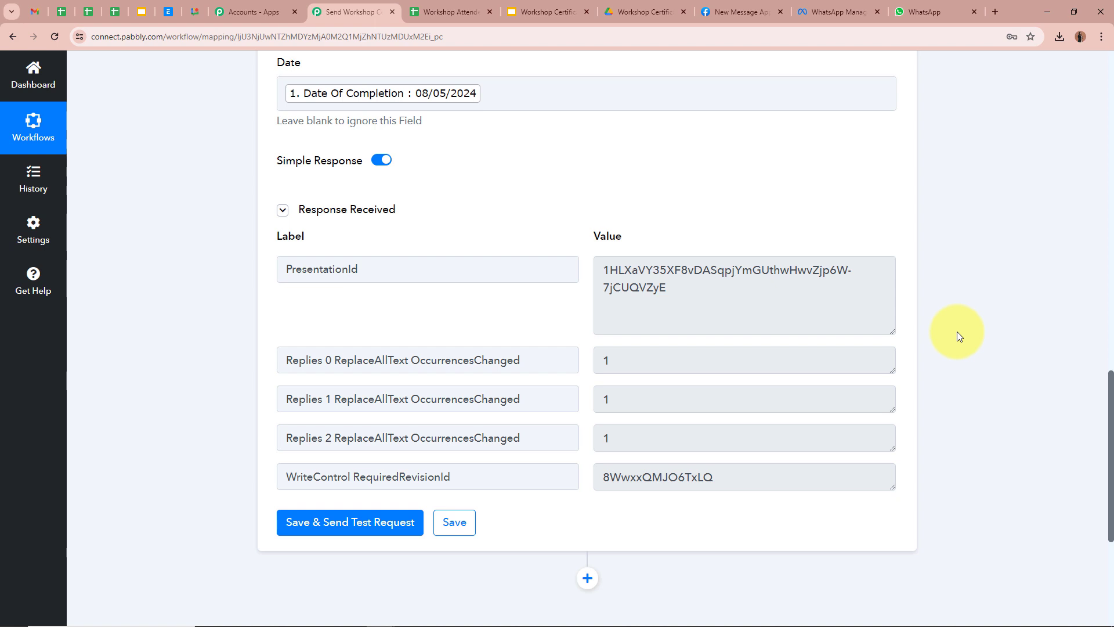
# Step: Open the generated 'Workshop Certificate- Demo User' presentation from the Workshop Certificates Drive folder
pyautogui.click(444, 12)
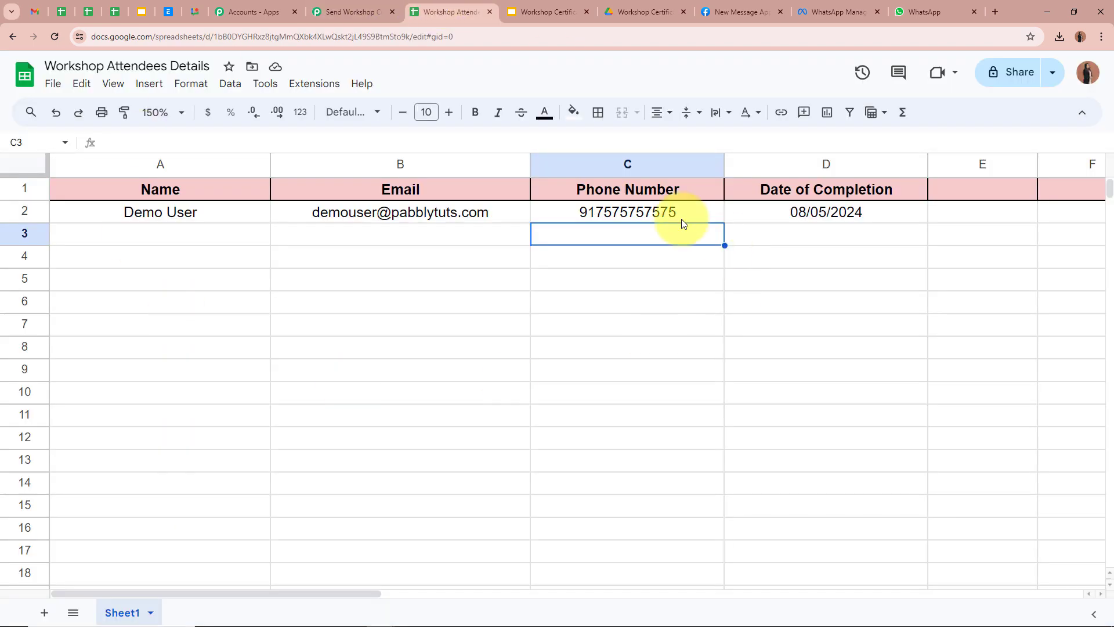
pyautogui.click(346, 12)
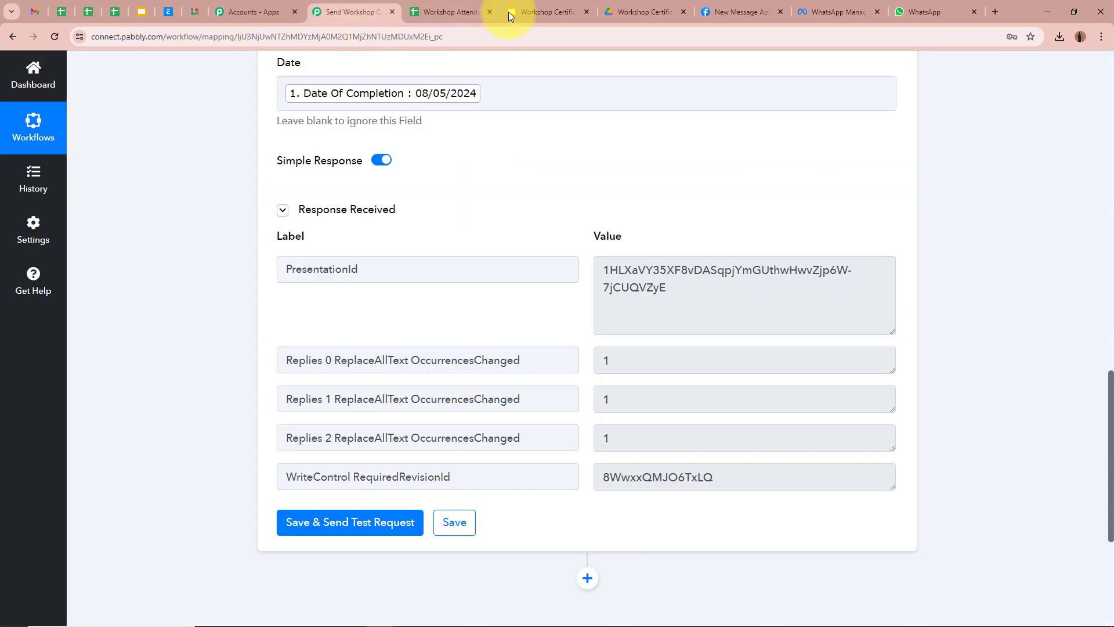
pyautogui.click(628, 10)
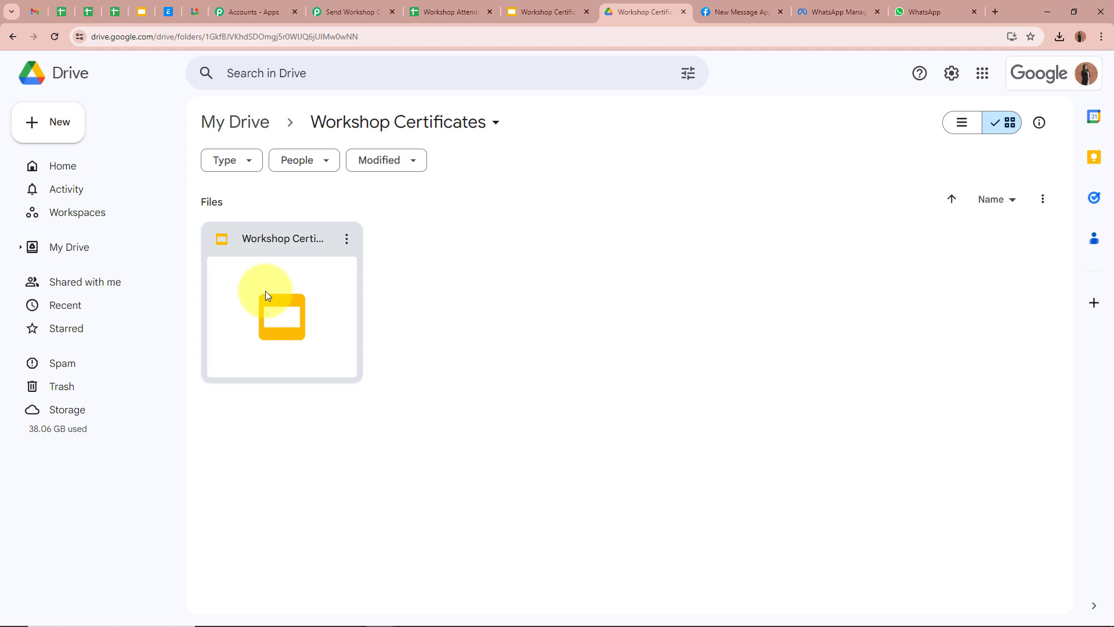
pyautogui.doubleClick(297, 306)
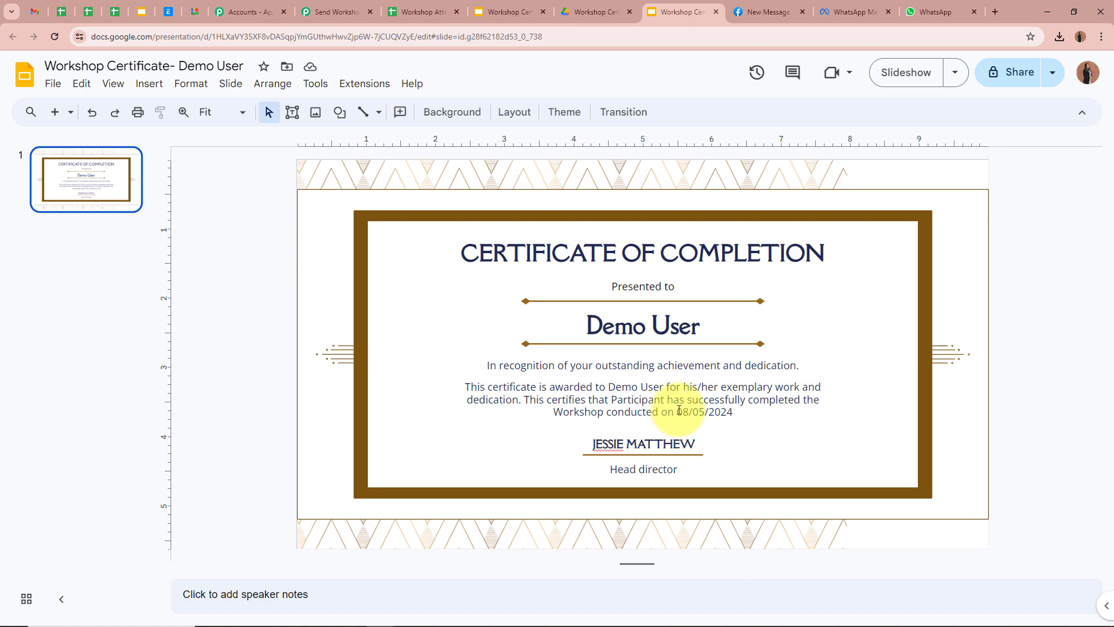
# Step: Highlight the filled-in completion date 08/05/2024 on the certificate slide to verify it
pyautogui.moveTo(677, 411); pyautogui.dragTo(753, 411)
pyautogui.click(1053, 382)
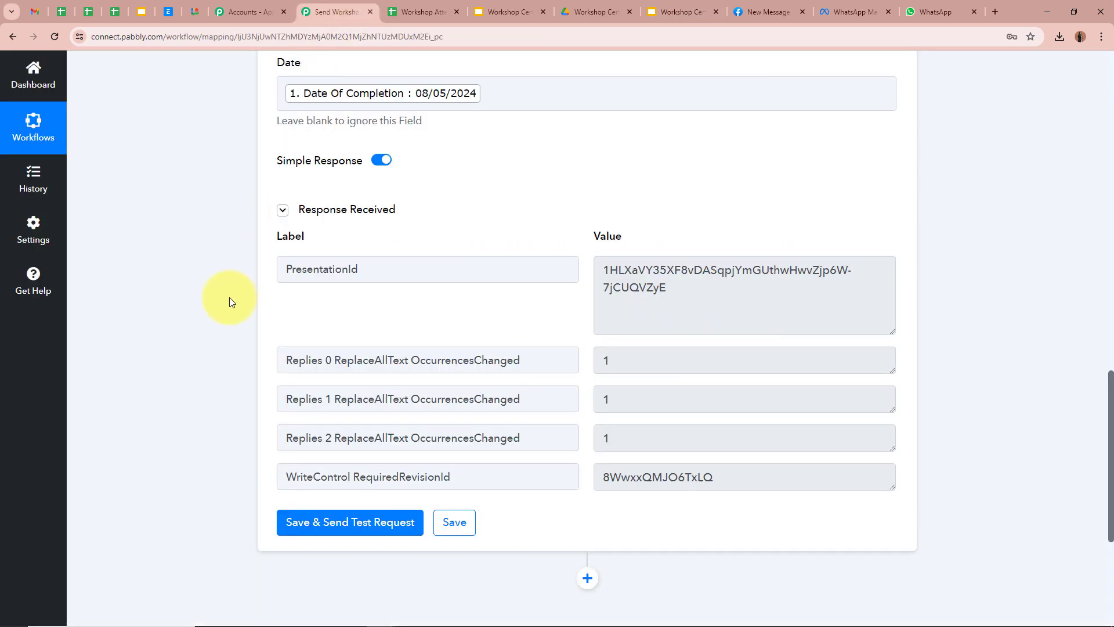
# Step: Add a new Google Drive action step with the Share a File With Anyone event
pyautogui.scroll(-4, 227, 298)
pyautogui.click(591, 346)
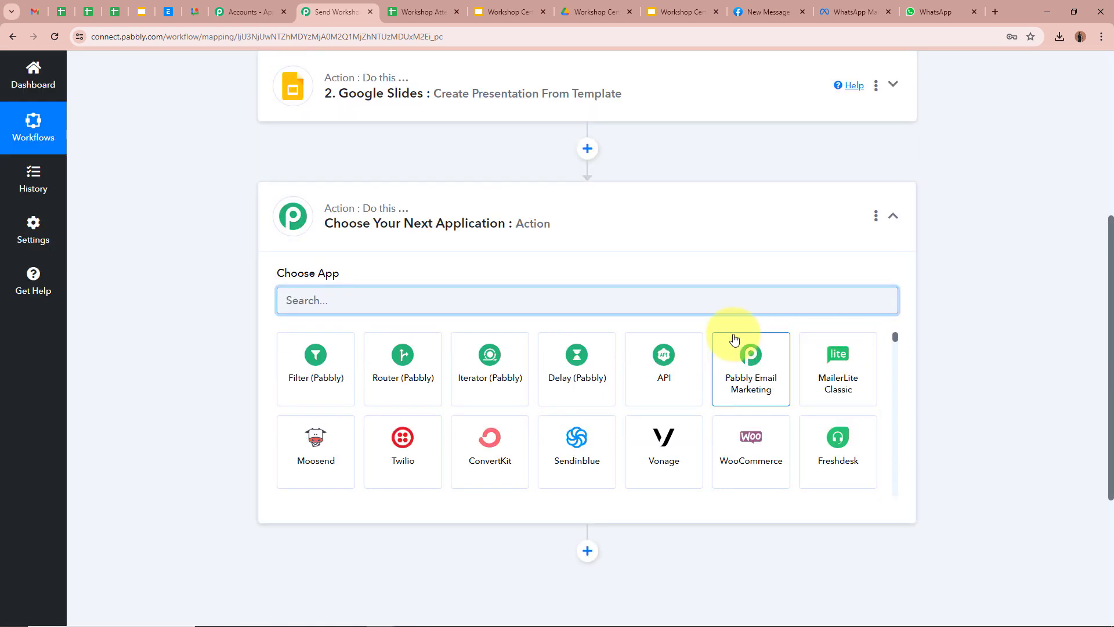
pyautogui.write('Google')
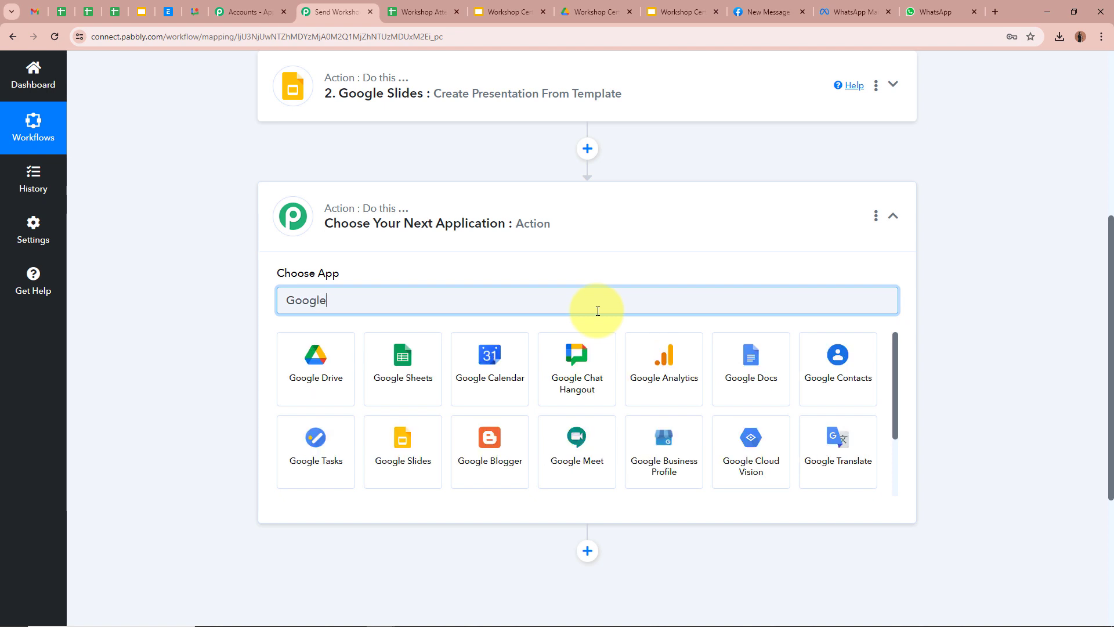
pyautogui.click(290, 361)
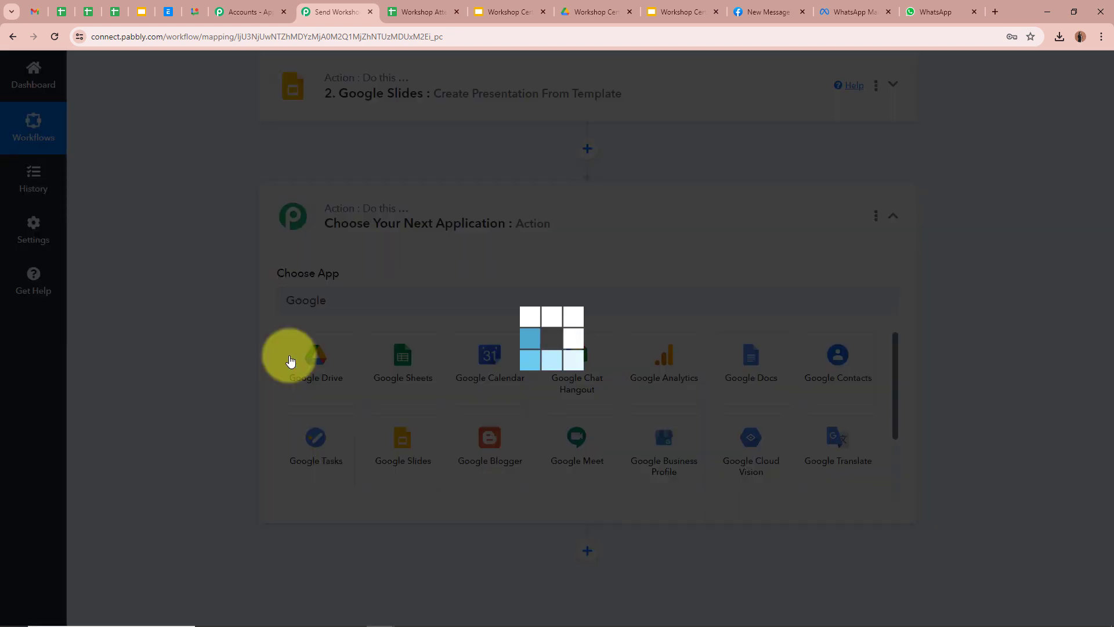
pyautogui.click(317, 359)
pyautogui.scroll(-2, 301, 302)
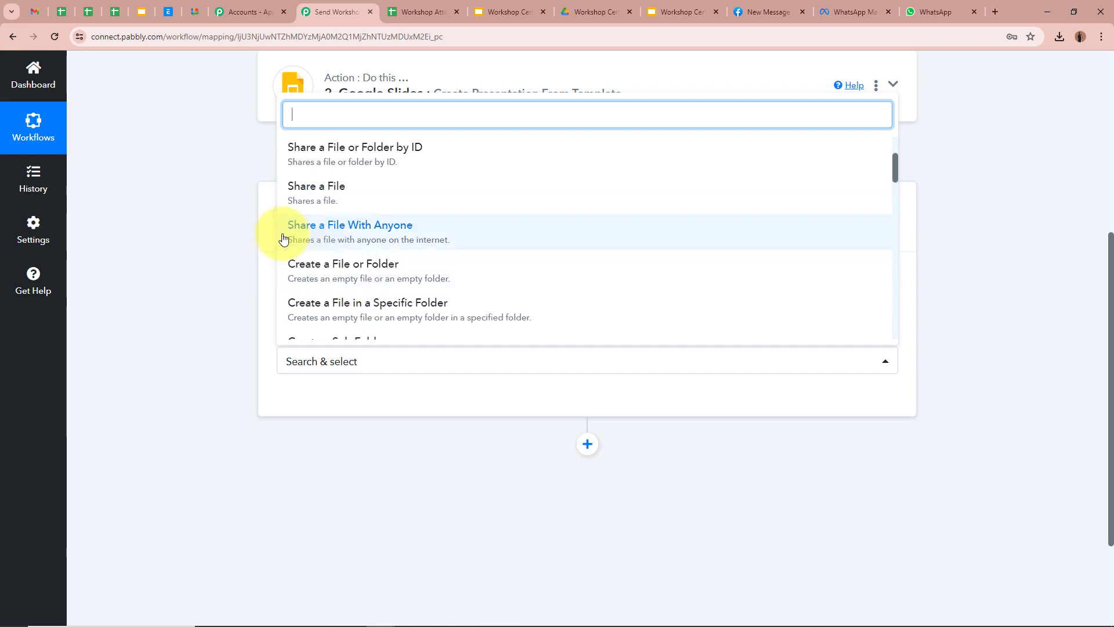
pyautogui.click(386, 229)
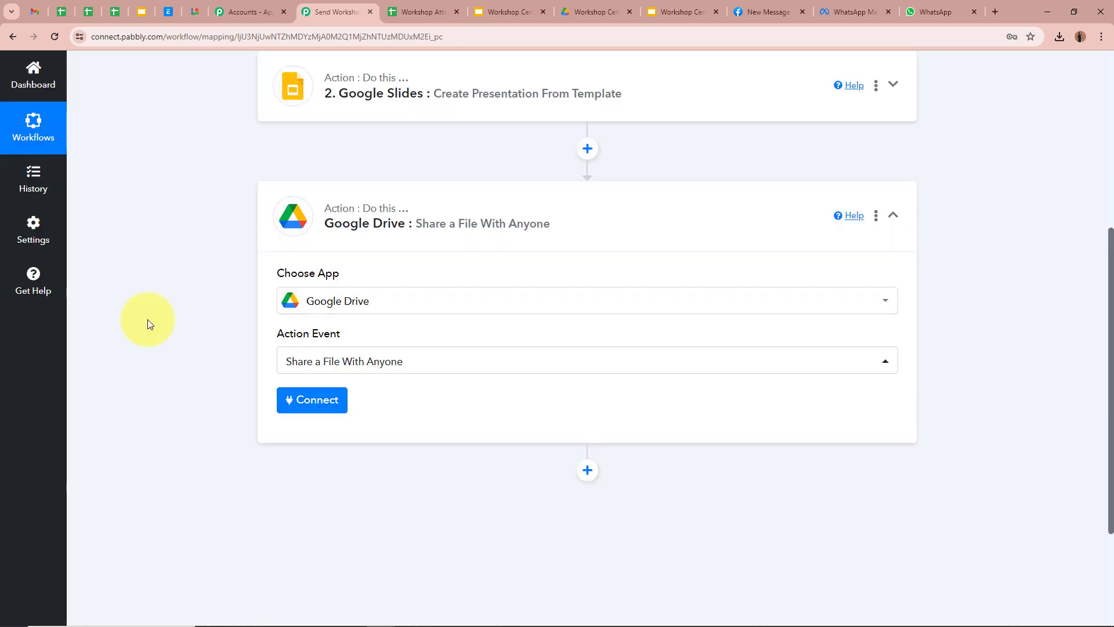
# Step: Connect the Drive step using the existing Google Drive #6 connection and save
pyautogui.click(659, 11)
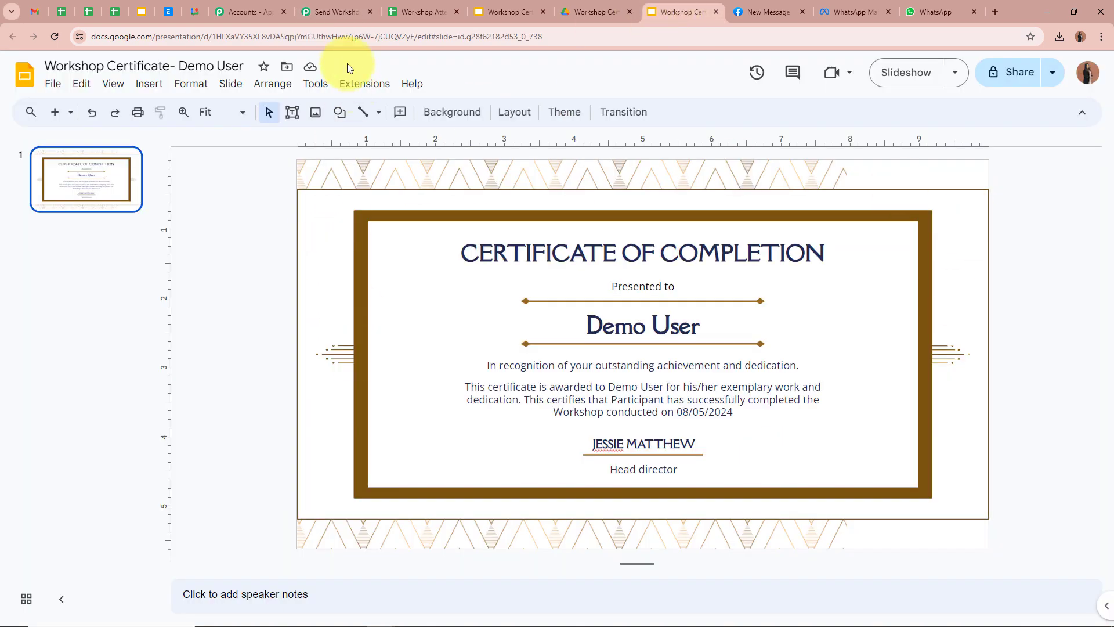
pyautogui.click(335, 11)
pyautogui.scroll(-2, 198, 248)
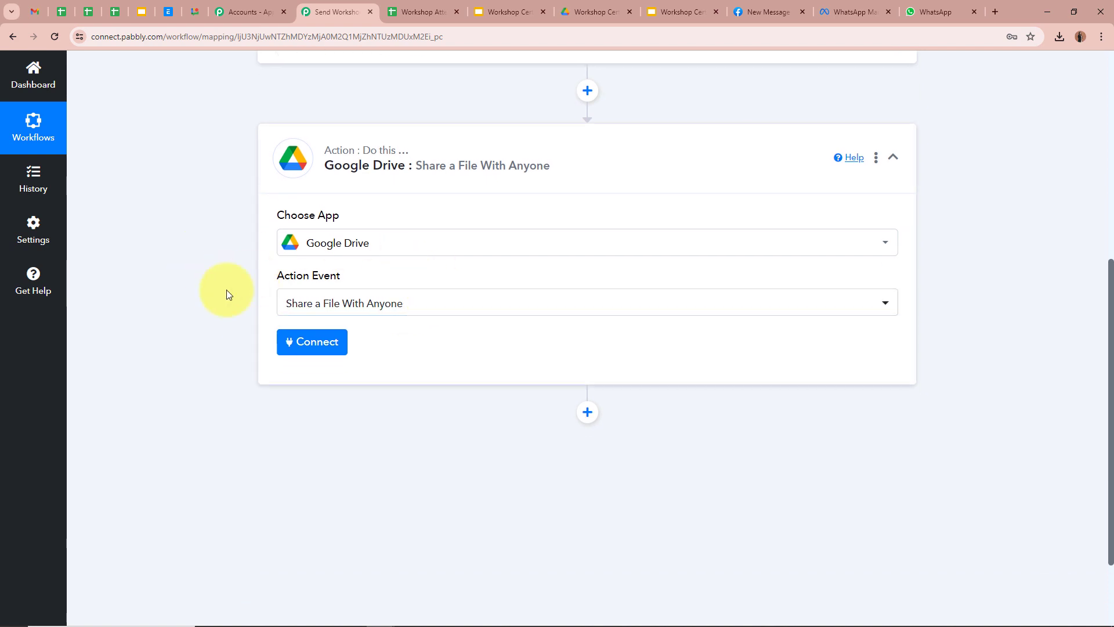
pyautogui.scroll(1, 169, 313)
pyautogui.scroll(-2, 168, 318)
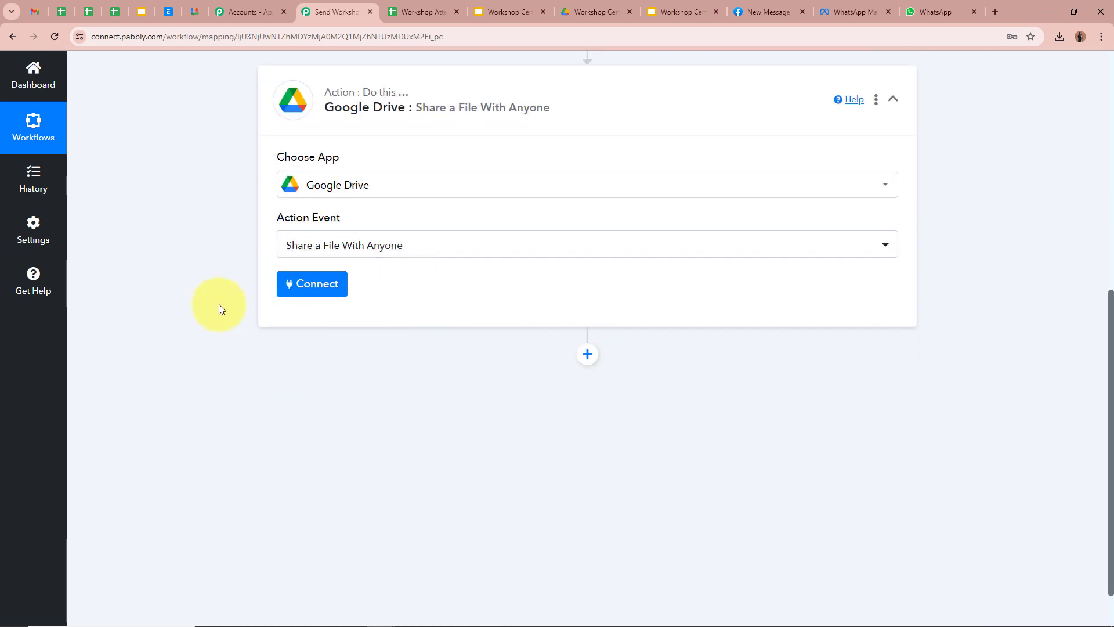
pyautogui.click(306, 281)
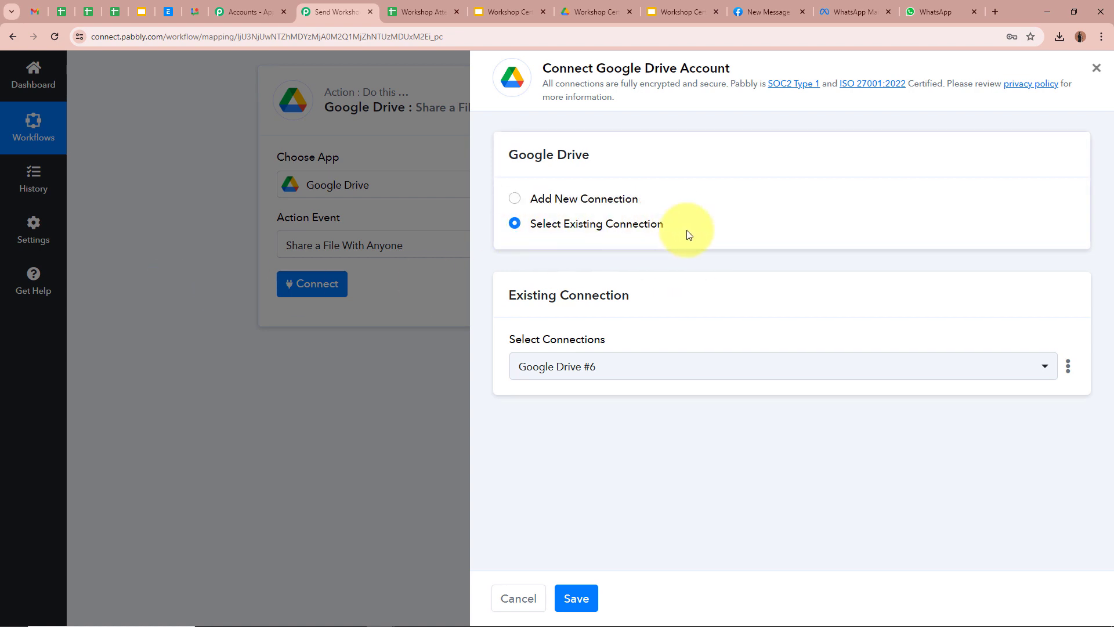
pyautogui.click(576, 598)
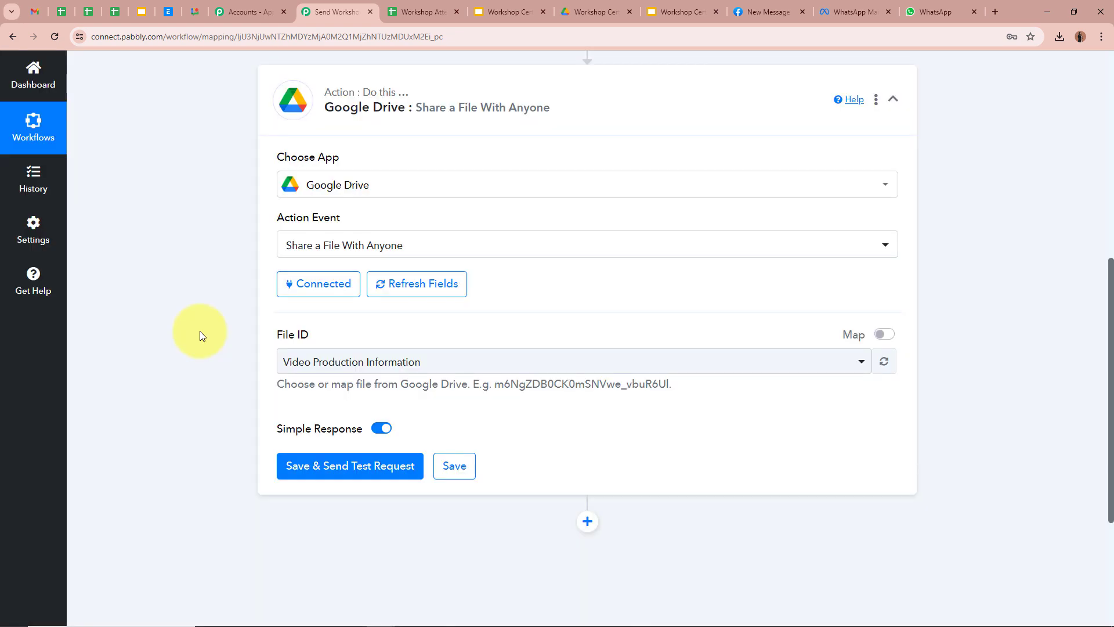
# Step: Replace the File ID value with the Google Slides step's mapped PresentationId
pyautogui.scroll(-1, 183, 318)
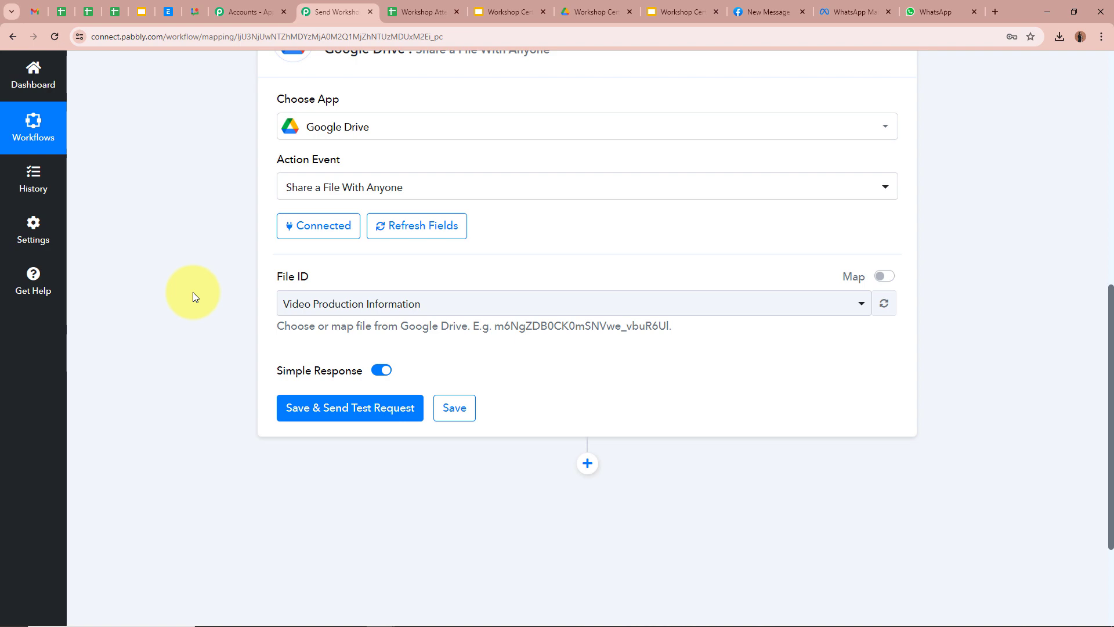
pyautogui.click(667, 12)
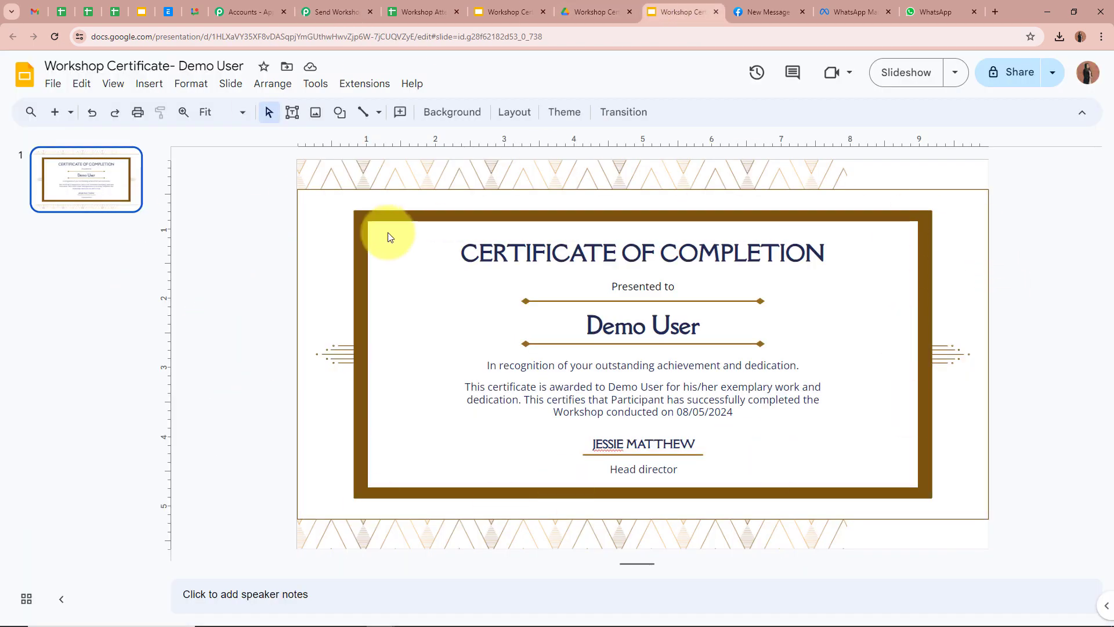
pyautogui.click(346, 8)
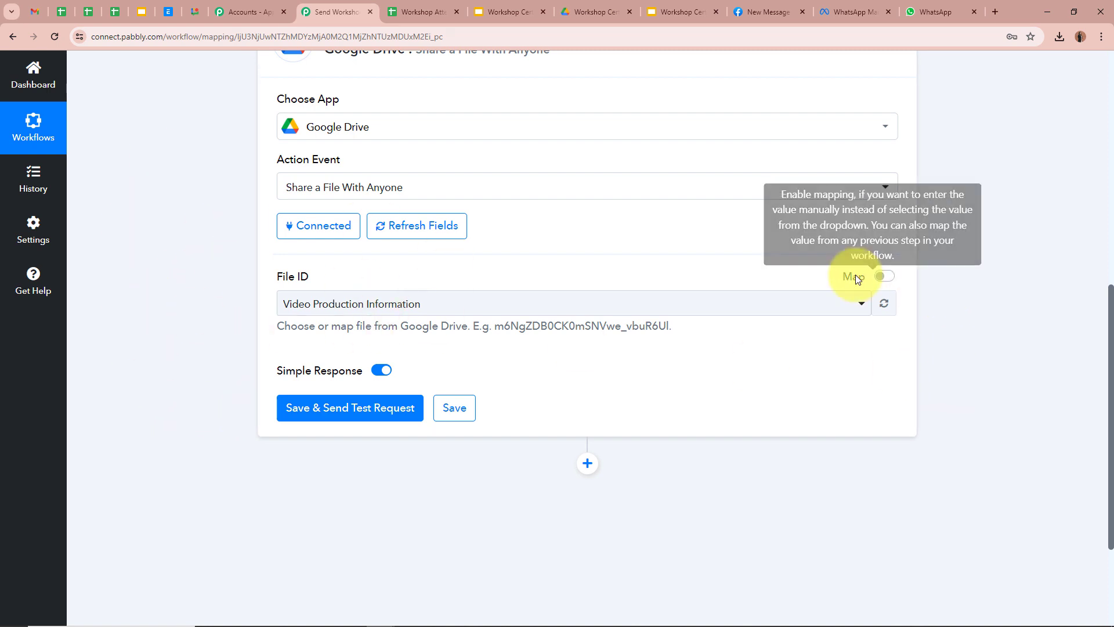
pyautogui.click(877, 278)
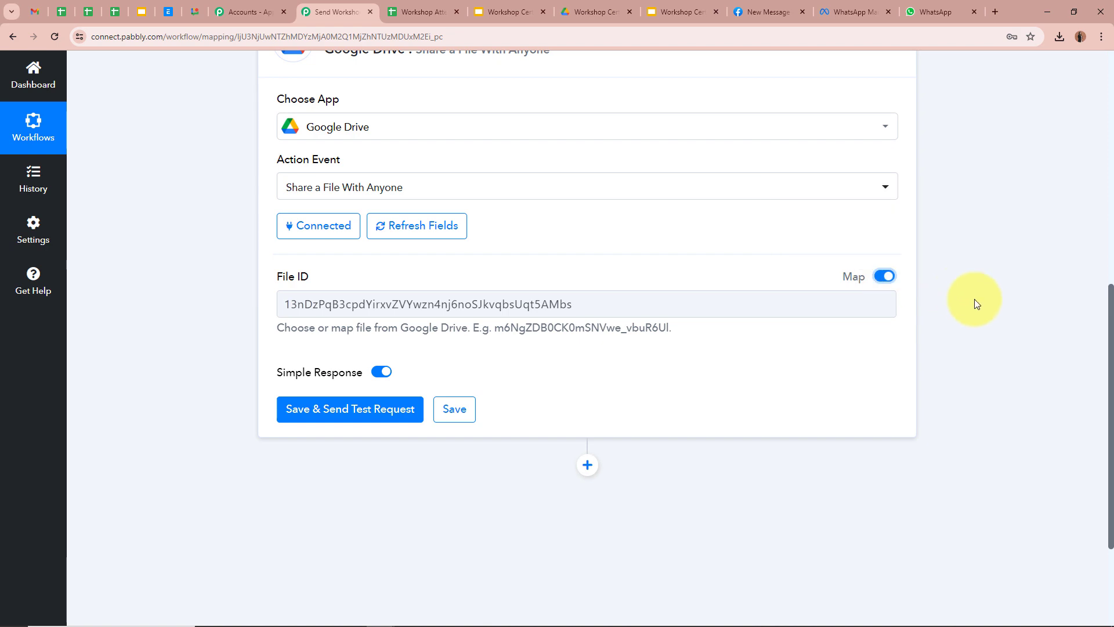
pyautogui.click(661, 305)
pyautogui.moveTo(661, 305); pyautogui.dragTo(279, 371)
pyautogui.press('BackSpace')
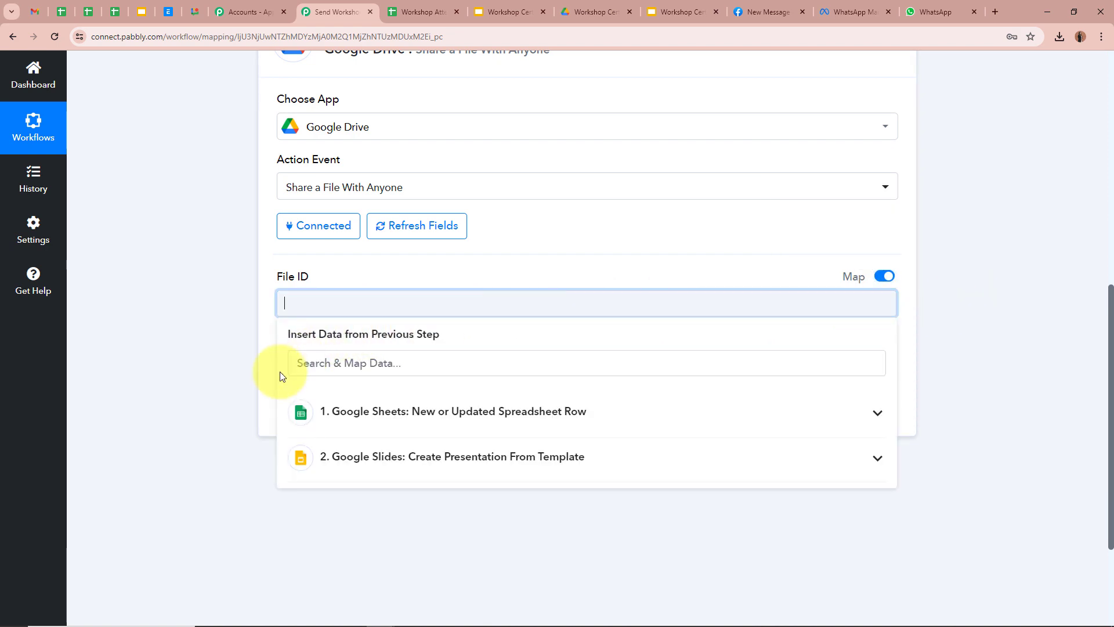
pyautogui.click(458, 467)
pyautogui.click(448, 498)
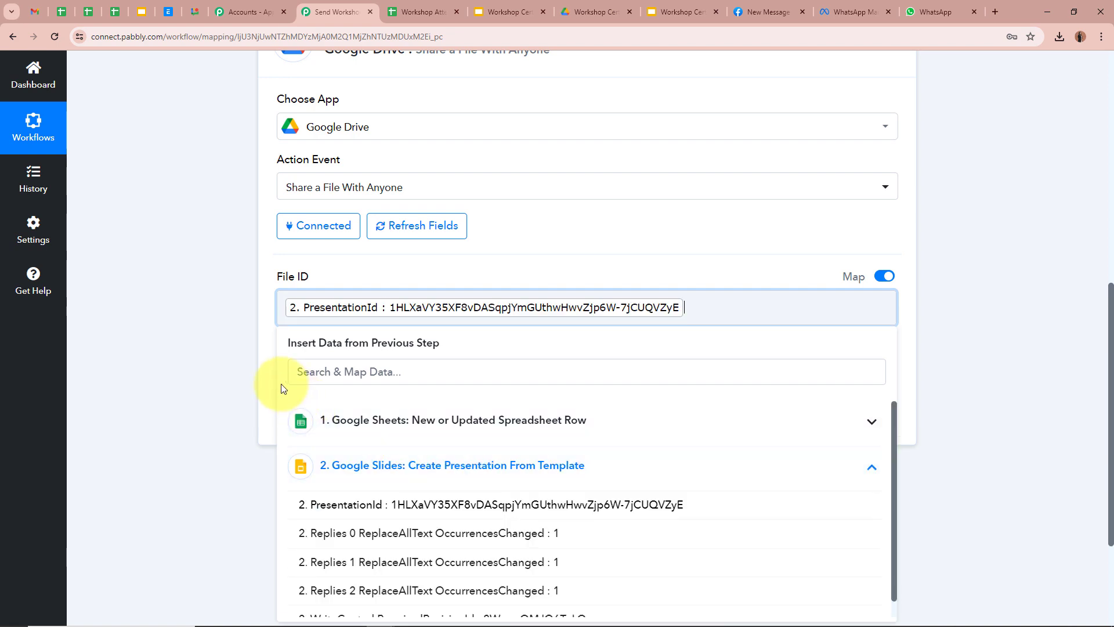
pyautogui.click(238, 357)
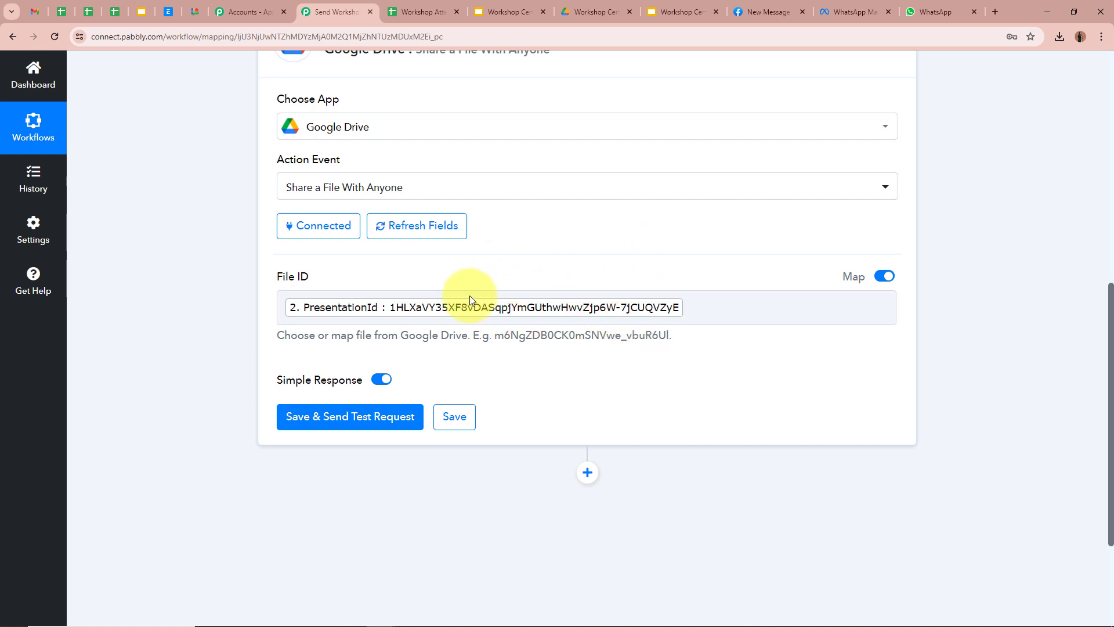
pyautogui.scroll(-1, 703, 368)
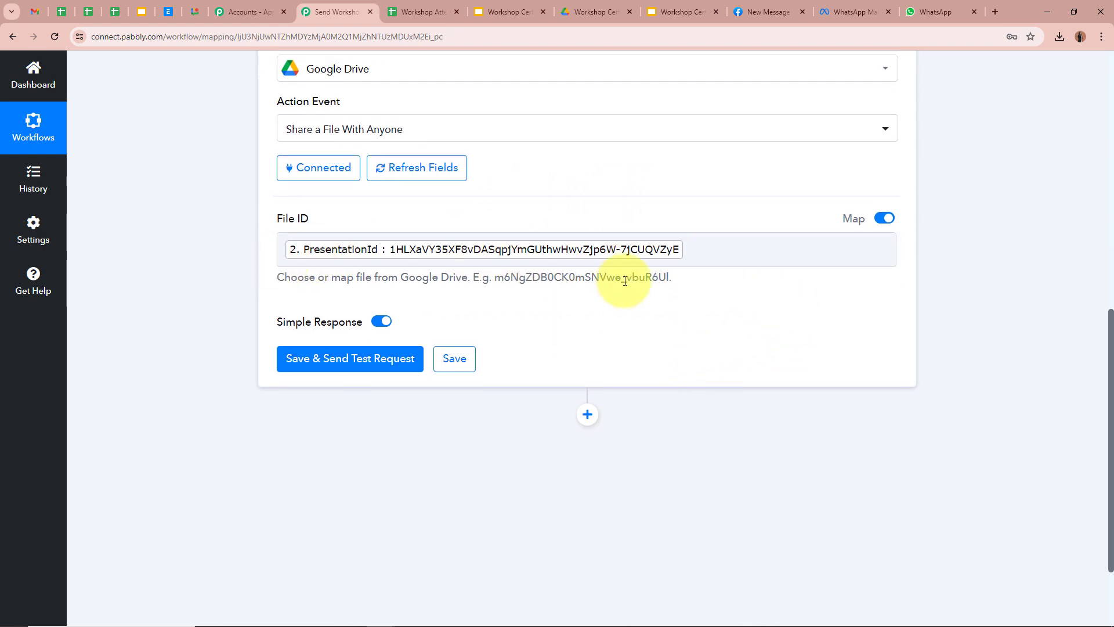
# Step: Test the Drive sharing step and confirm it grants anyoneWithLink reader access
pyautogui.click(311, 362)
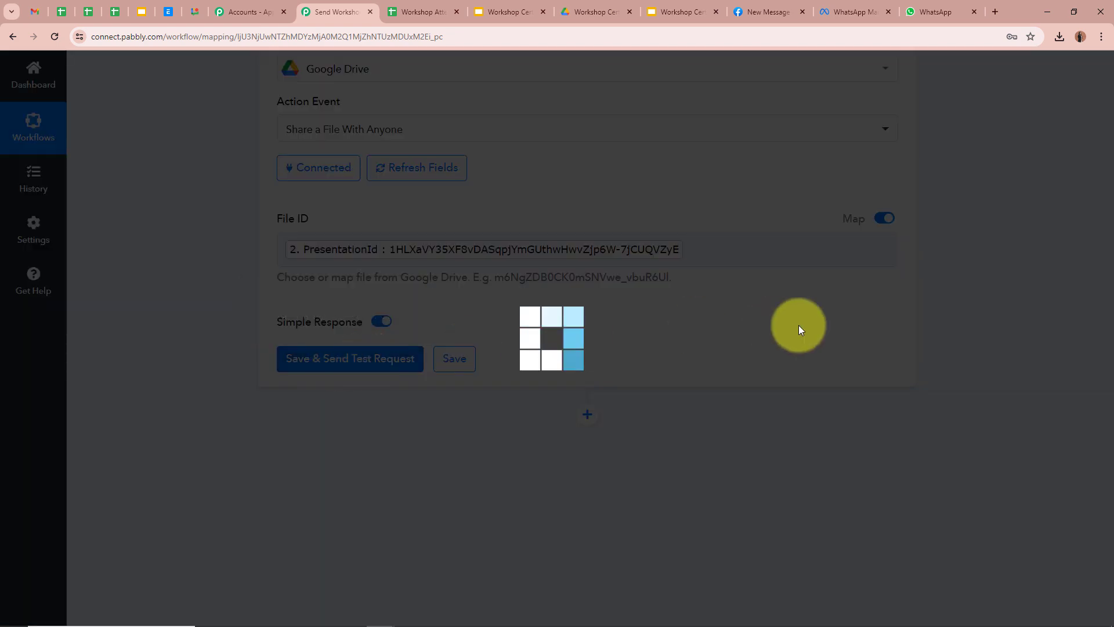
pyautogui.scroll(-3, 920, 322)
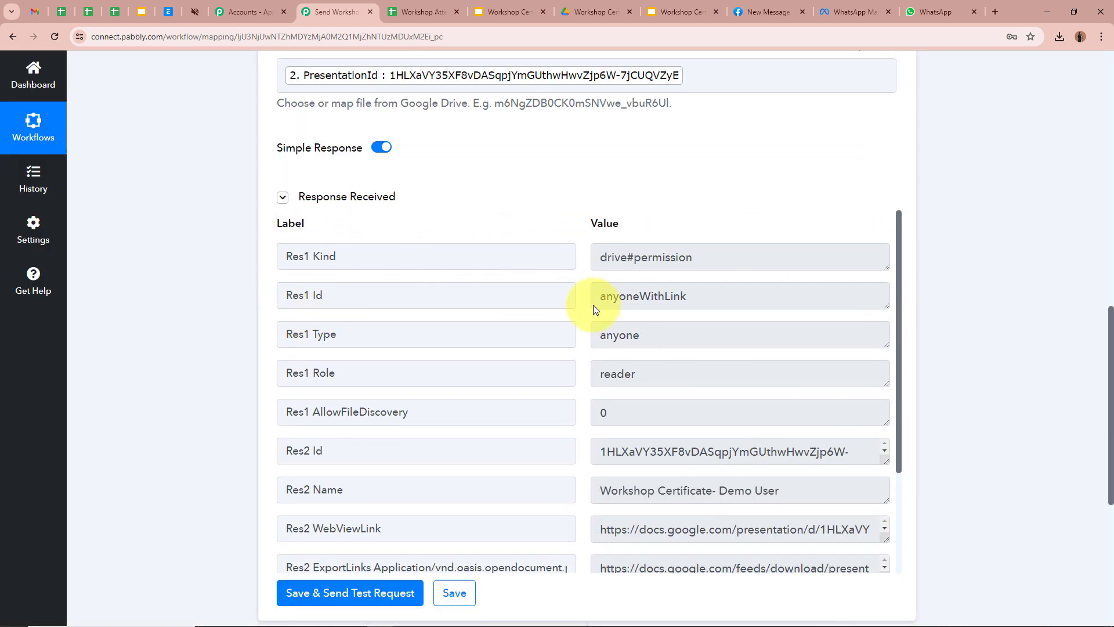
pyautogui.moveTo(599, 296); pyautogui.dragTo(803, 294)
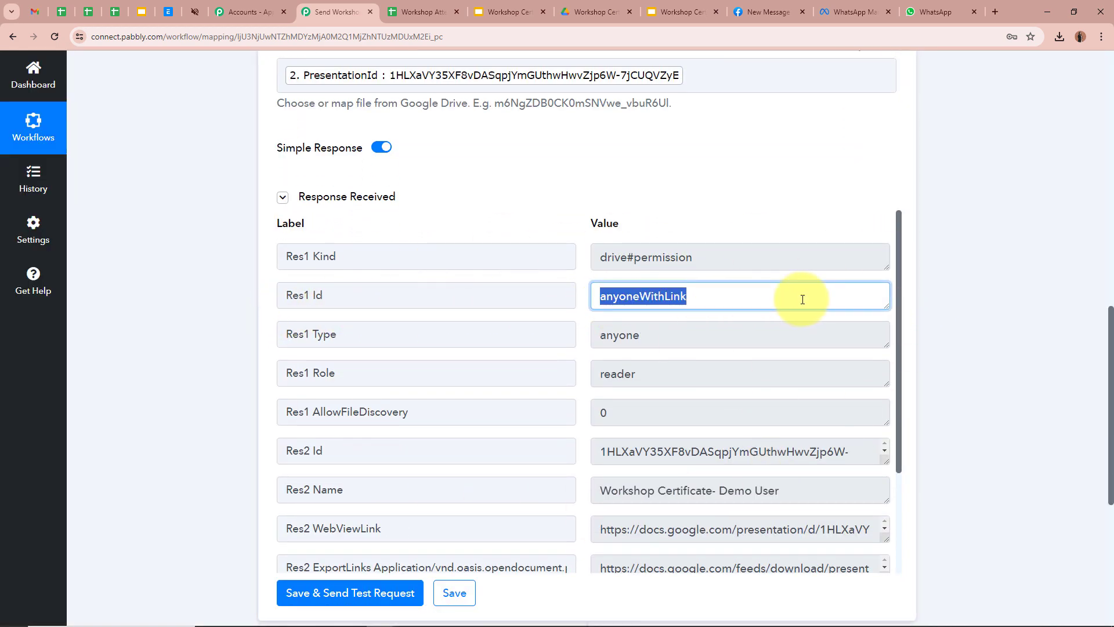
pyautogui.click(942, 366)
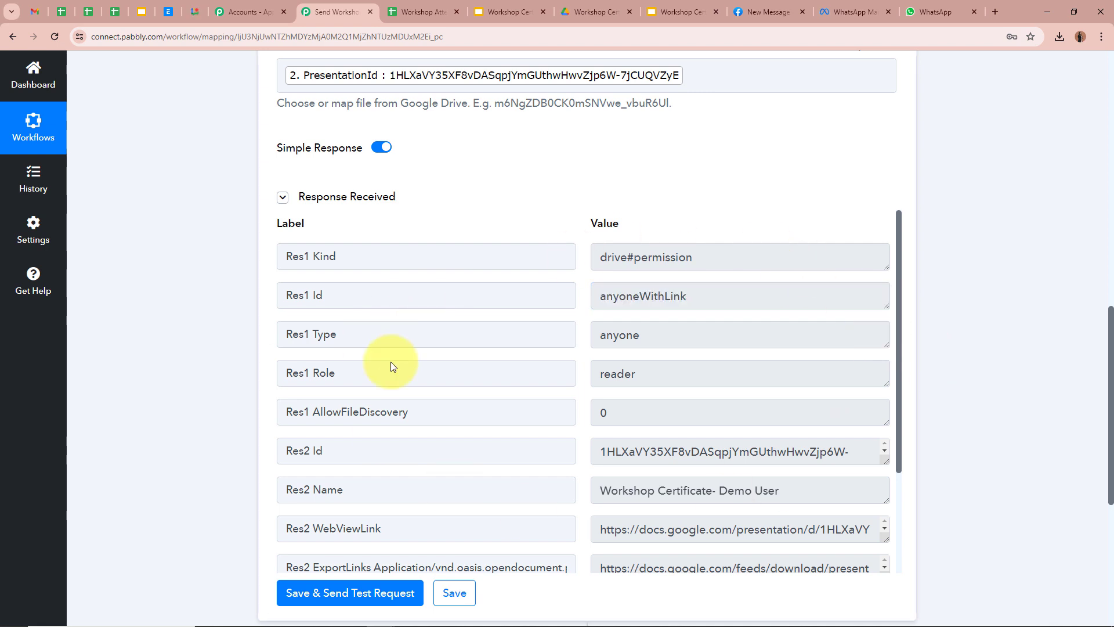
# Step: Check the PDF export link in the test response, then collapse the sharing step
pyautogui.click(700, 6)
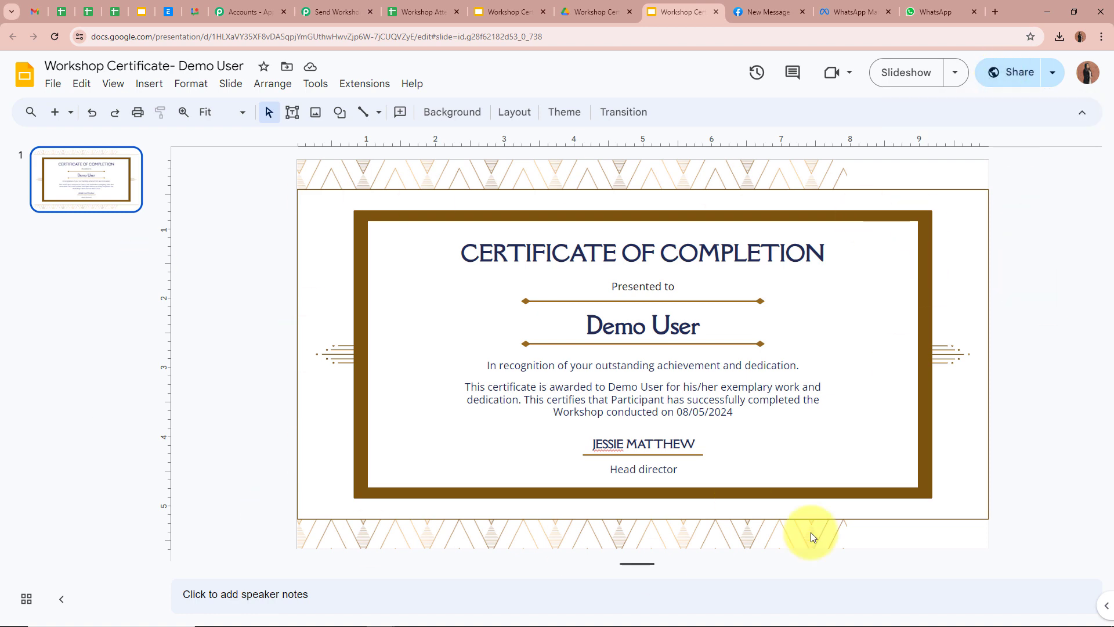
pyautogui.click(347, 12)
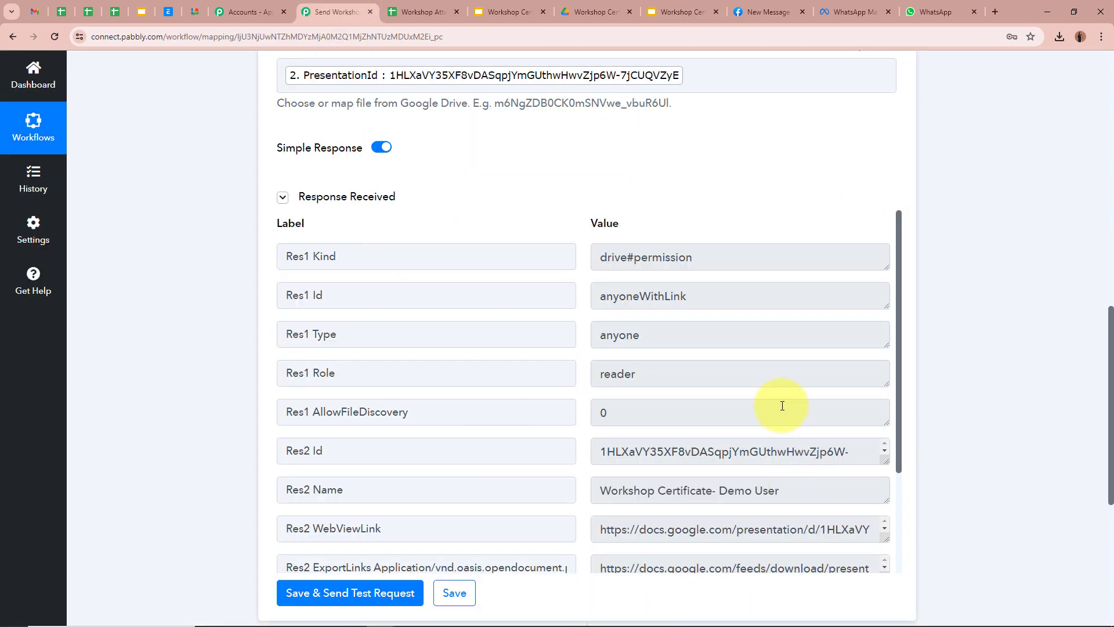
pyautogui.scroll(-3, 782, 406)
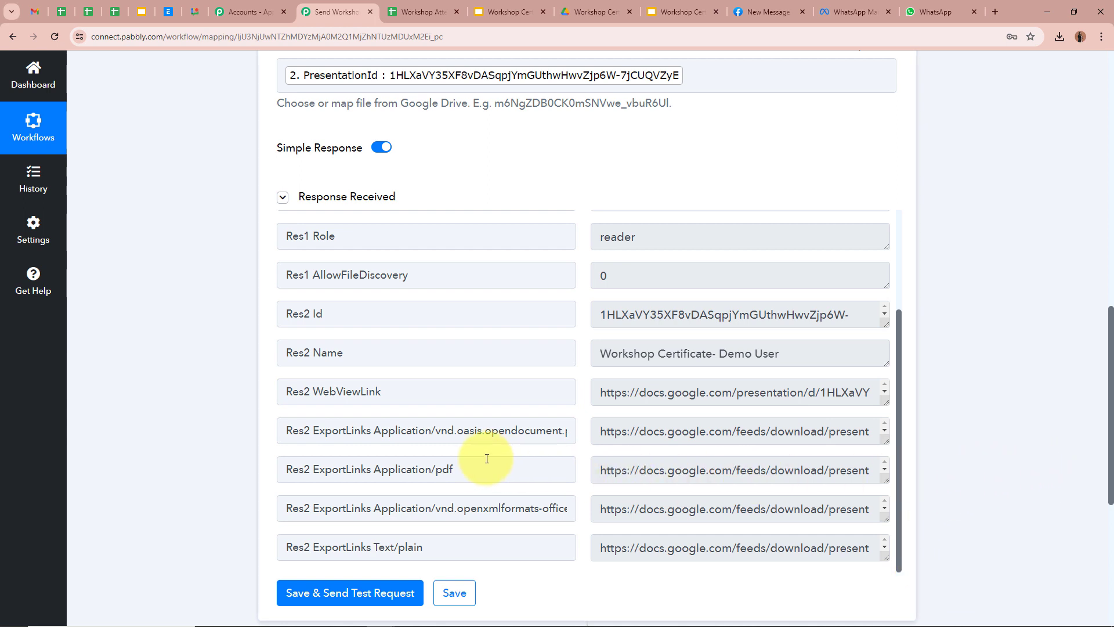
pyautogui.moveTo(455, 470); pyautogui.dragTo(436, 471)
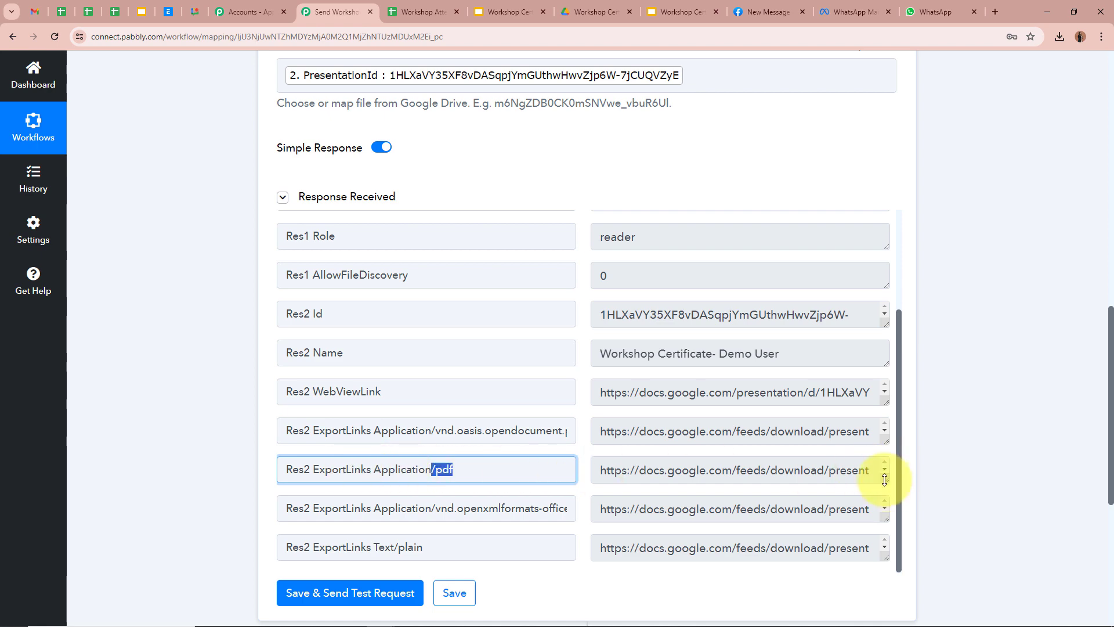
pyautogui.moveTo(885, 480); pyautogui.dragTo(897, 510)
pyautogui.scroll(7, 991, 447)
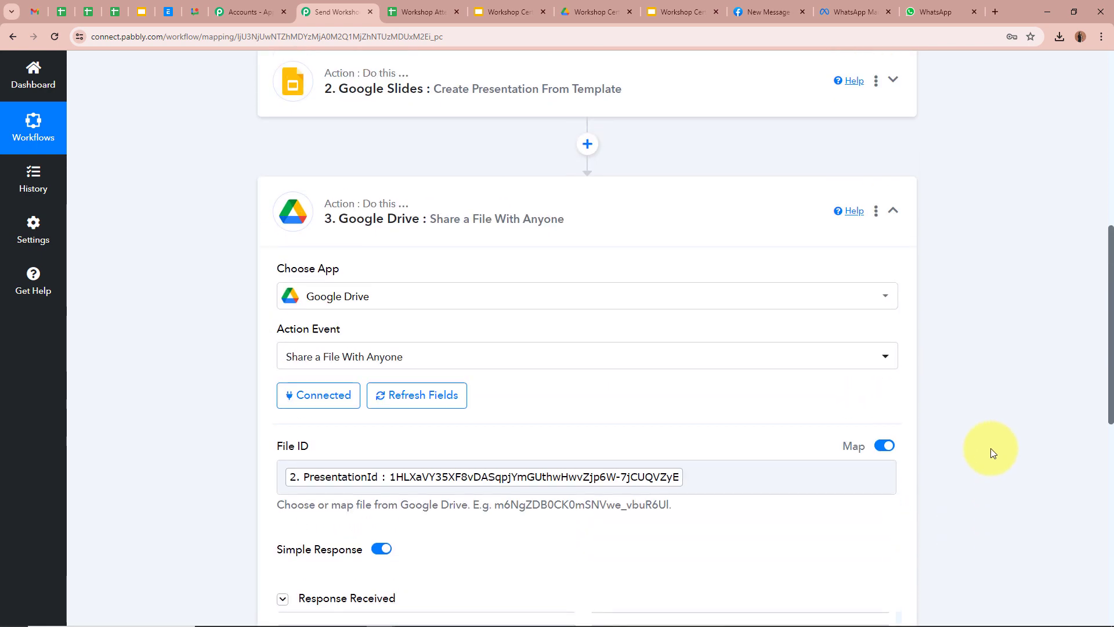
pyautogui.scroll(2, 991, 448)
pyautogui.click(891, 331)
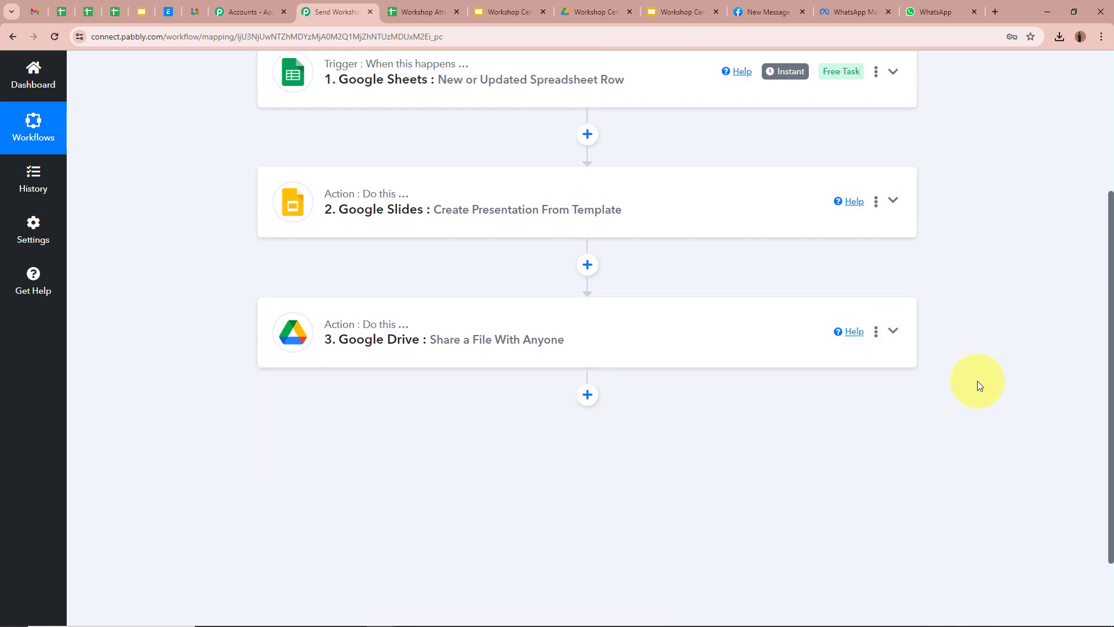
# Step: Add a WhatsApp Cloud API step after the Drive step, with the workshop_certificate template for reference
pyautogui.click(588, 396)
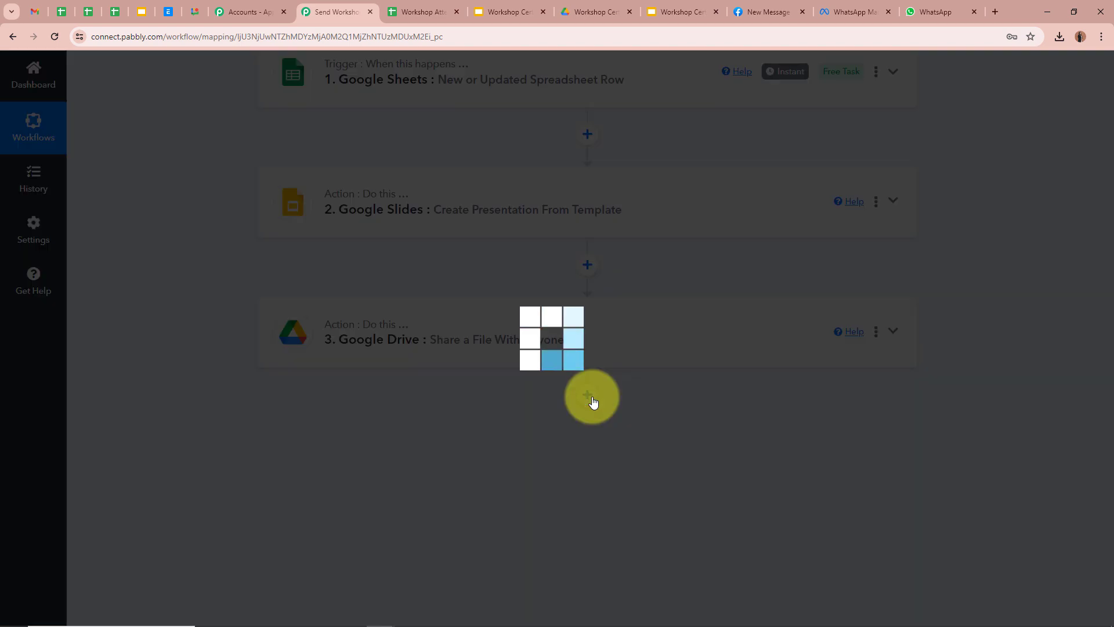
pyautogui.write('W')
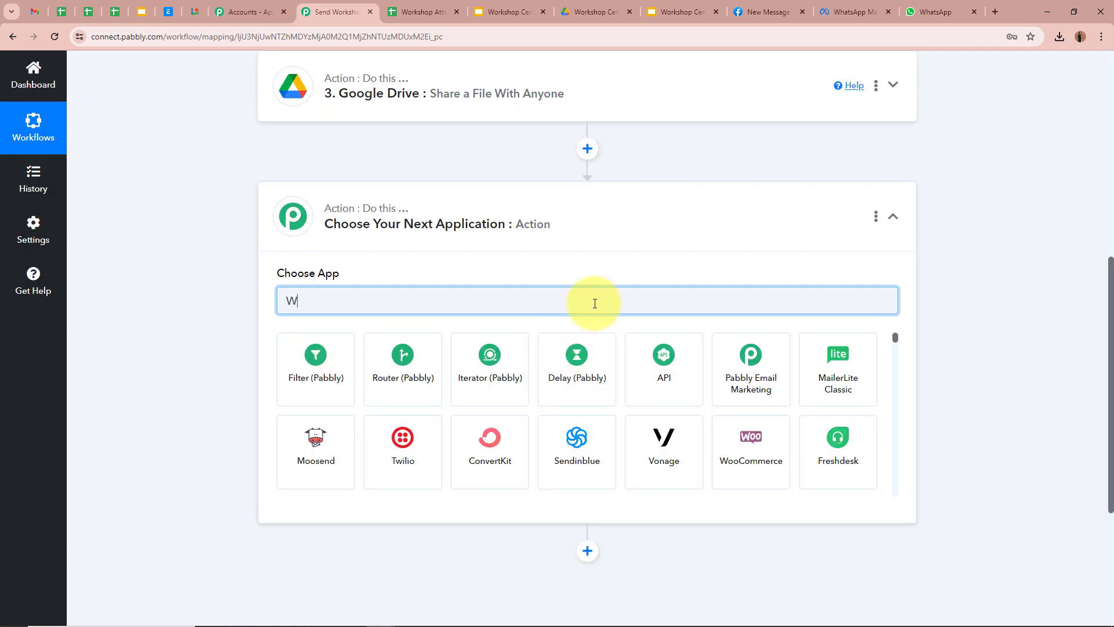
pyautogui.write('hatsApp')
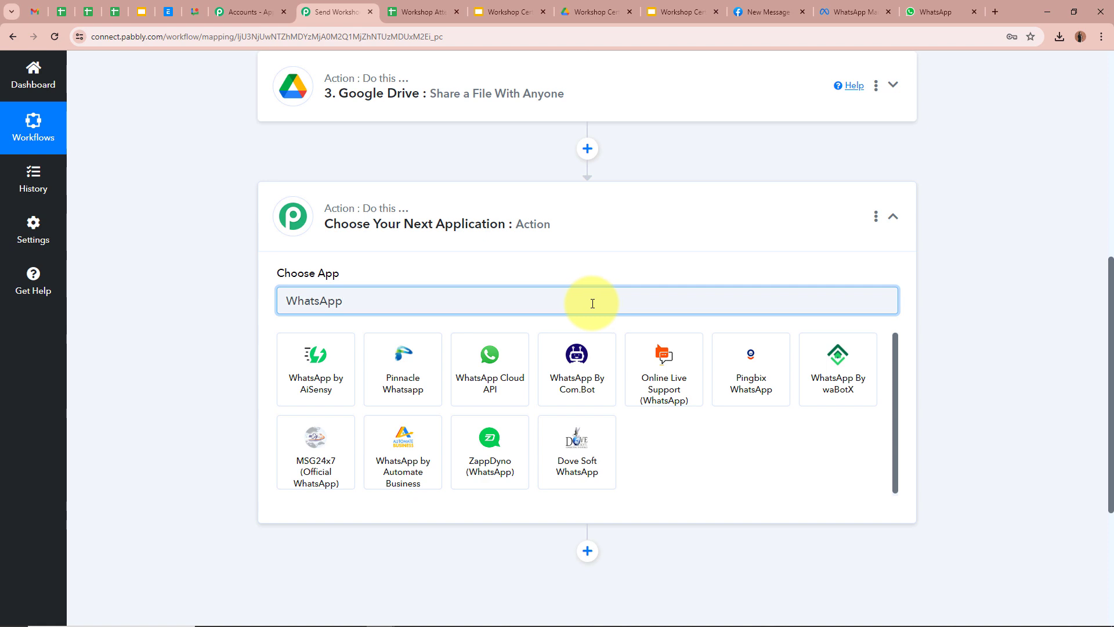
pyautogui.click(490, 360)
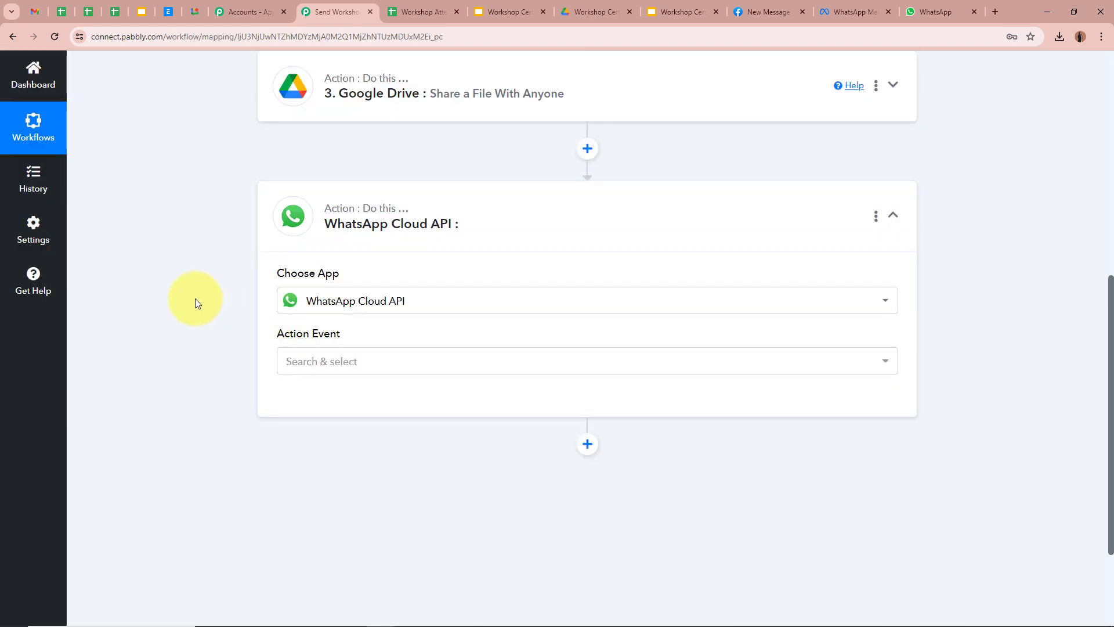
pyautogui.click(863, 13)
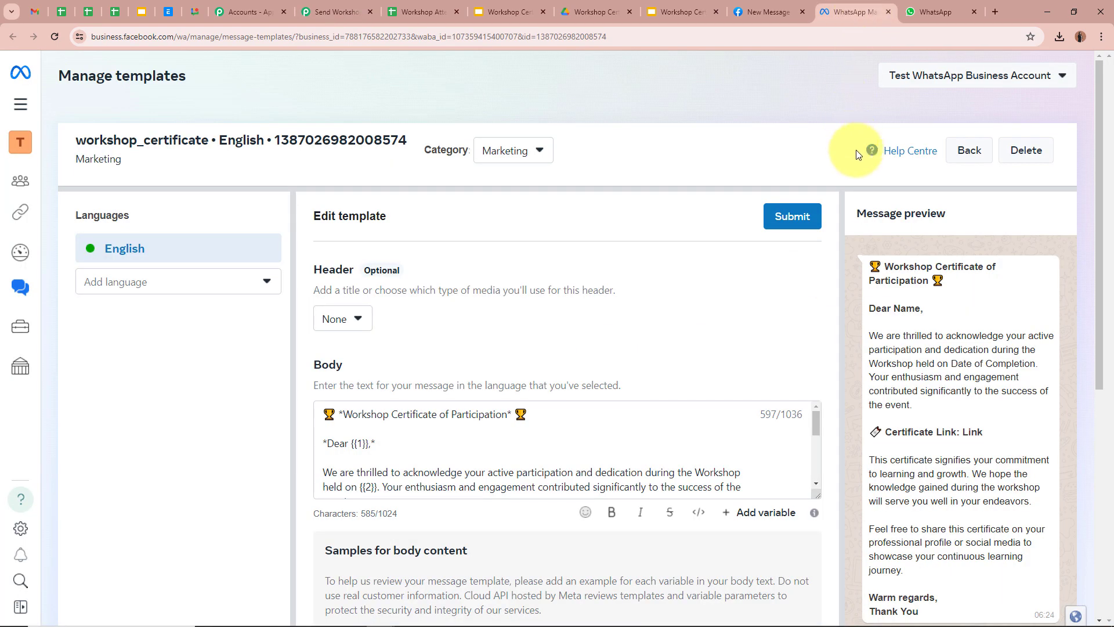
pyautogui.scroll(-3, 970, 435)
pyautogui.scroll(3, 970, 434)
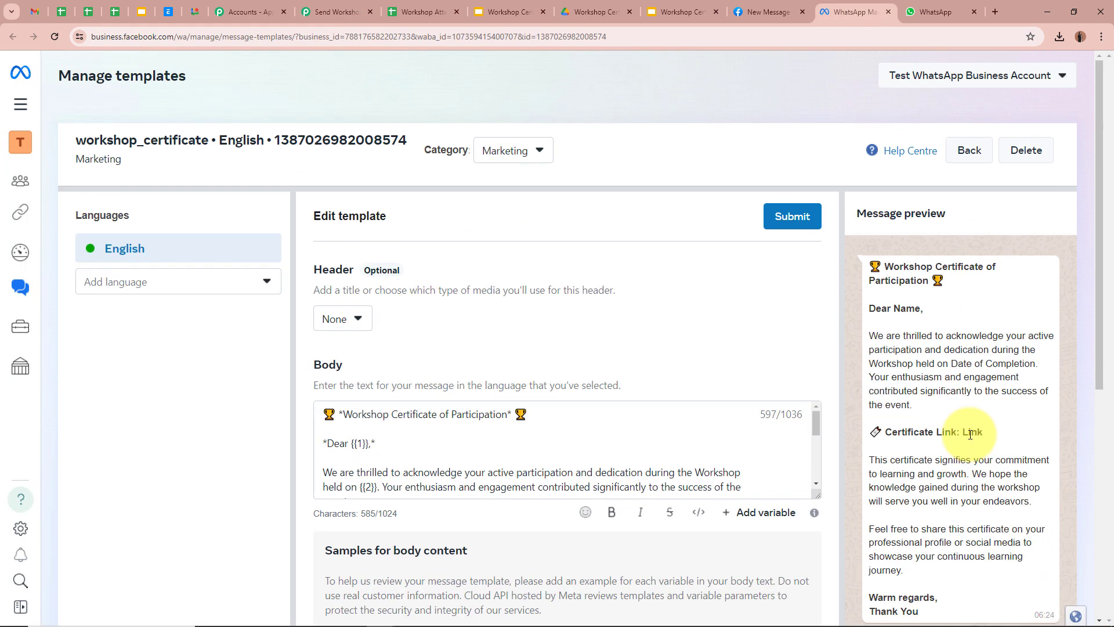
pyautogui.click(361, 13)
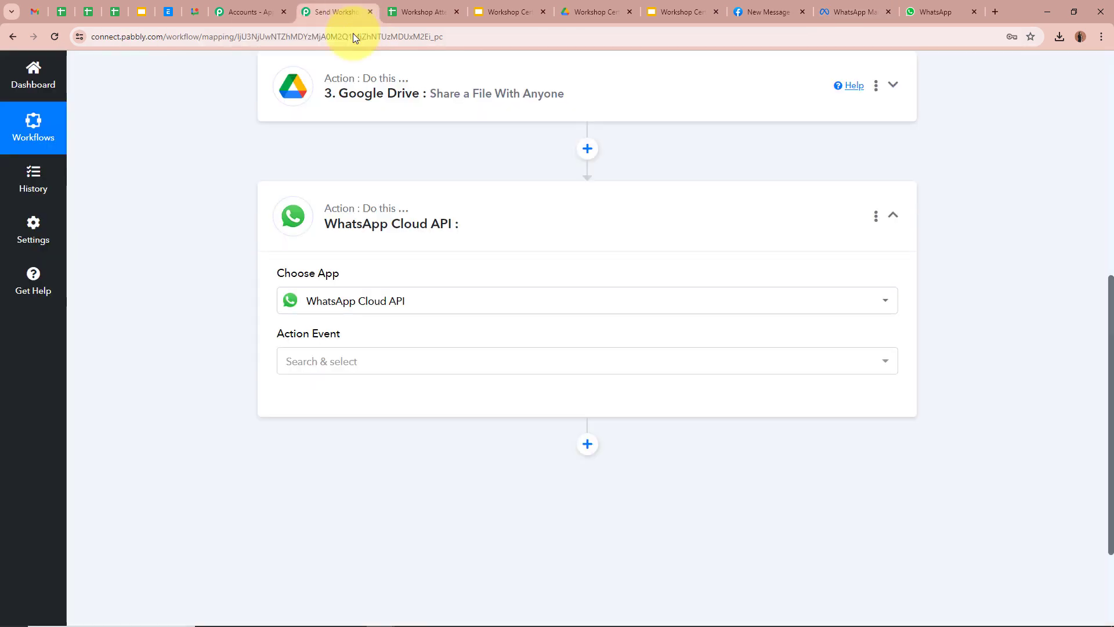
# Step: Set the action event to Send Template Message and start connecting a WhatsApp account
pyautogui.click(455, 364)
pyautogui.click(416, 447)
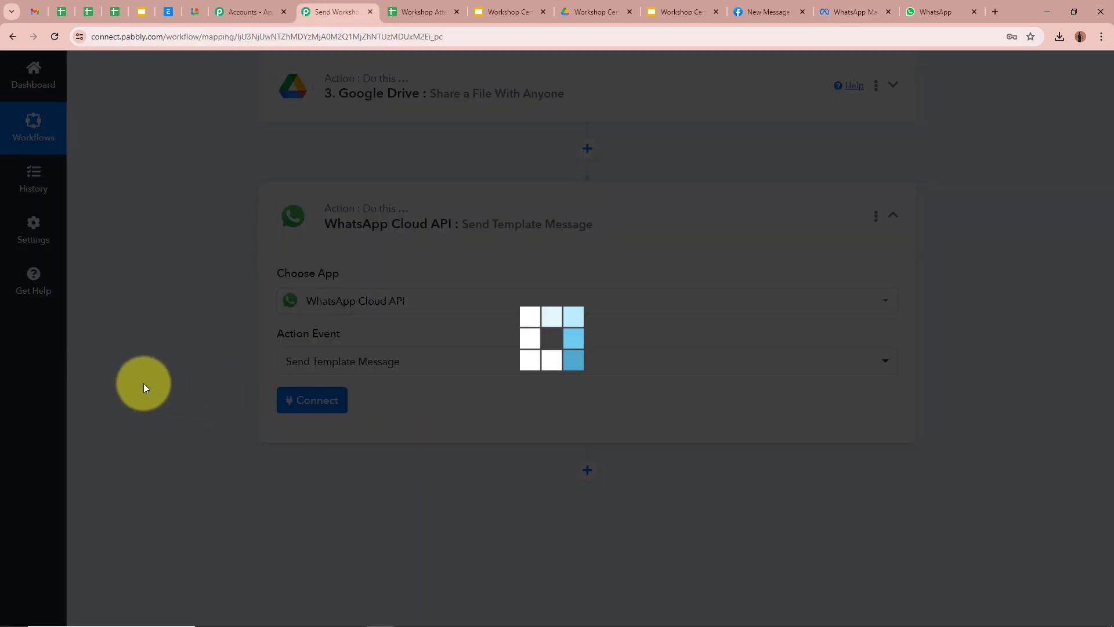
pyautogui.click(854, 11)
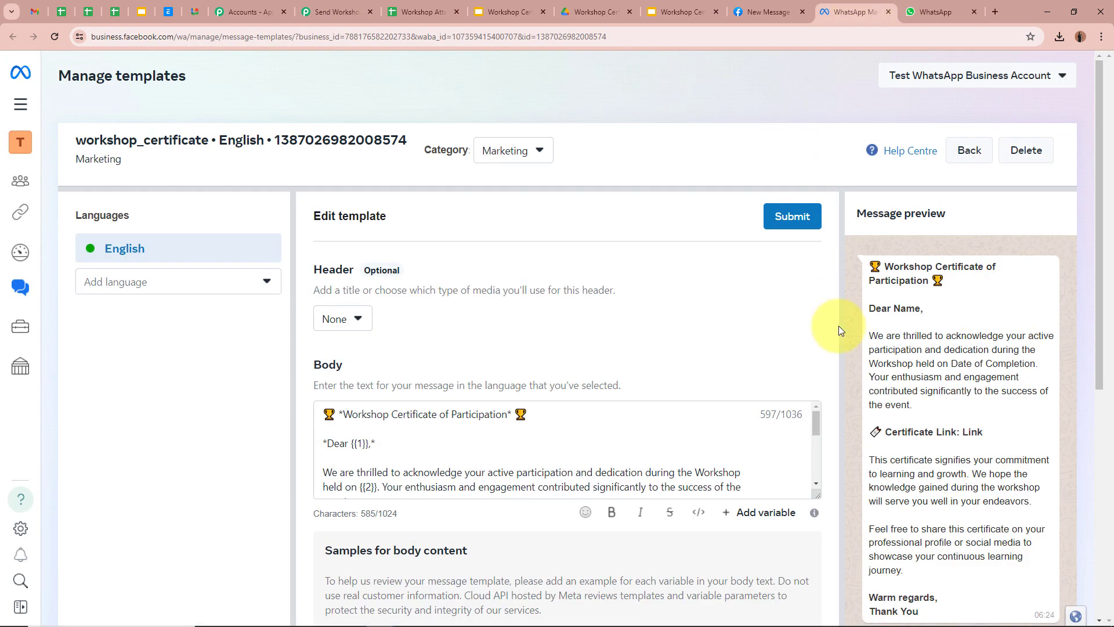
pyautogui.scroll(-1, 973, 384)
pyautogui.scroll(-3, 974, 384)
pyautogui.scroll(2, 973, 385)
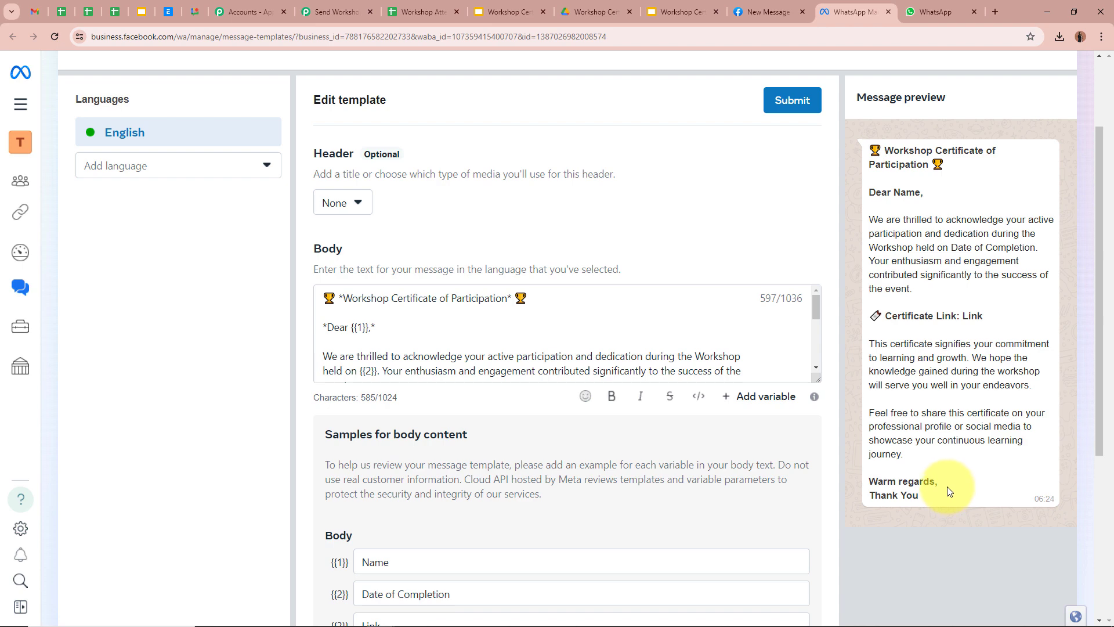
pyautogui.click(335, 12)
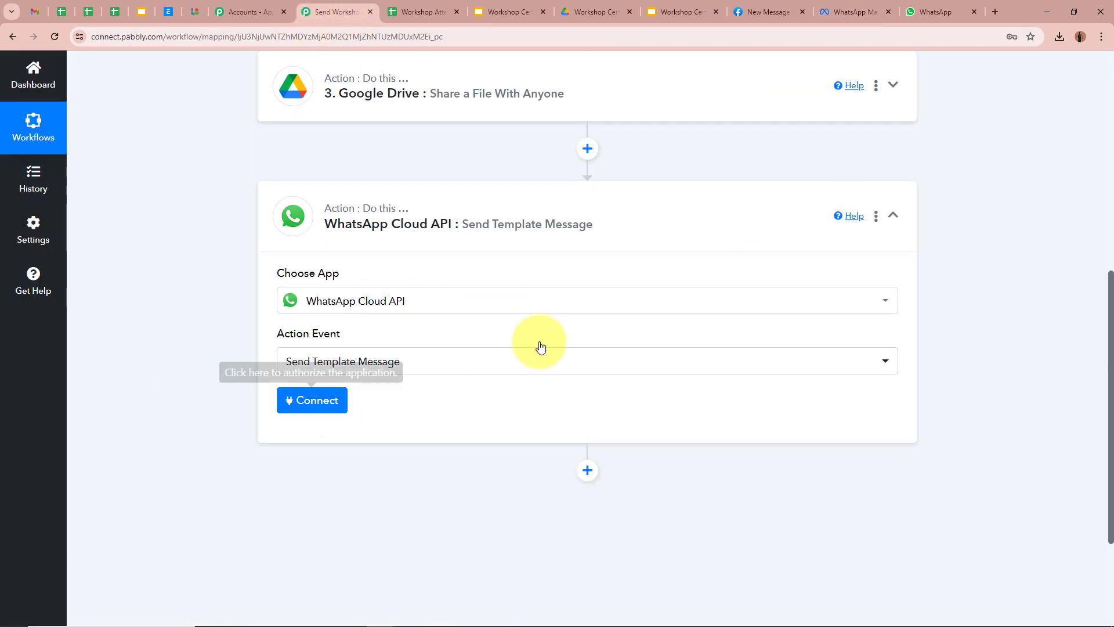
pyautogui.click(334, 407)
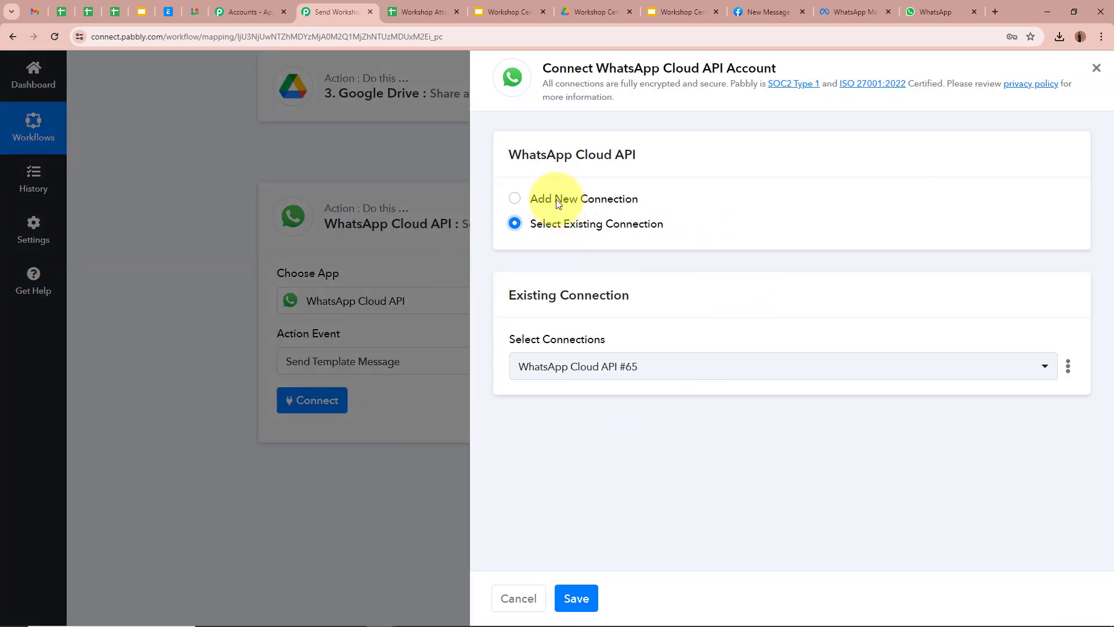
# Step: Choose Add New Connection to bring up the WhatsApp Cloud API #66 connection form
pyautogui.click(513, 199)
pyautogui.scroll(-2, 728, 275)
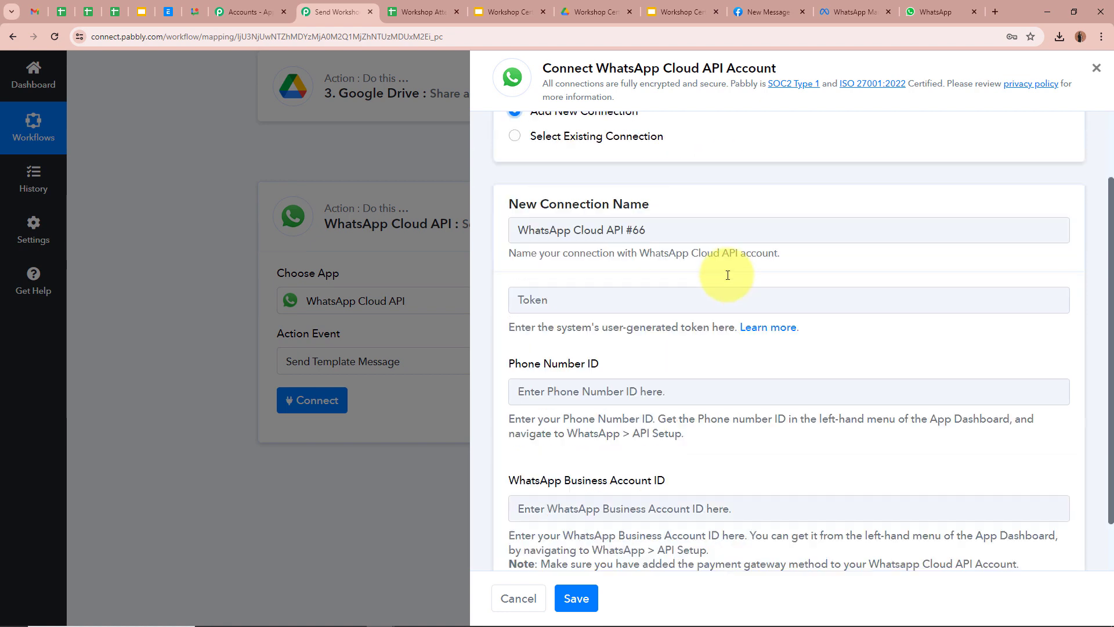
pyautogui.scroll(-1, 728, 275)
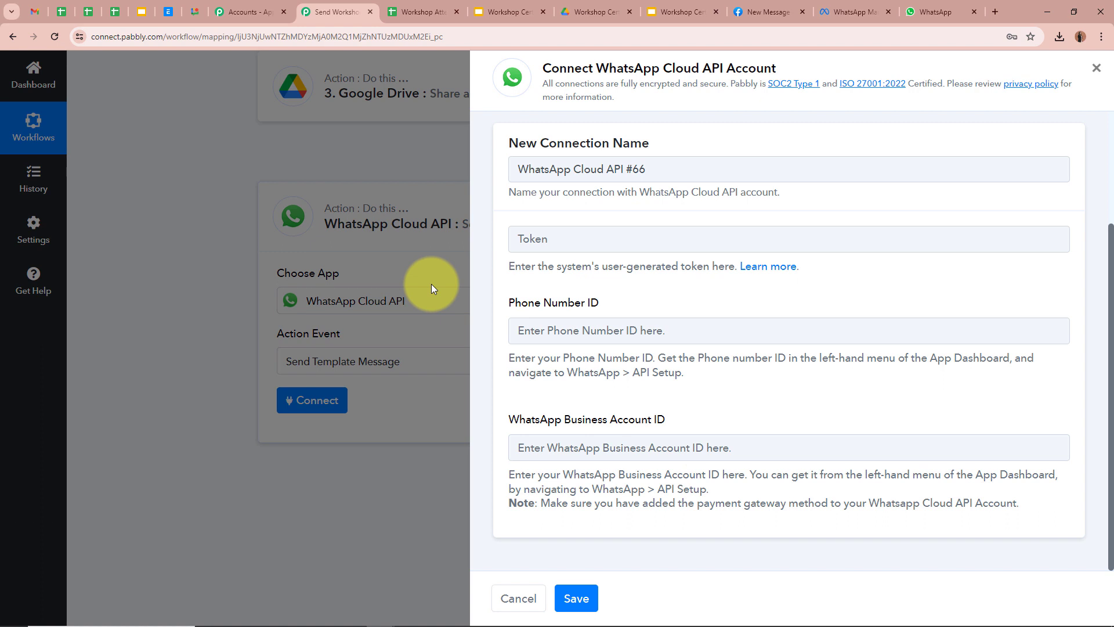
pyautogui.click(771, 267)
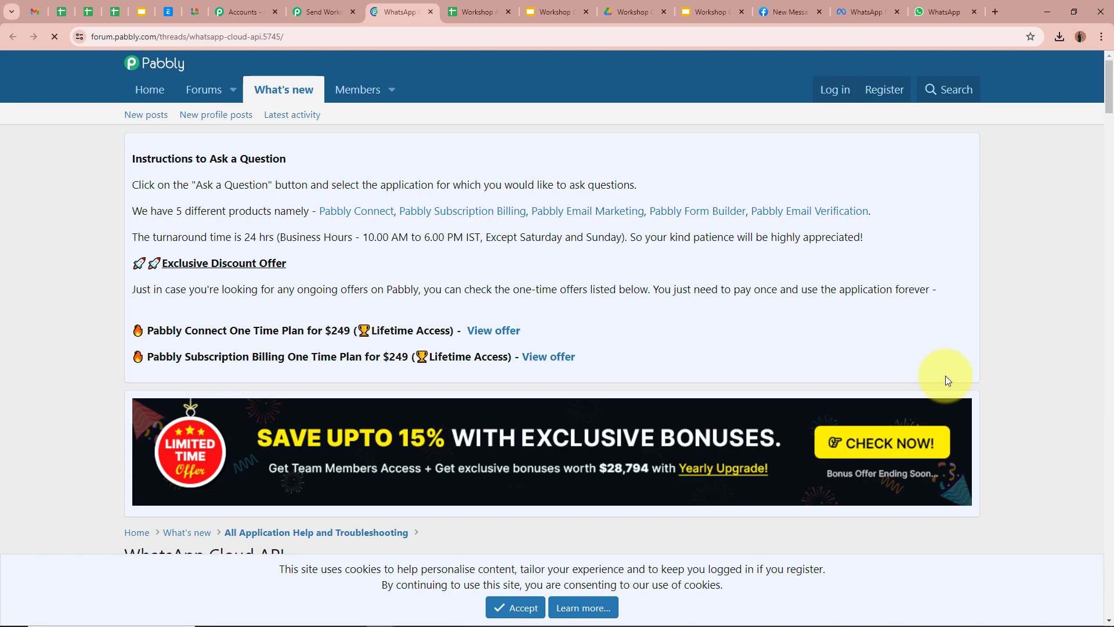
pyautogui.scroll(-5, 995, 299)
pyautogui.scroll(-2, 994, 300)
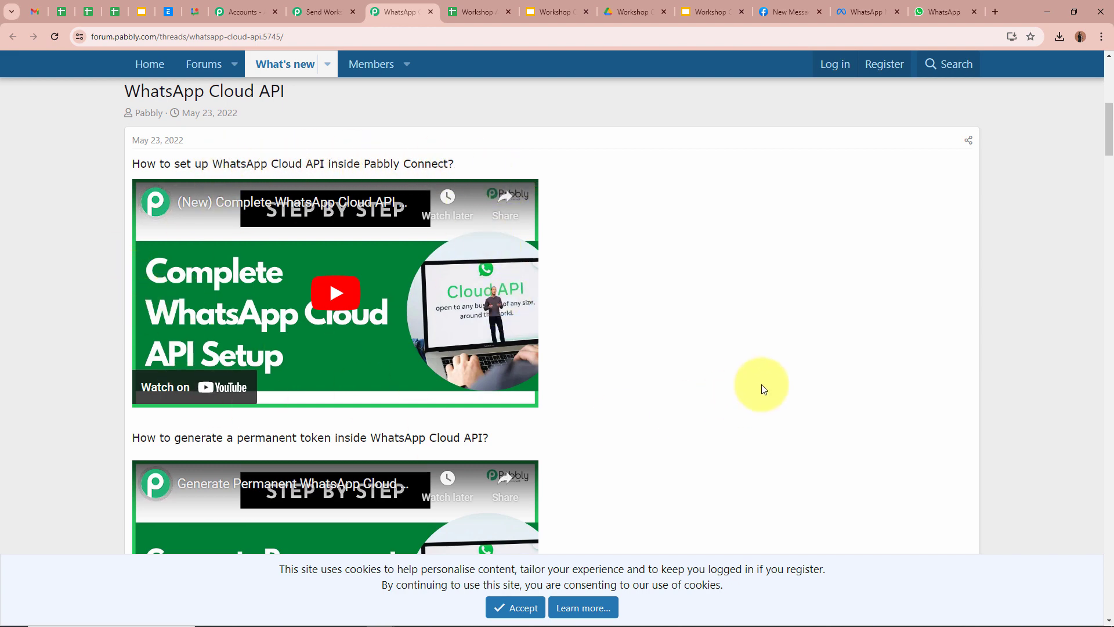
pyautogui.scroll(8, 764, 380)
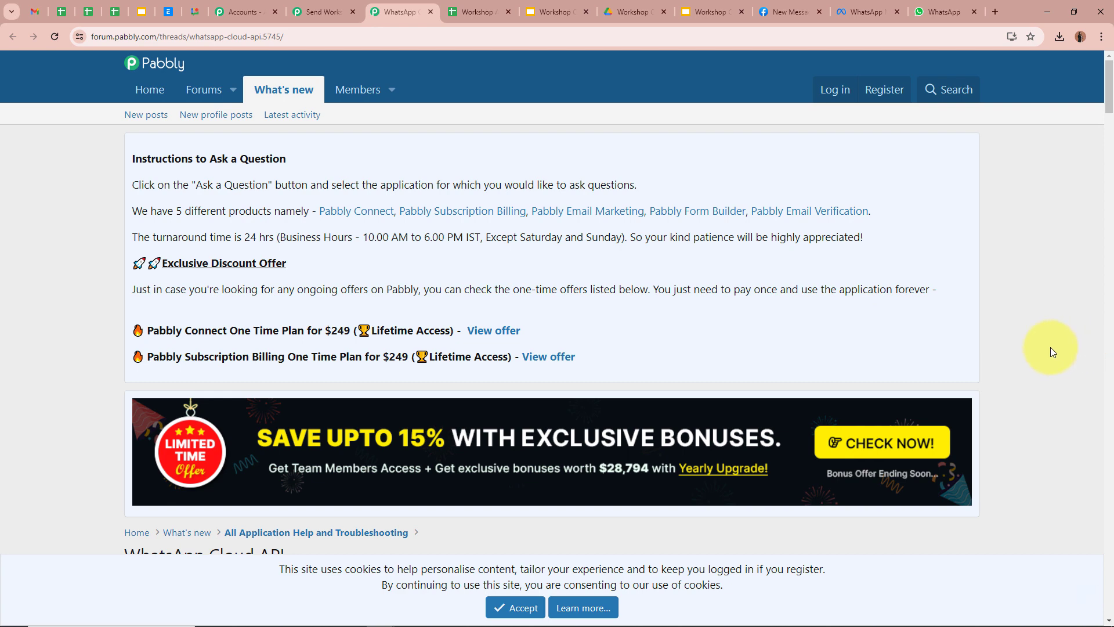
pyautogui.scroll(-6, 1015, 338)
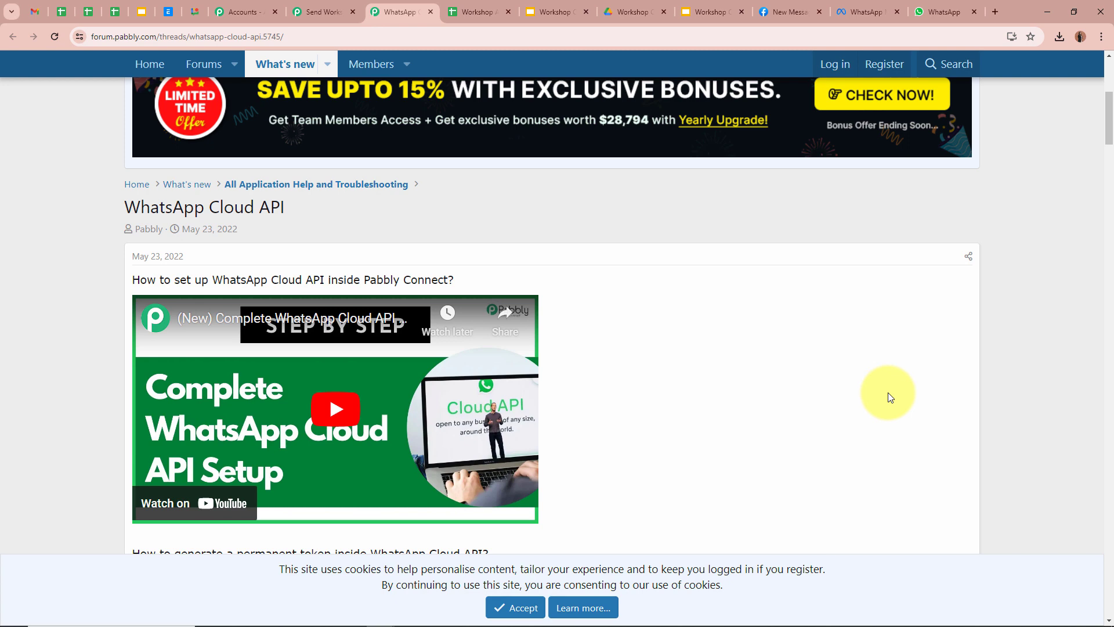
pyautogui.scroll(6, 888, 393)
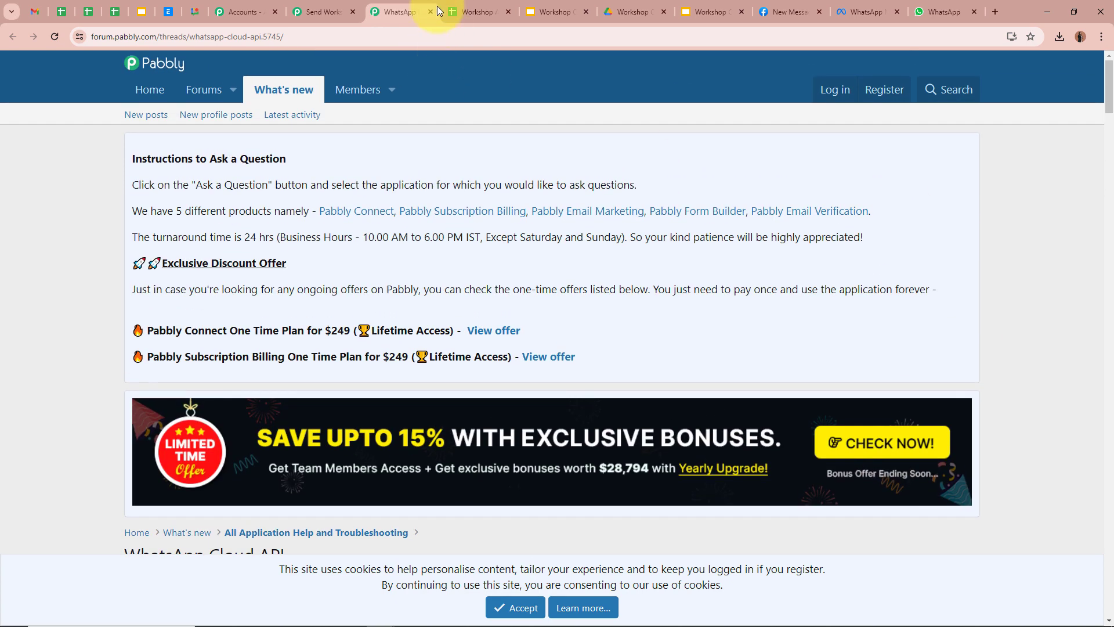
pyautogui.click(431, 11)
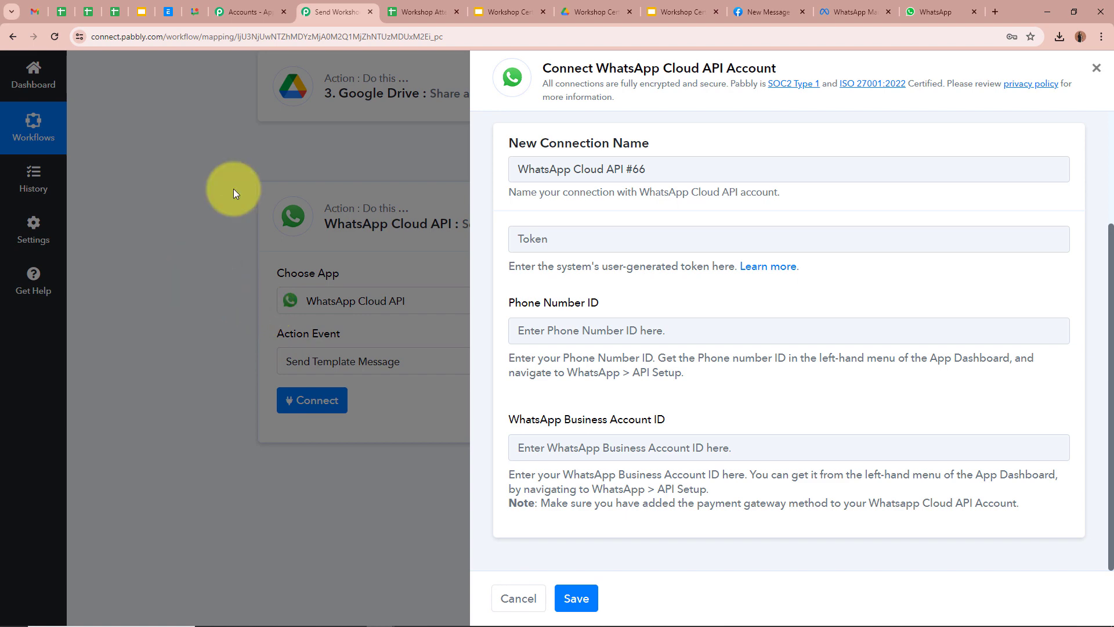
# Step: Copy the temporary access token from Meta API Setup into the connection's token field
pyautogui.click(767, 12)
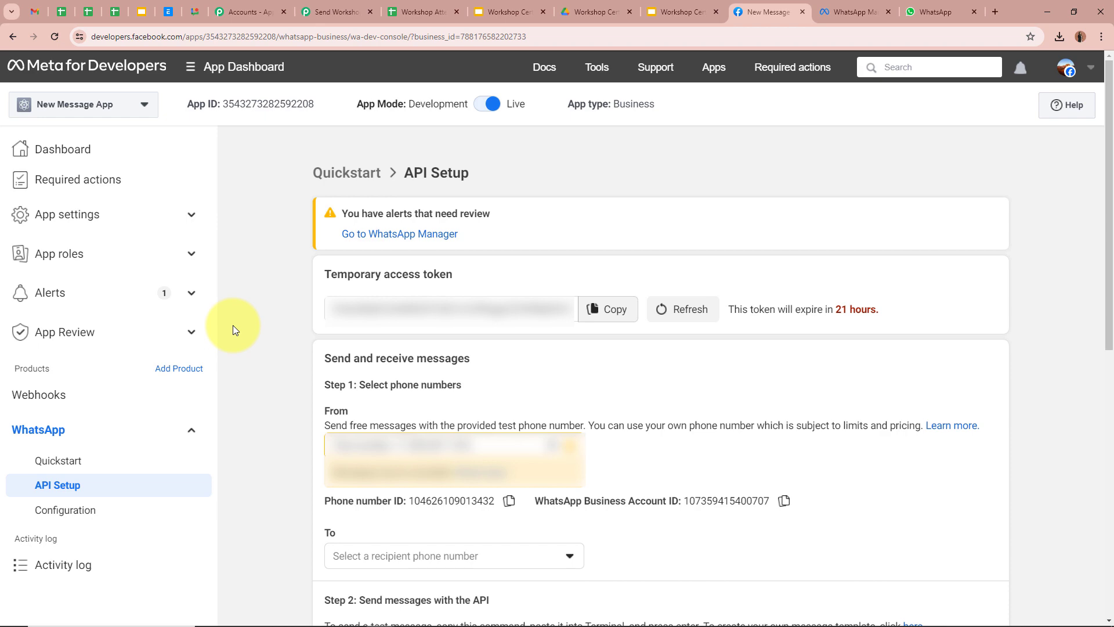
pyautogui.click(336, 12)
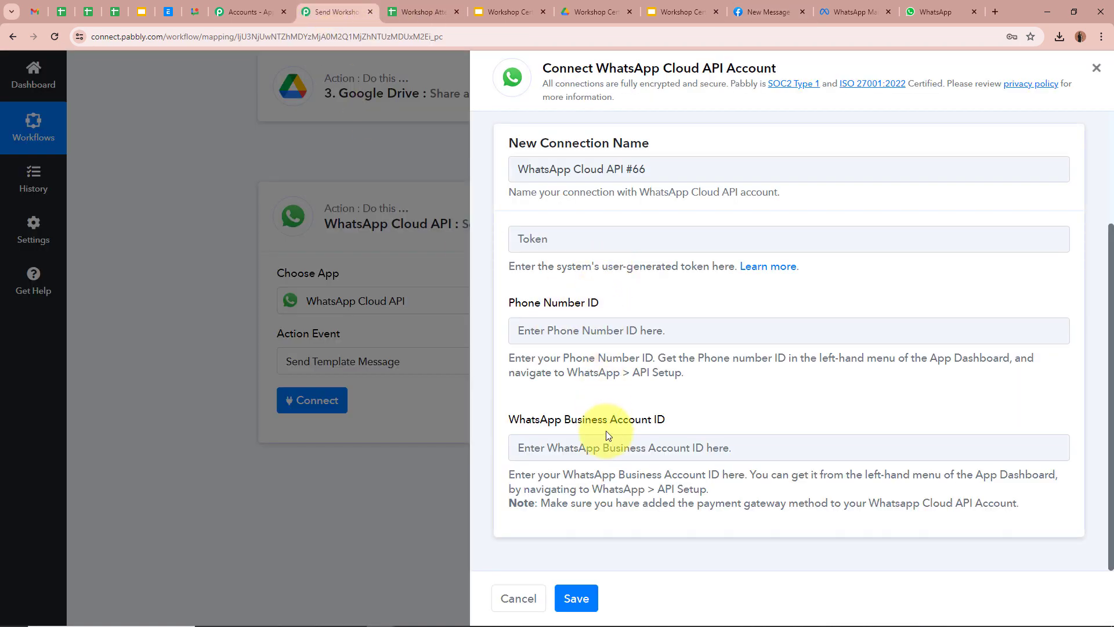
pyautogui.click(752, 6)
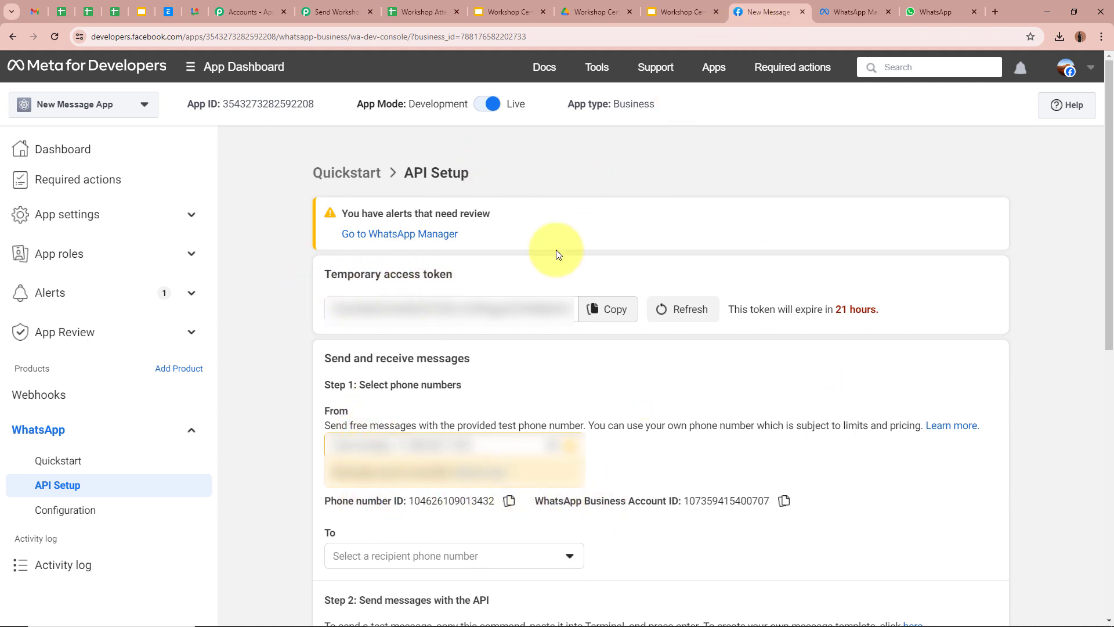
pyautogui.click(343, 6)
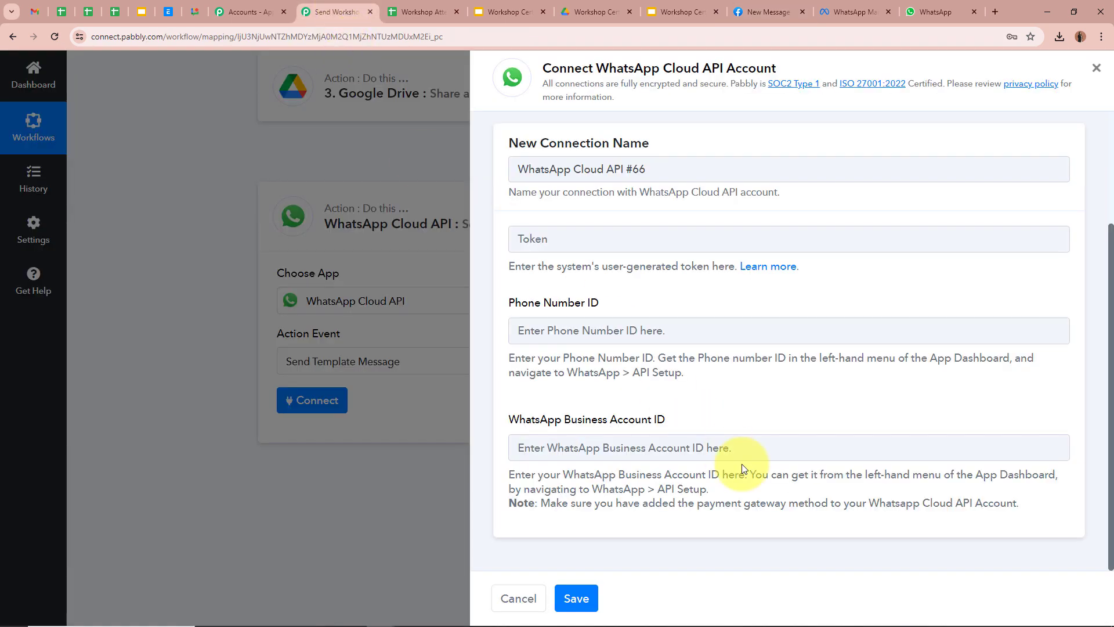
pyautogui.click(768, 12)
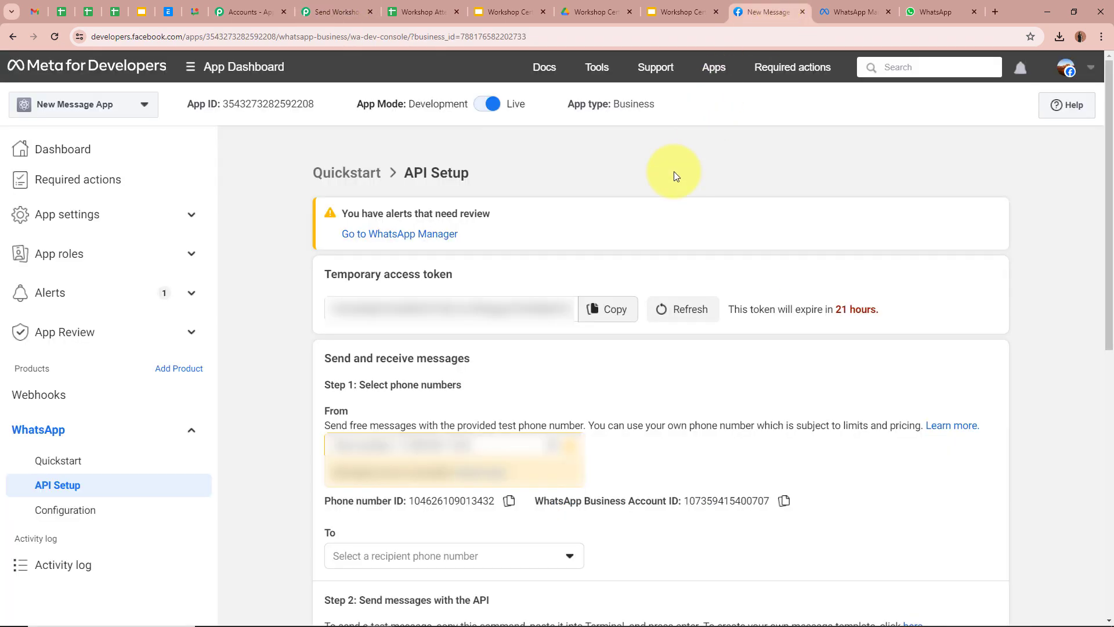
pyautogui.click(608, 308)
pyautogui.click(336, 11)
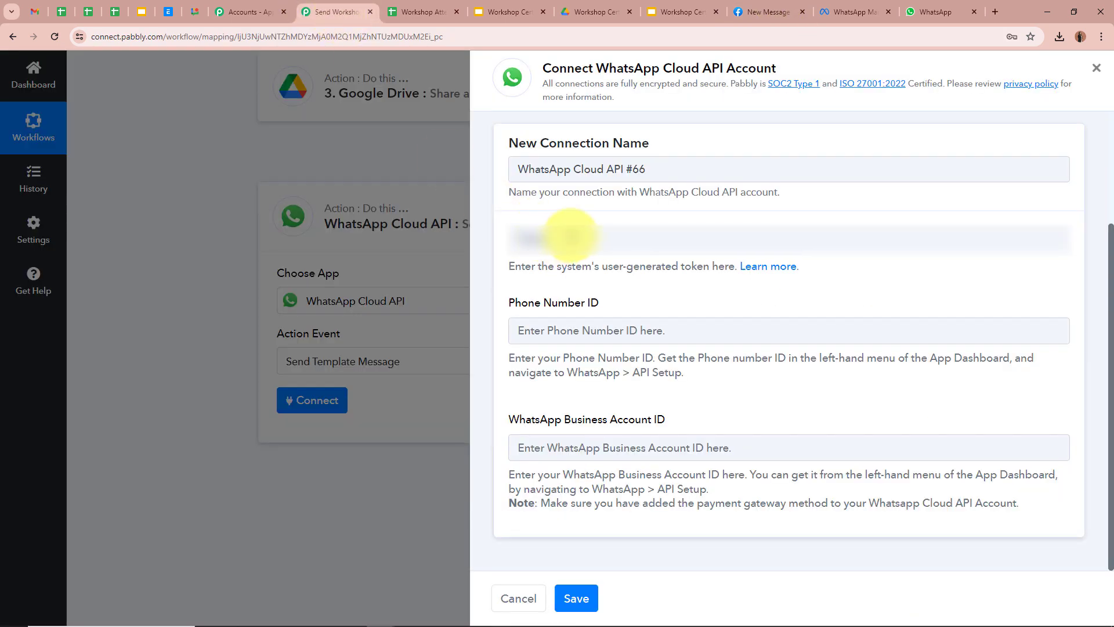
pyautogui.click(566, 237)
pyautogui.hotkey('ctrl', 'v')
# Step: Fill in the Phone Number ID and WhatsApp Business Account ID from the Meta page
pyautogui.click(566, 329)
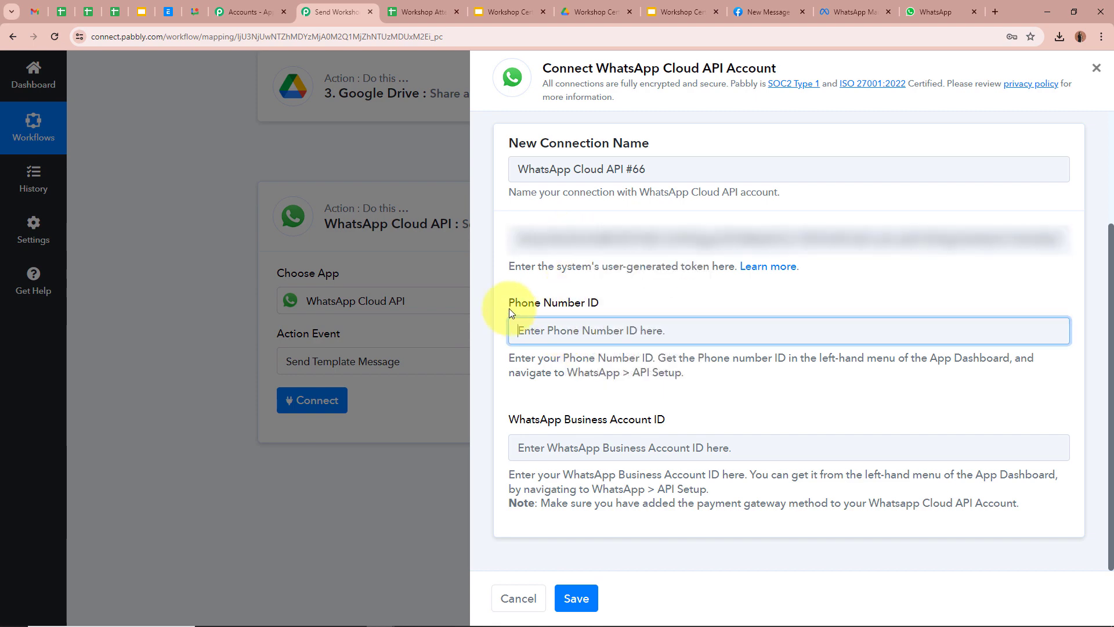
pyautogui.click(755, 12)
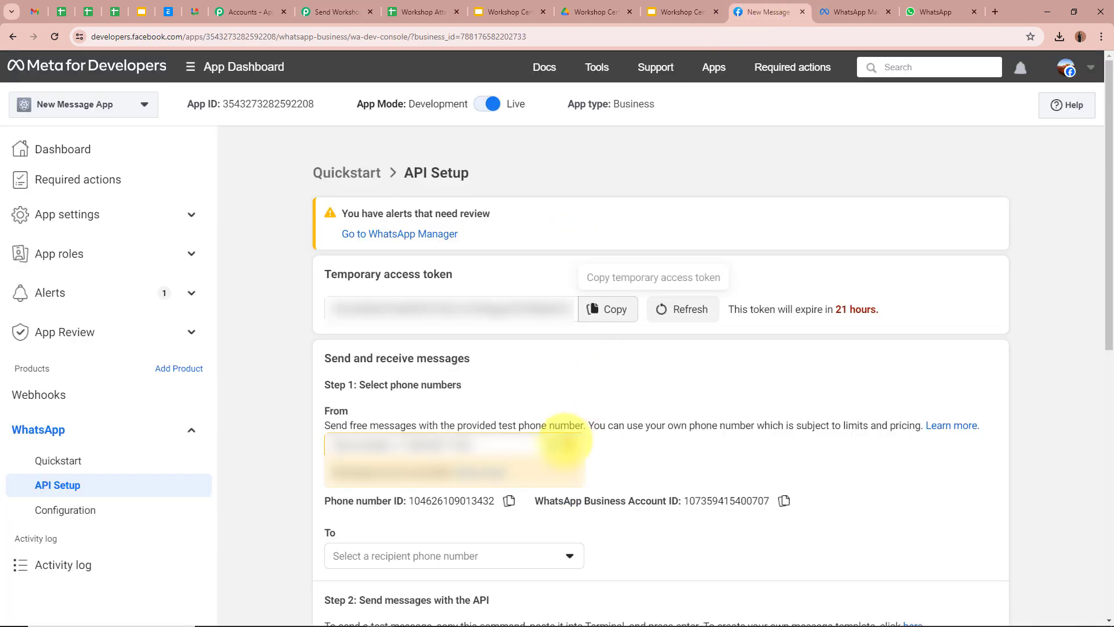
pyautogui.click(509, 500)
pyautogui.click(336, 12)
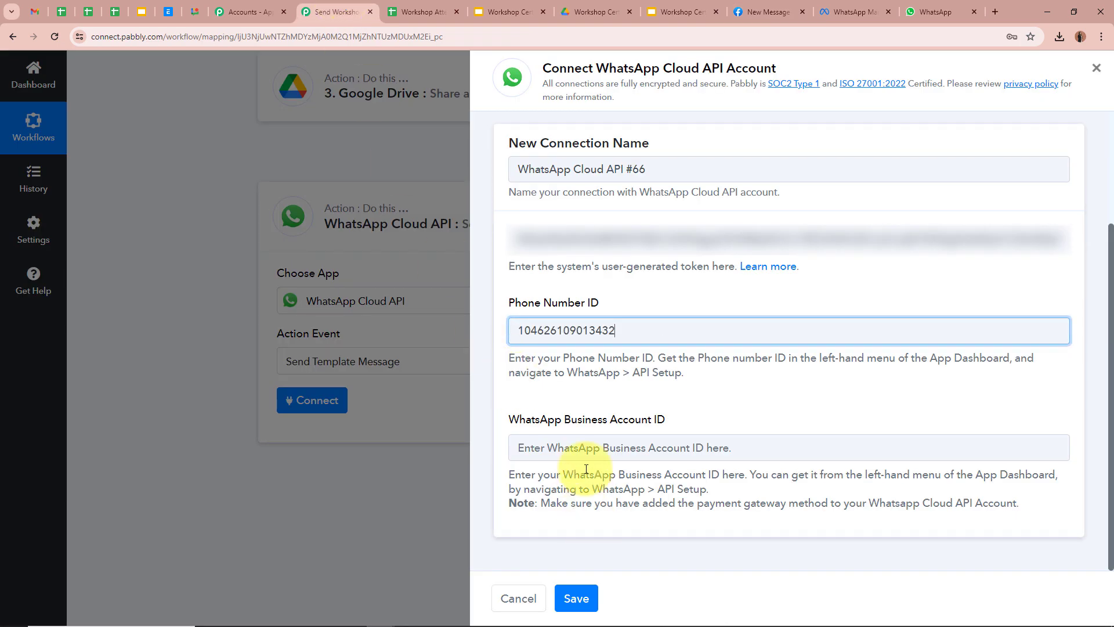
pyautogui.click(581, 447)
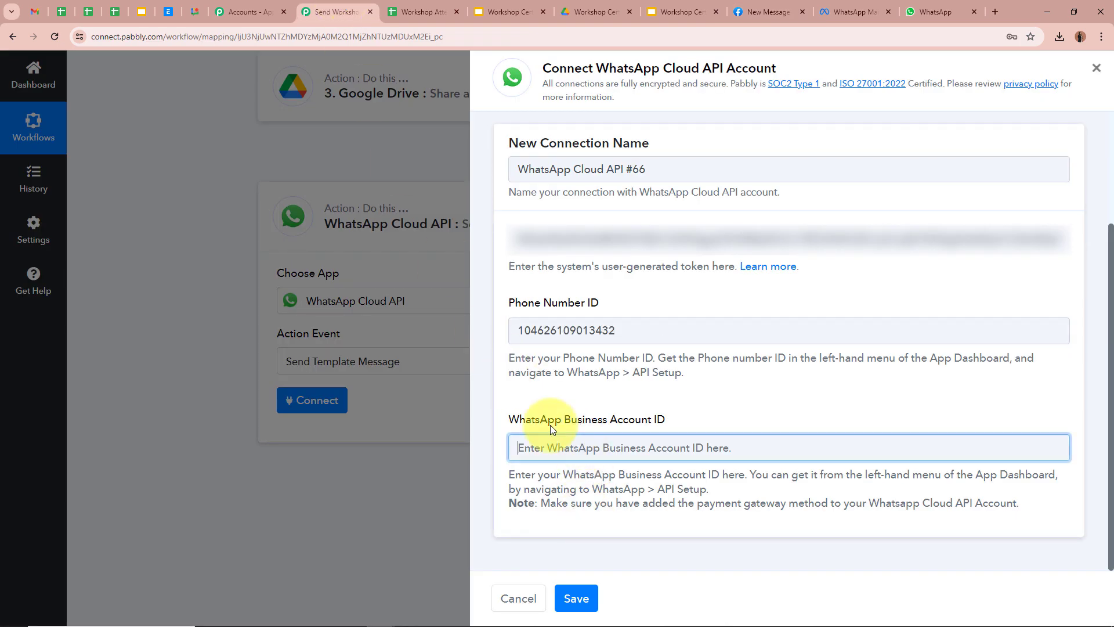
pyautogui.click(764, 12)
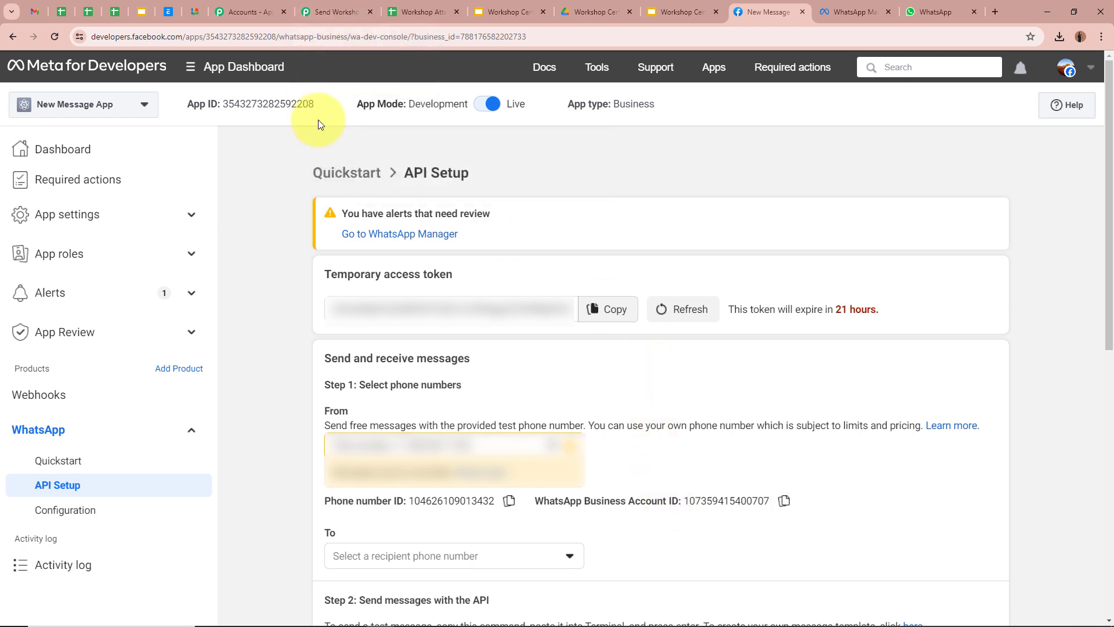
pyautogui.click(322, 12)
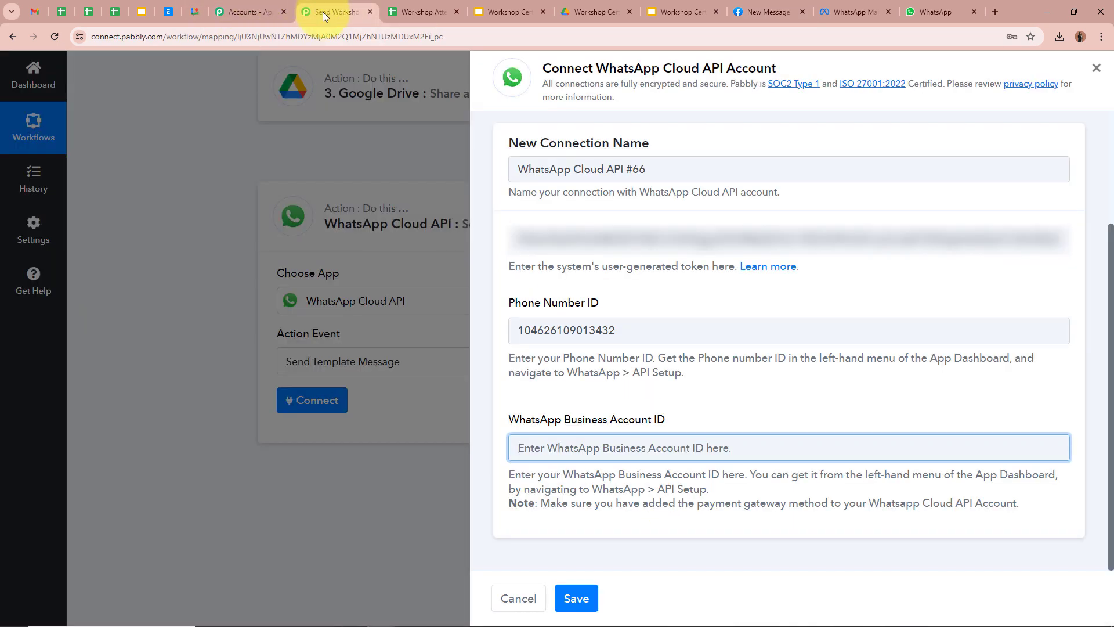
pyautogui.hotkey('ctrl', 'v')
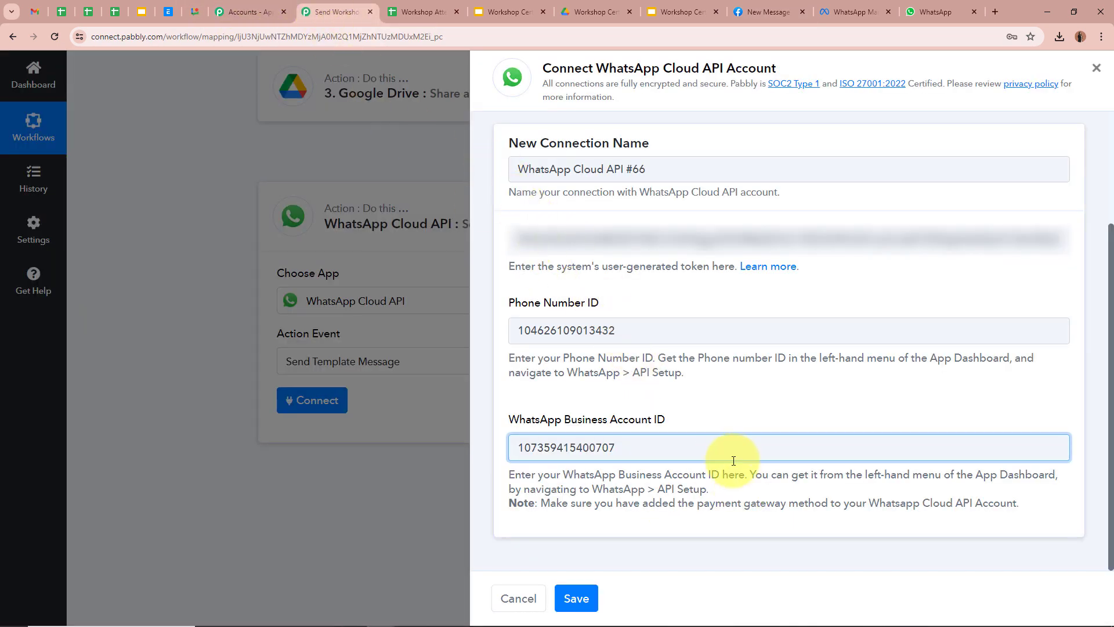
# Step: Save the WhatsApp Cloud API connection so the workshop_certificate template fields load
pyautogui.click(576, 599)
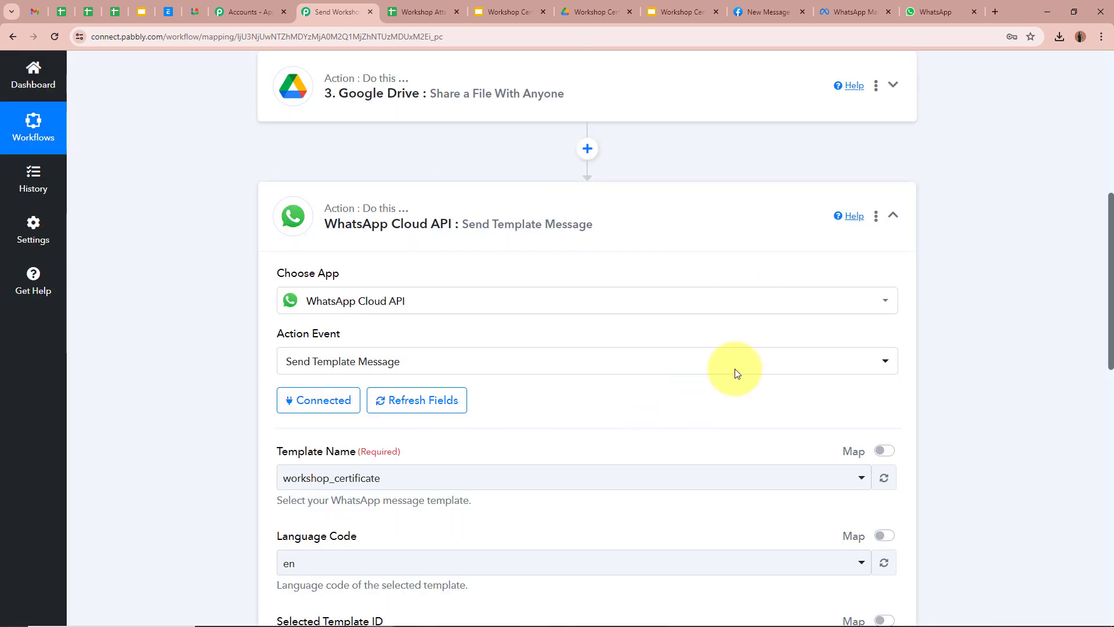
pyautogui.scroll(-1, 174, 336)
pyautogui.scroll(-3, 174, 336)
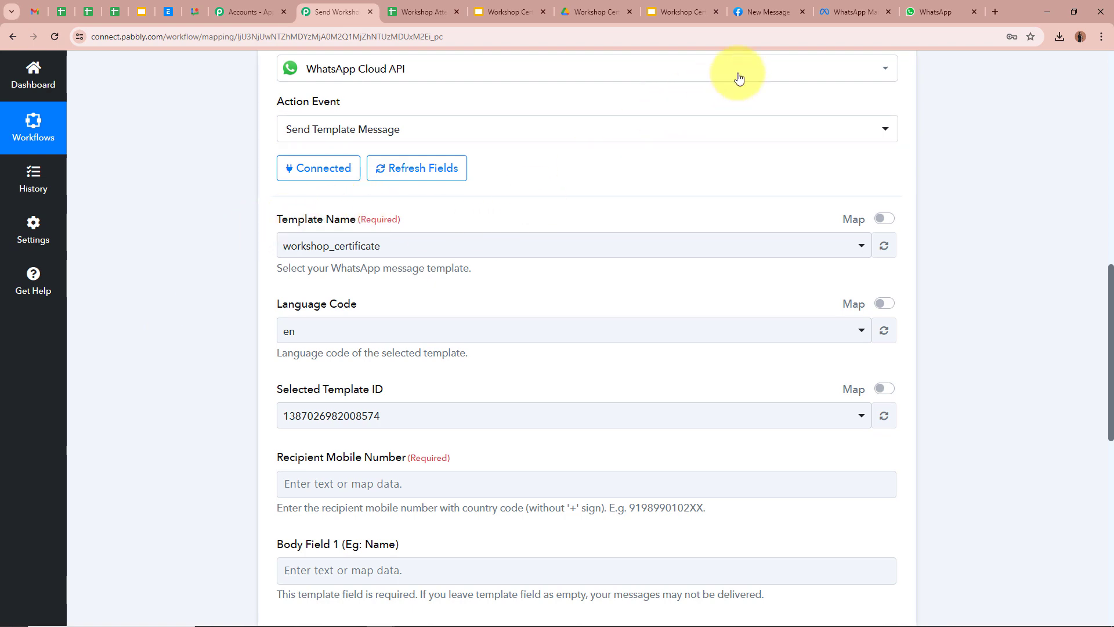
pyautogui.click(855, 12)
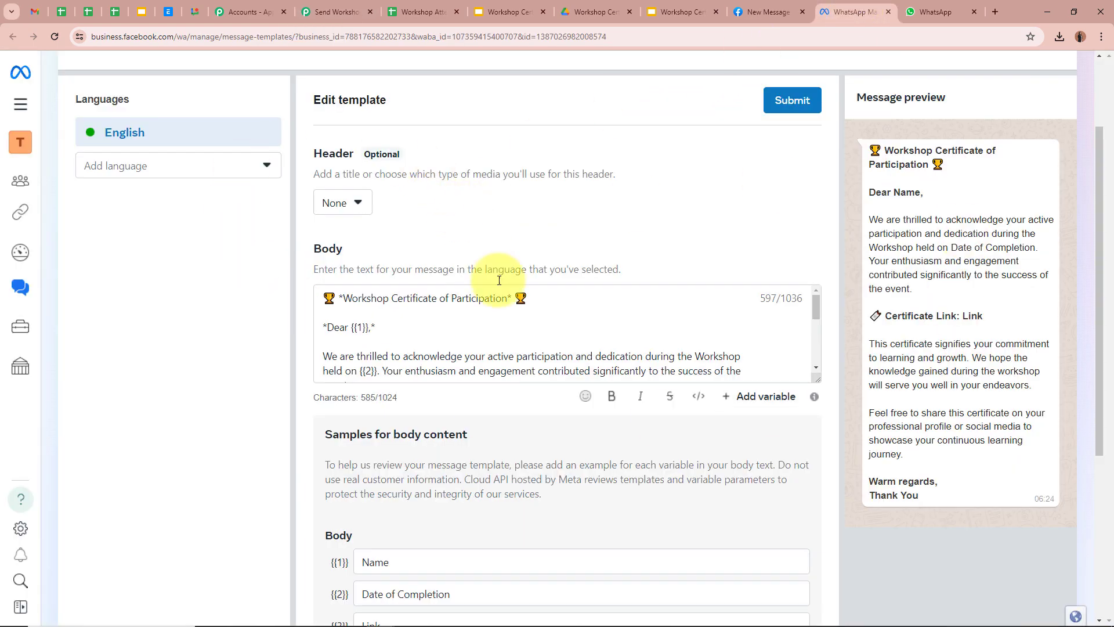
# Step: Read through the workshop_certificate body and its {{1}}, {{2}}, {{3}} variables, then return to Pabbly
pyautogui.scroll(2, 441, 430)
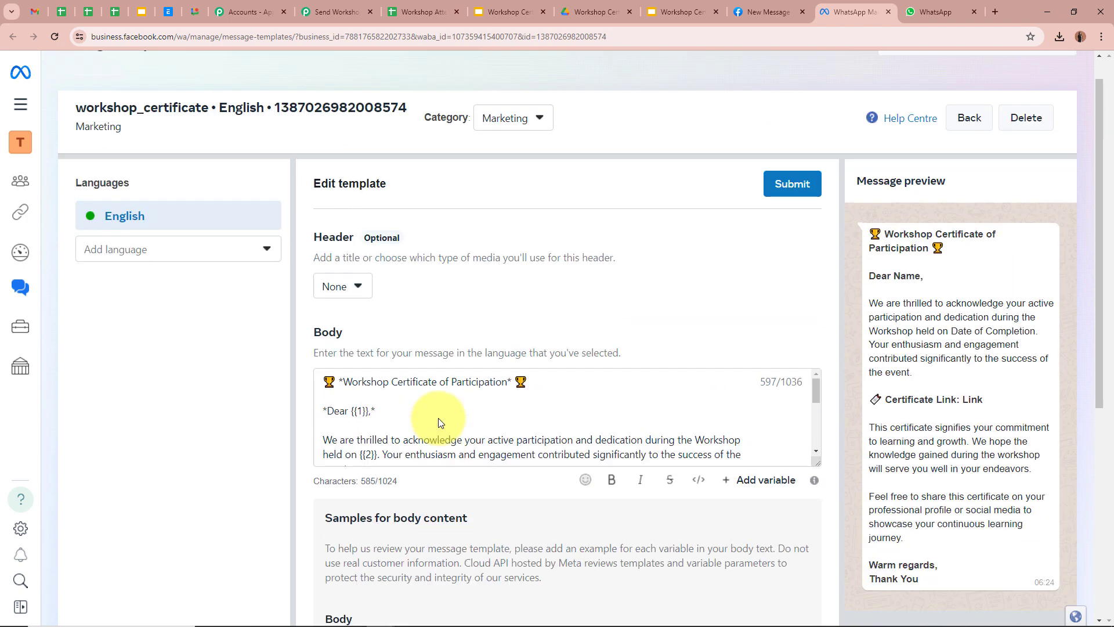
pyautogui.scroll(1, 437, 418)
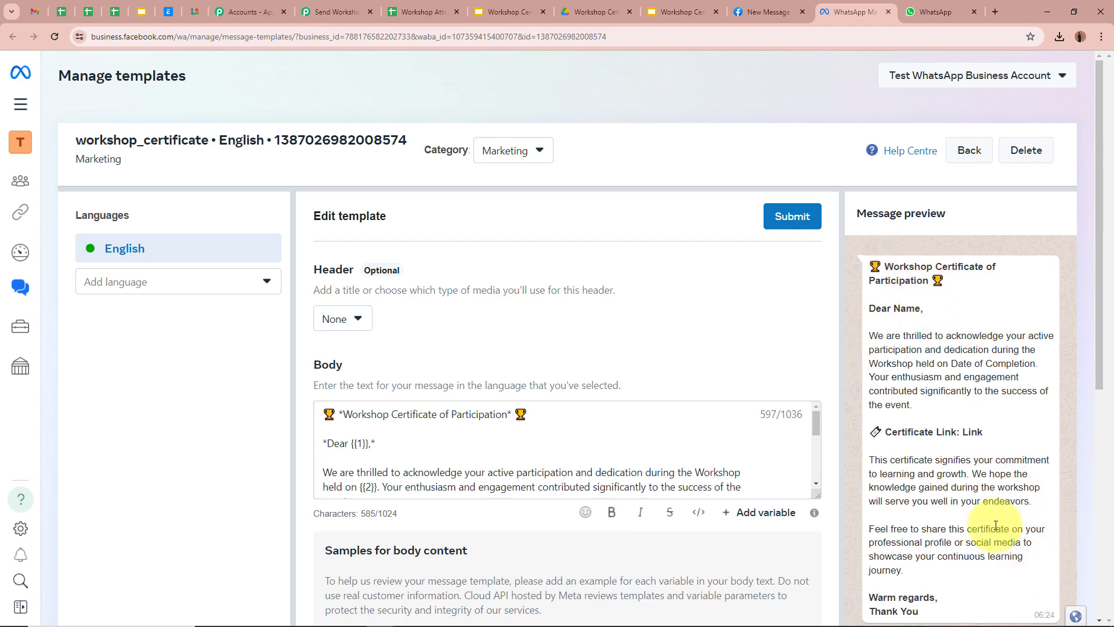
pyautogui.scroll(-1, 996, 526)
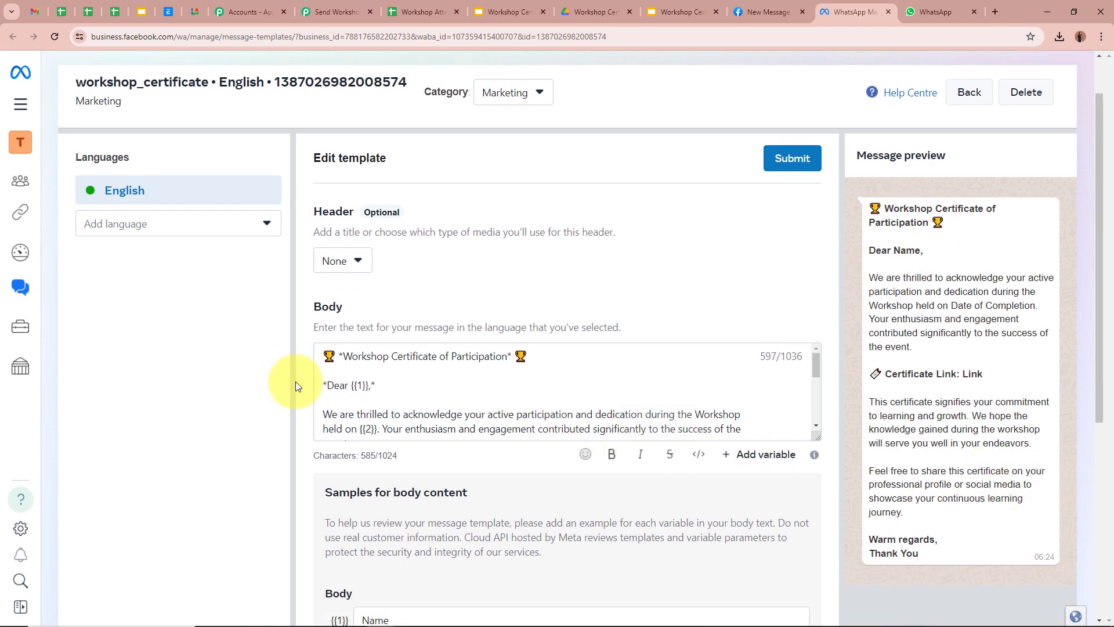
pyautogui.scroll(-1, 386, 385)
pyautogui.scroll(1, 383, 384)
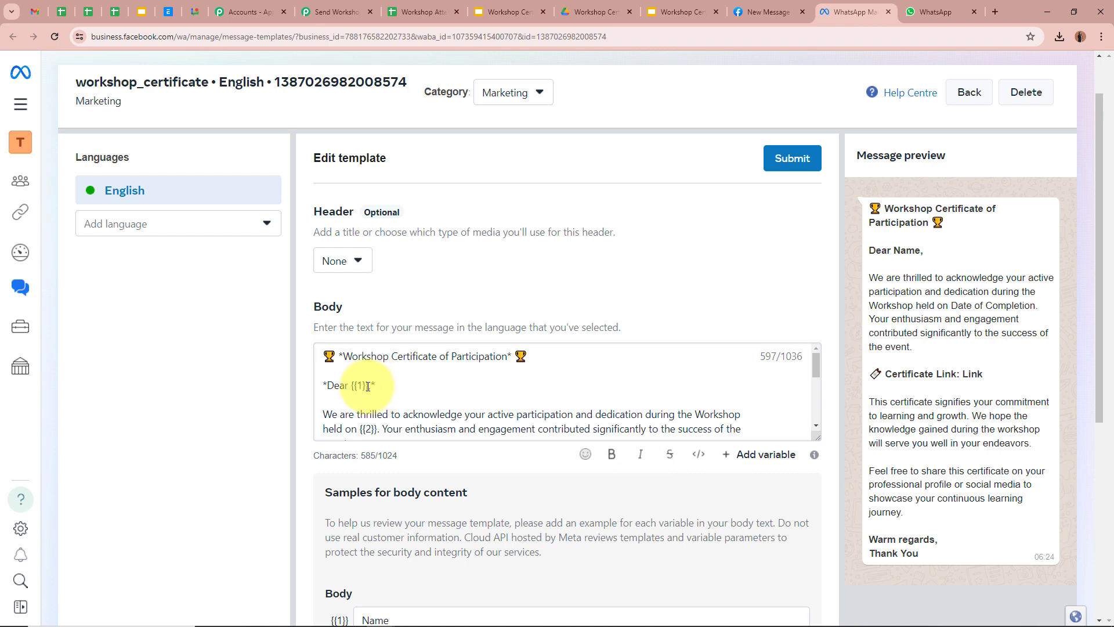
pyautogui.scroll(-1, 371, 387)
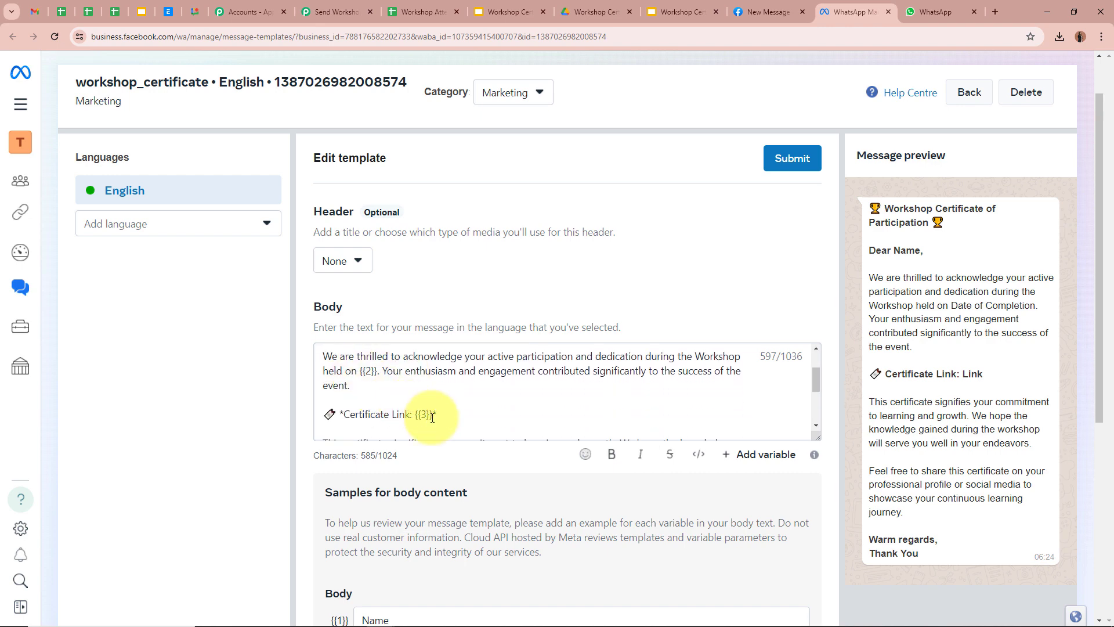
pyautogui.scroll(-1, 406, 406)
pyautogui.scroll(2, 460, 383)
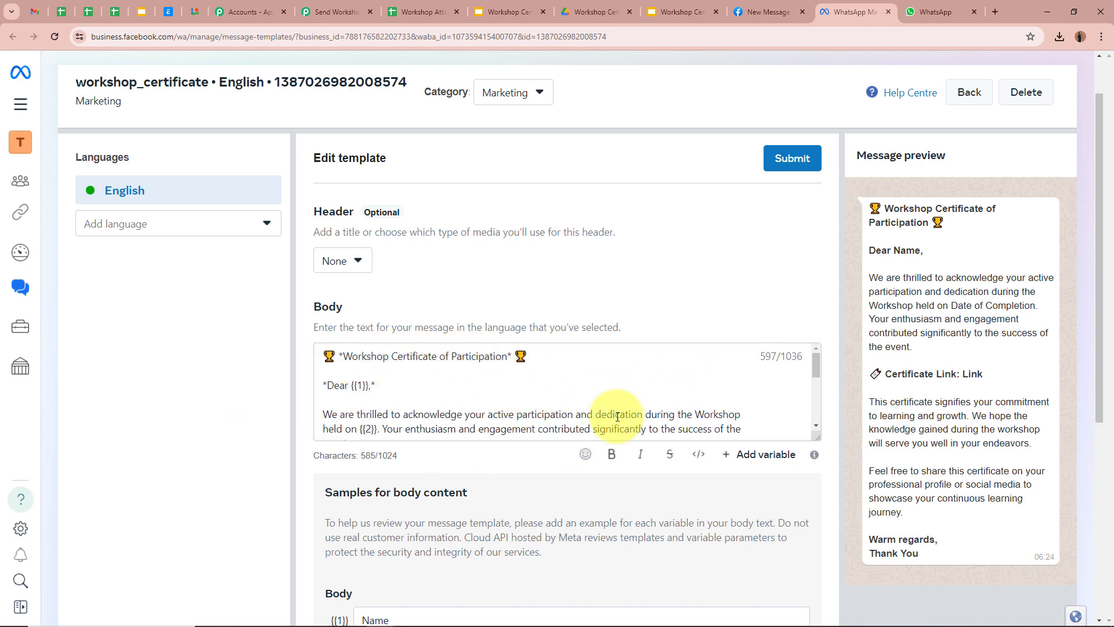
pyautogui.scroll(-1, 626, 400)
pyautogui.scroll(-2, 626, 401)
pyautogui.scroll(3, 634, 402)
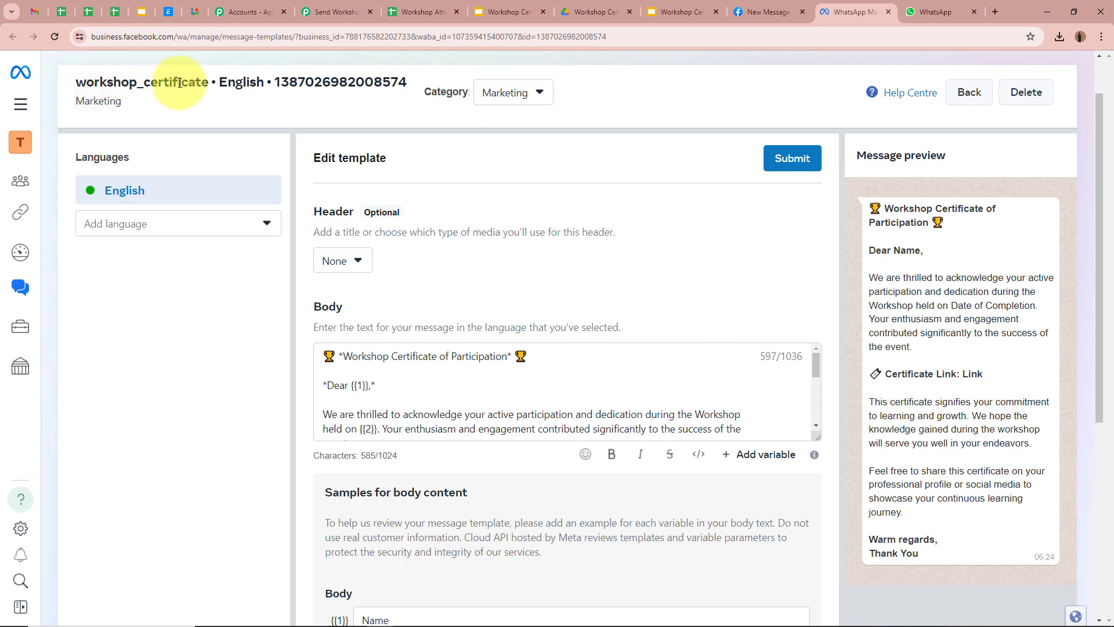
pyautogui.click(335, 13)
pyautogui.click(427, 245)
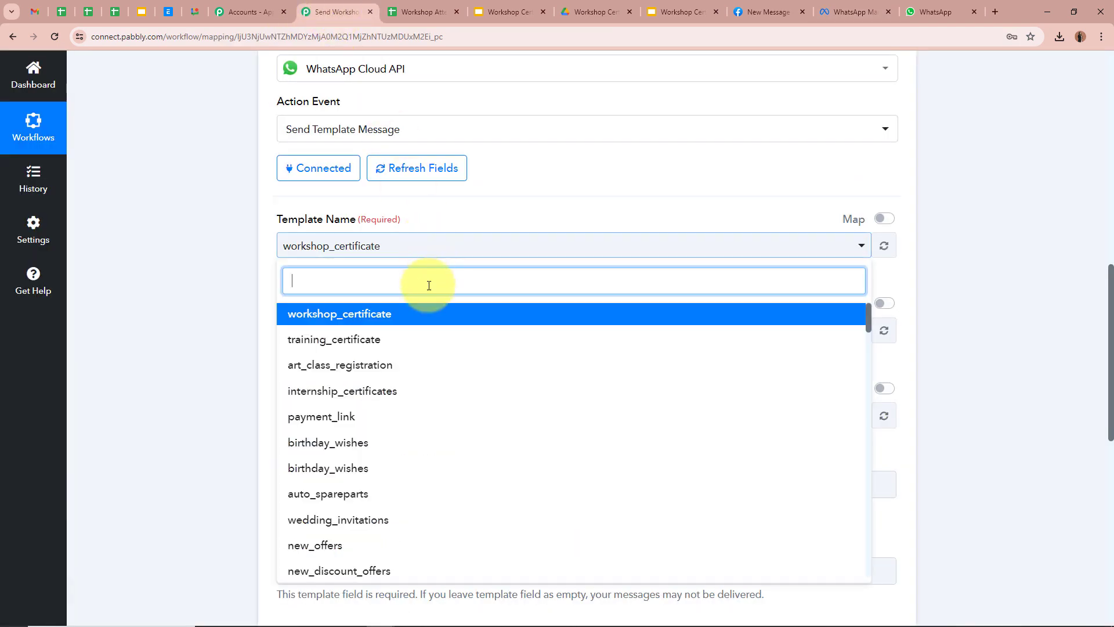
pyautogui.click(408, 304)
pyautogui.scroll(-2, 242, 244)
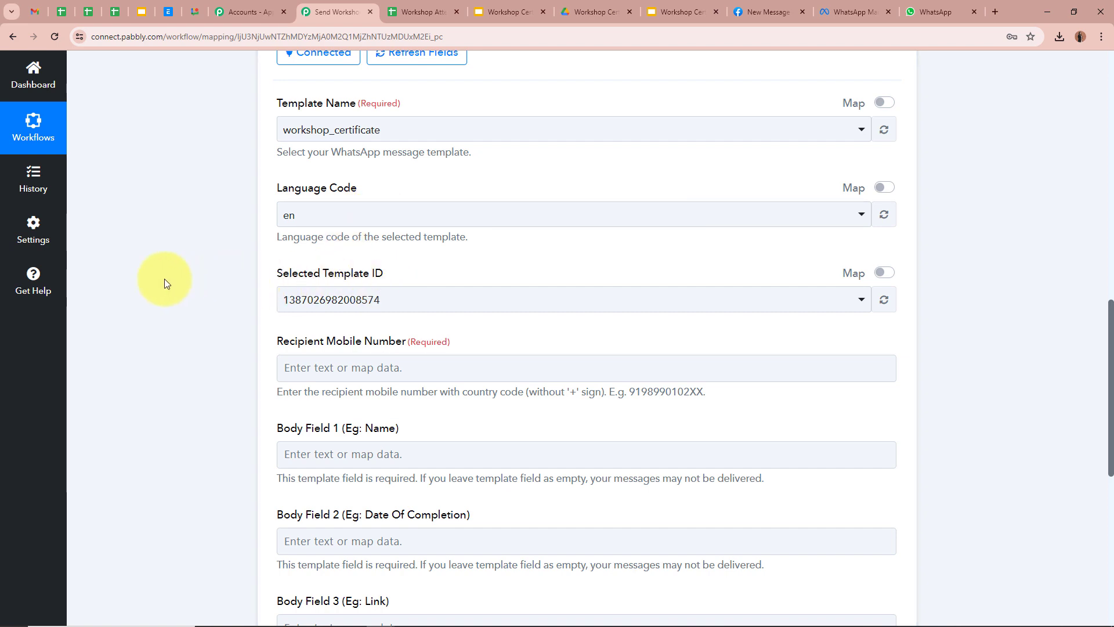
pyautogui.scroll(-2, 165, 281)
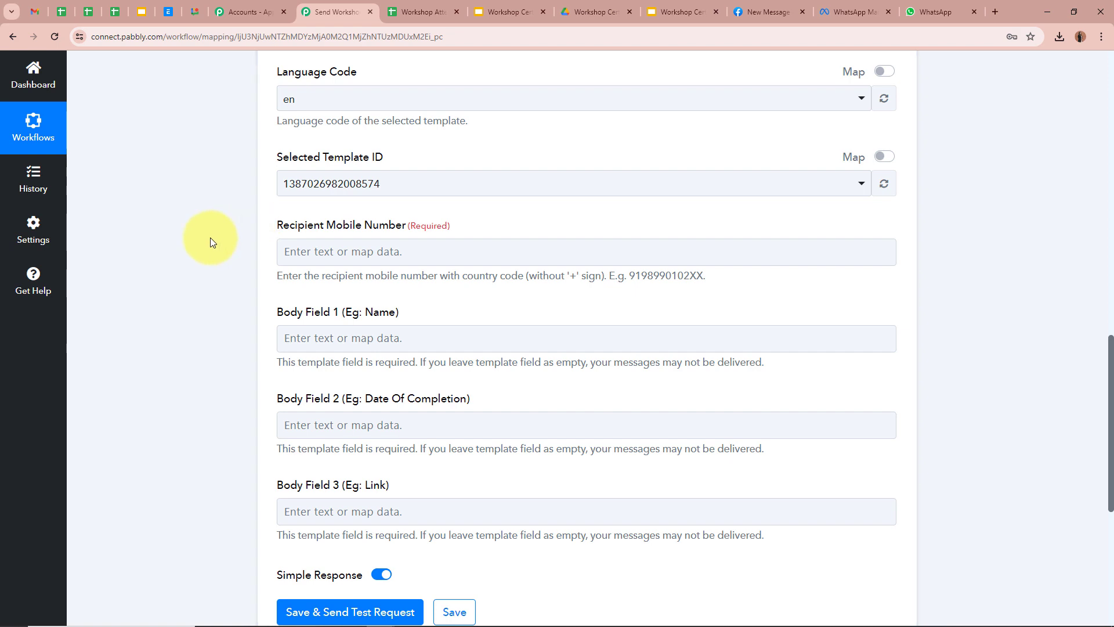
pyautogui.click(427, 12)
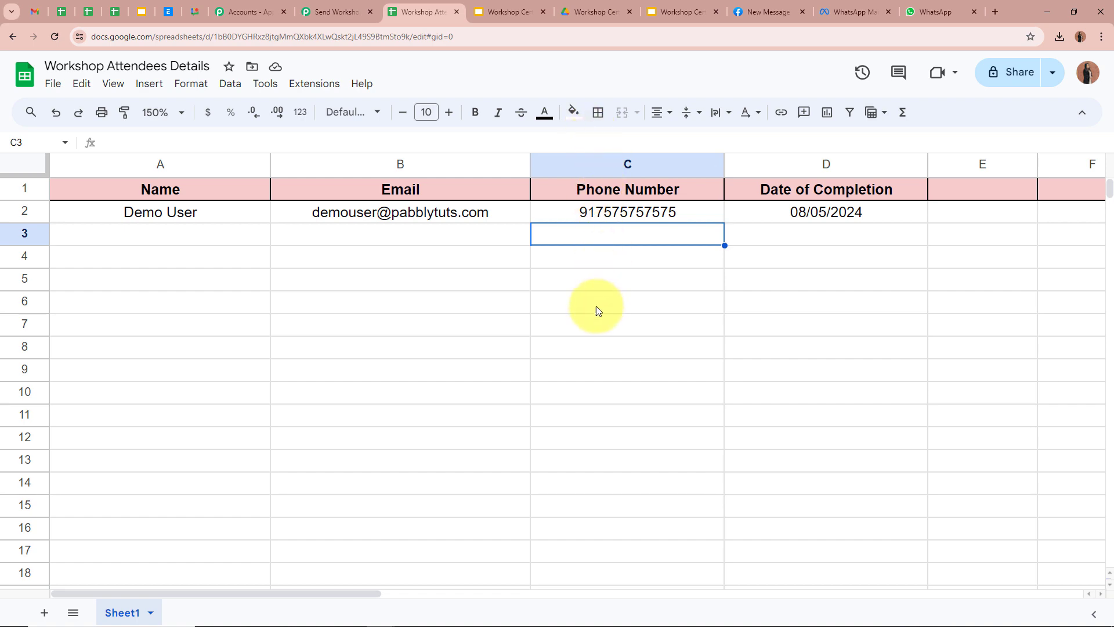
pyautogui.click(310, 7)
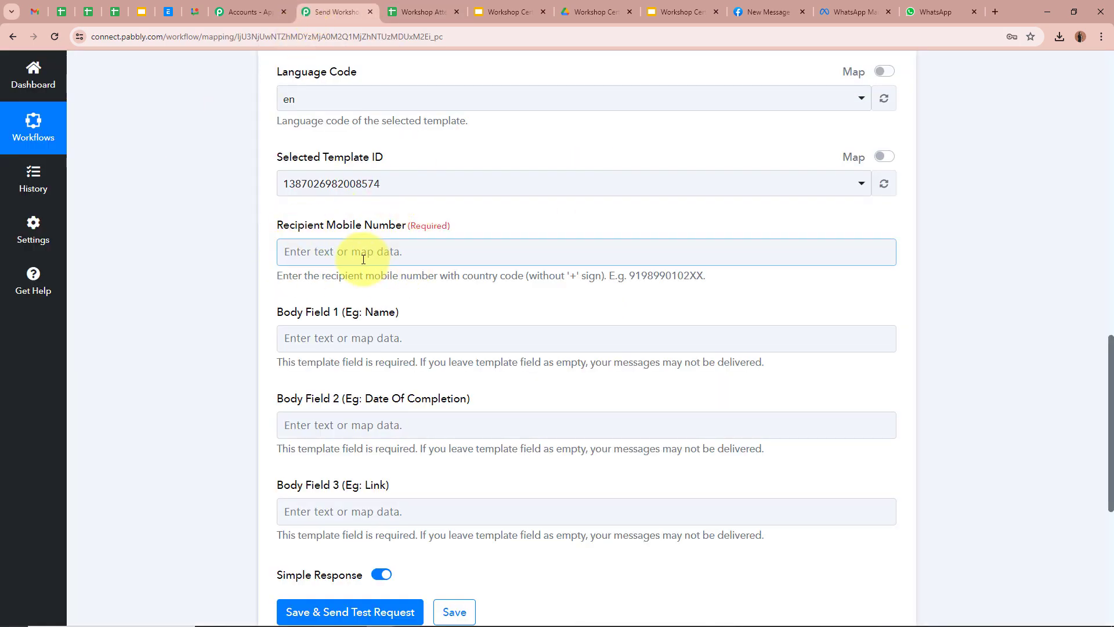
# Step: Map the sheet's Phone Number into Recipient Mobile Number
pyautogui.click(374, 260)
pyautogui.click(682, 361)
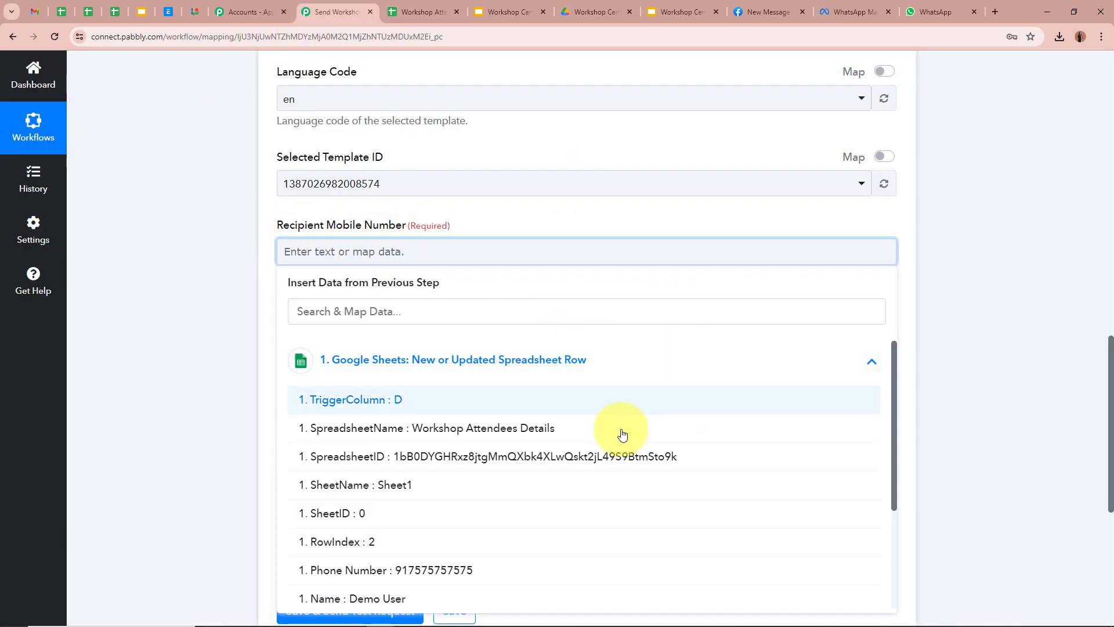
pyautogui.click(529, 574)
pyautogui.click(149, 275)
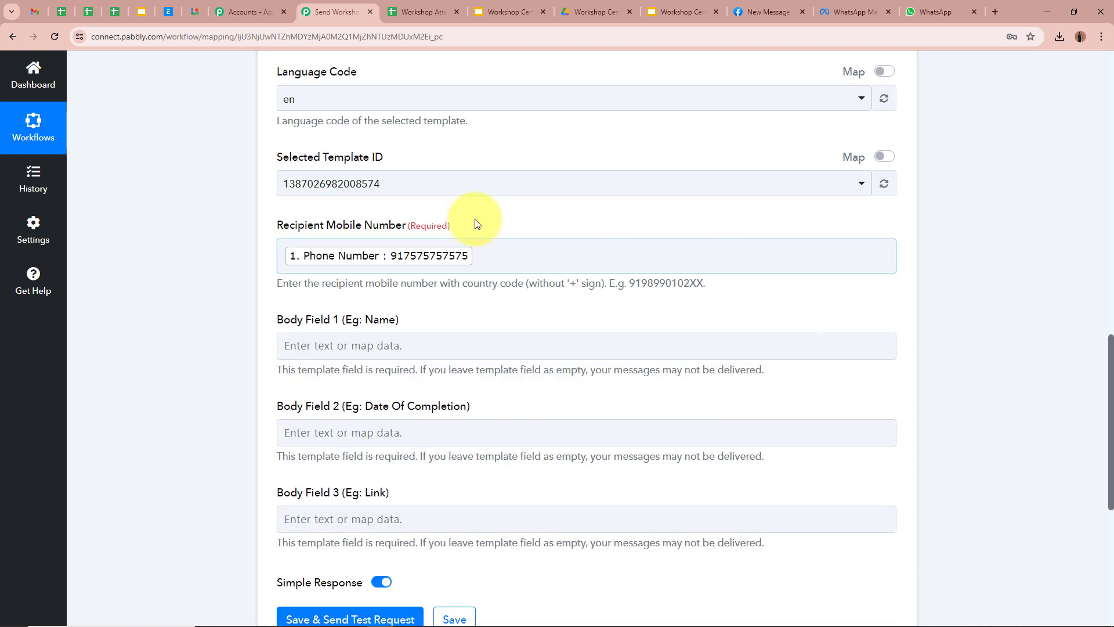
pyautogui.click(580, 260)
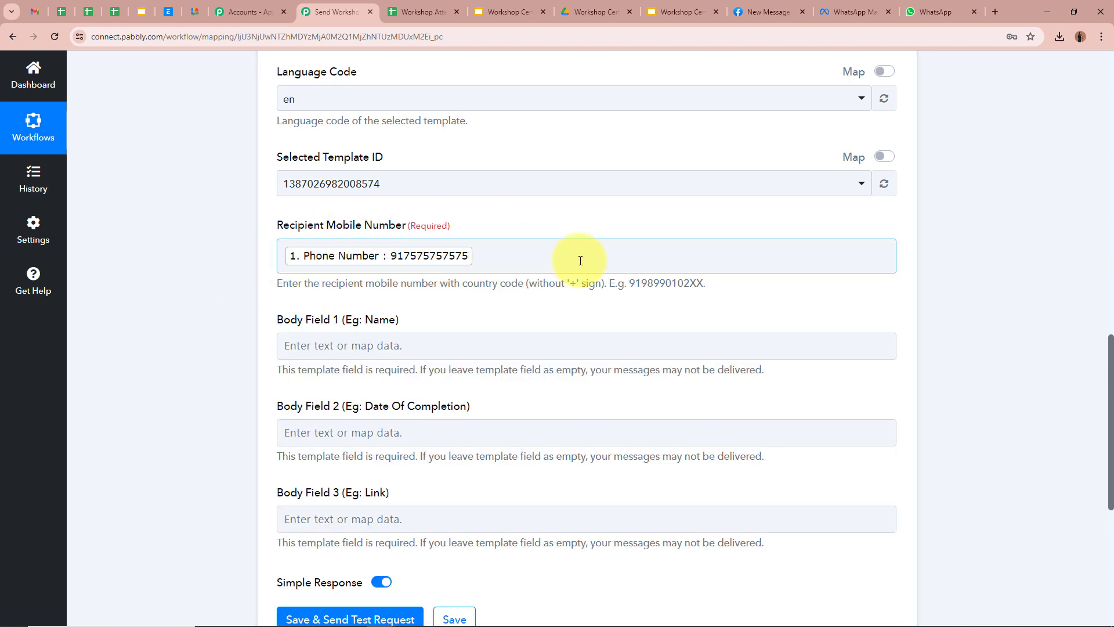
pyautogui.click(210, 287)
pyautogui.scroll(-2, 197, 283)
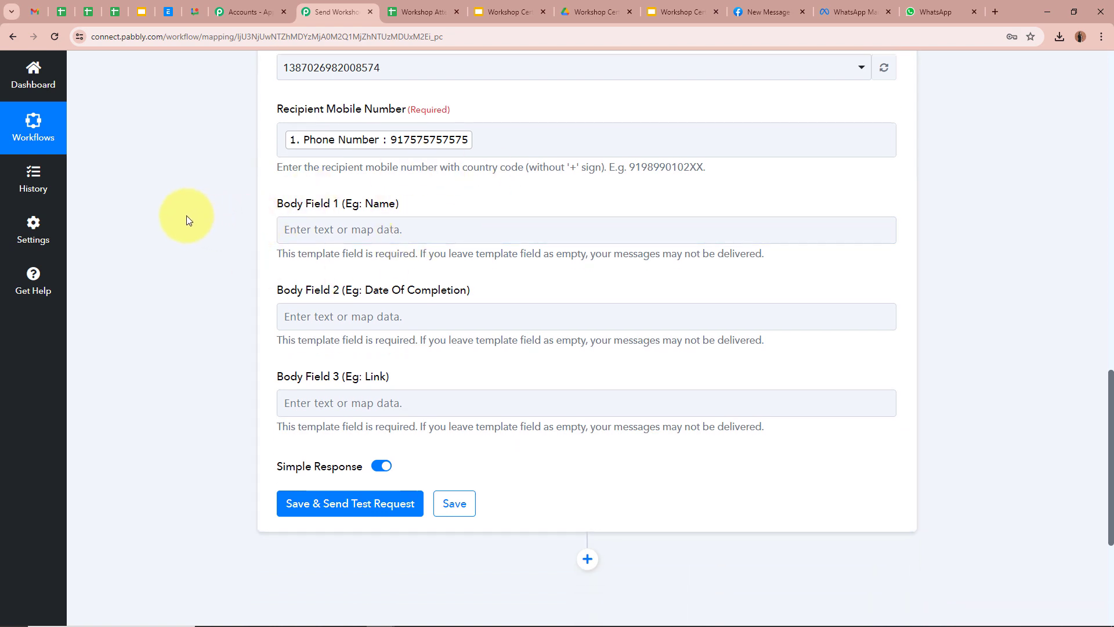
pyautogui.click(306, 144)
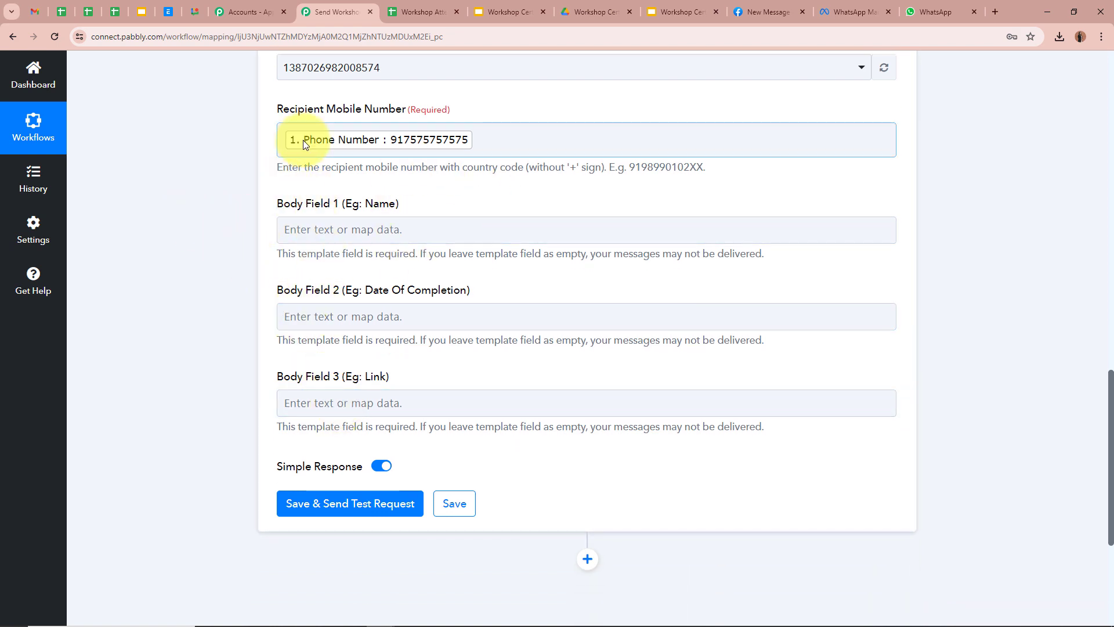
# Step: Map Name into Body Field 1 and Date Of Completion into Body Field 2
pyautogui.click(857, 11)
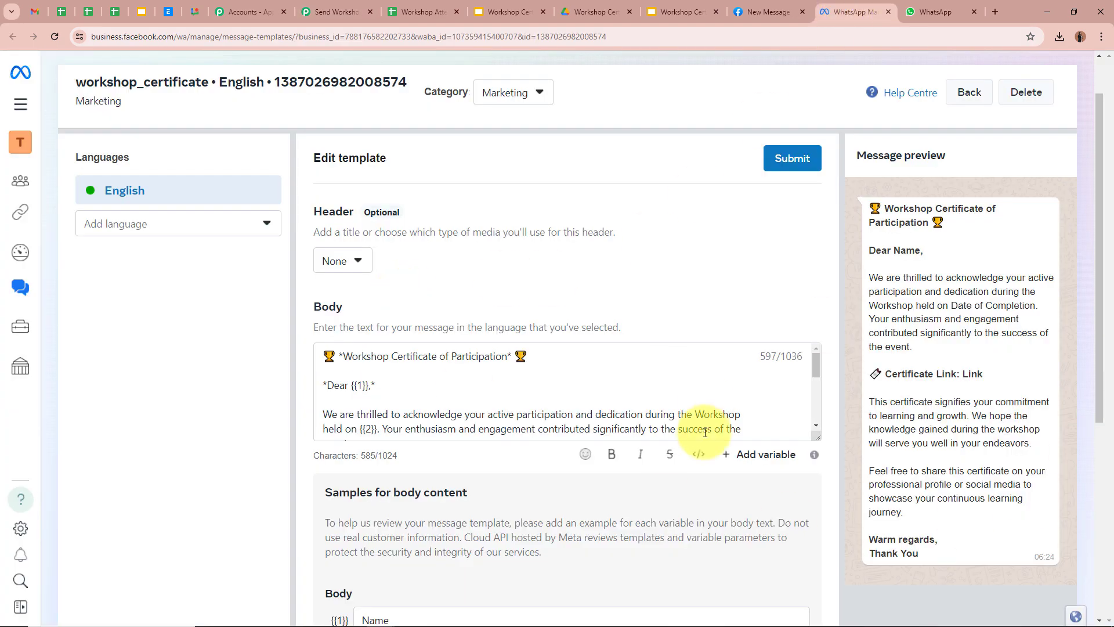
pyautogui.click(337, 11)
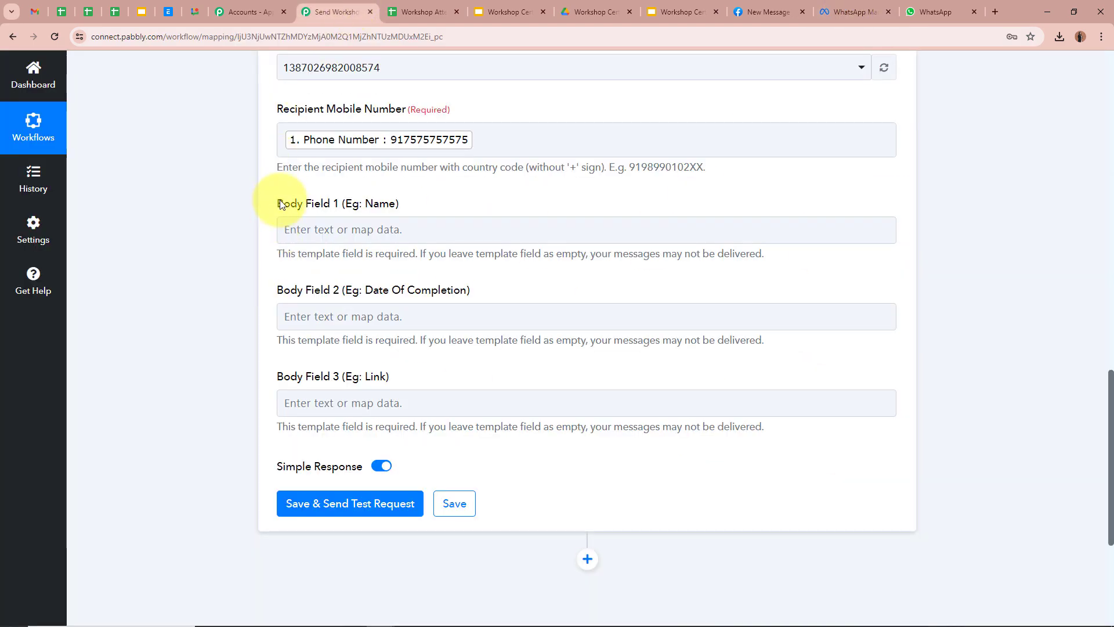
pyautogui.click(410, 229)
pyautogui.click(723, 341)
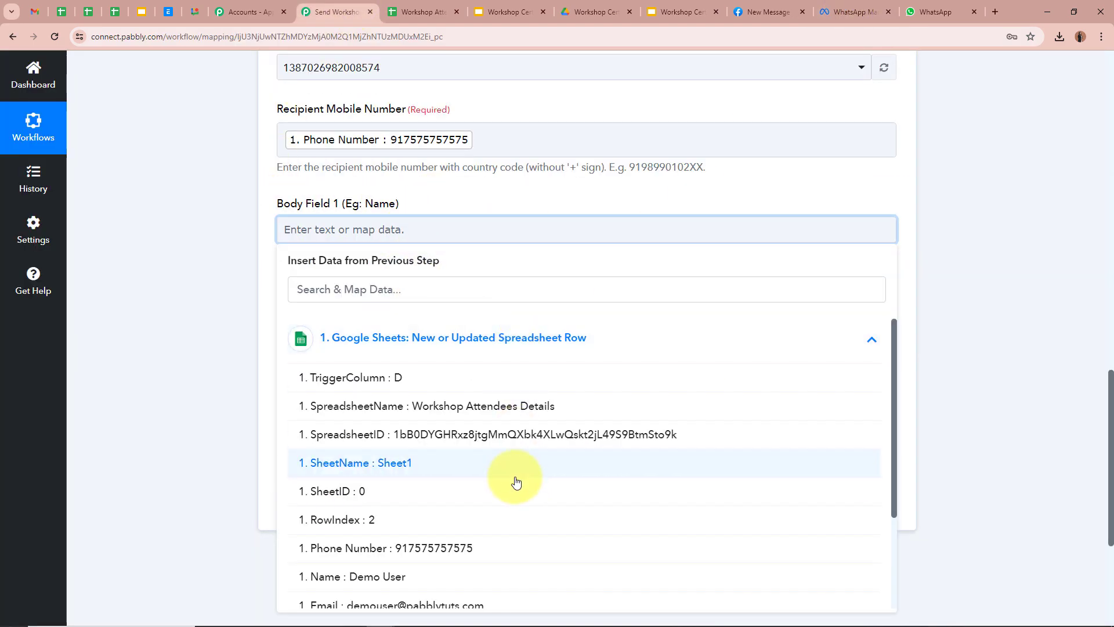
pyautogui.scroll(-2, 511, 481)
pyautogui.click(360, 392)
pyautogui.click(178, 322)
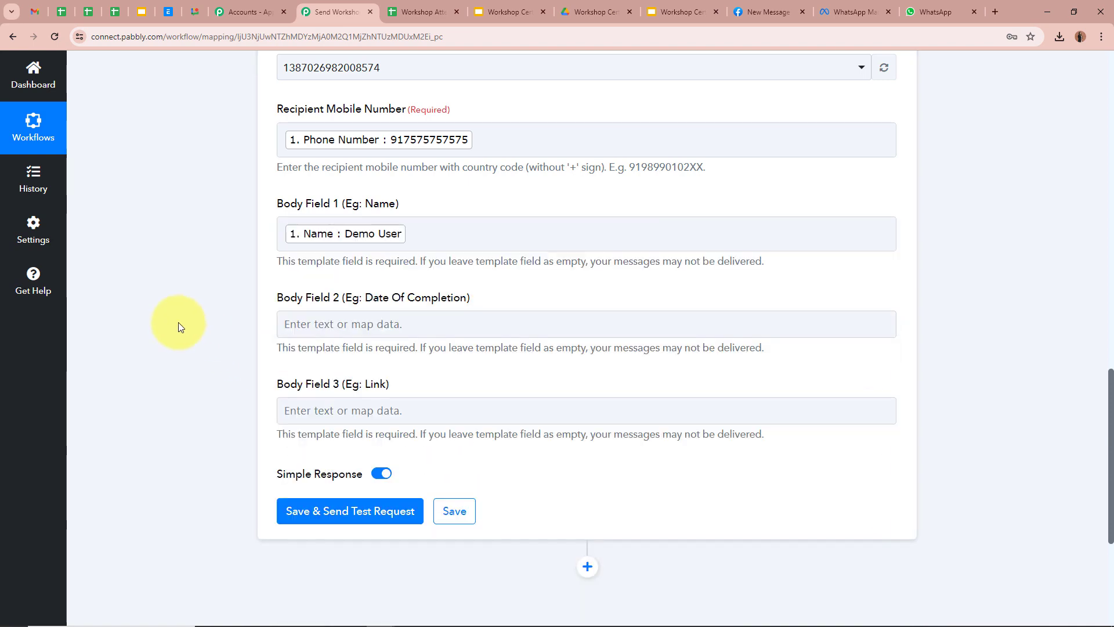
pyautogui.scroll(-2, 178, 322)
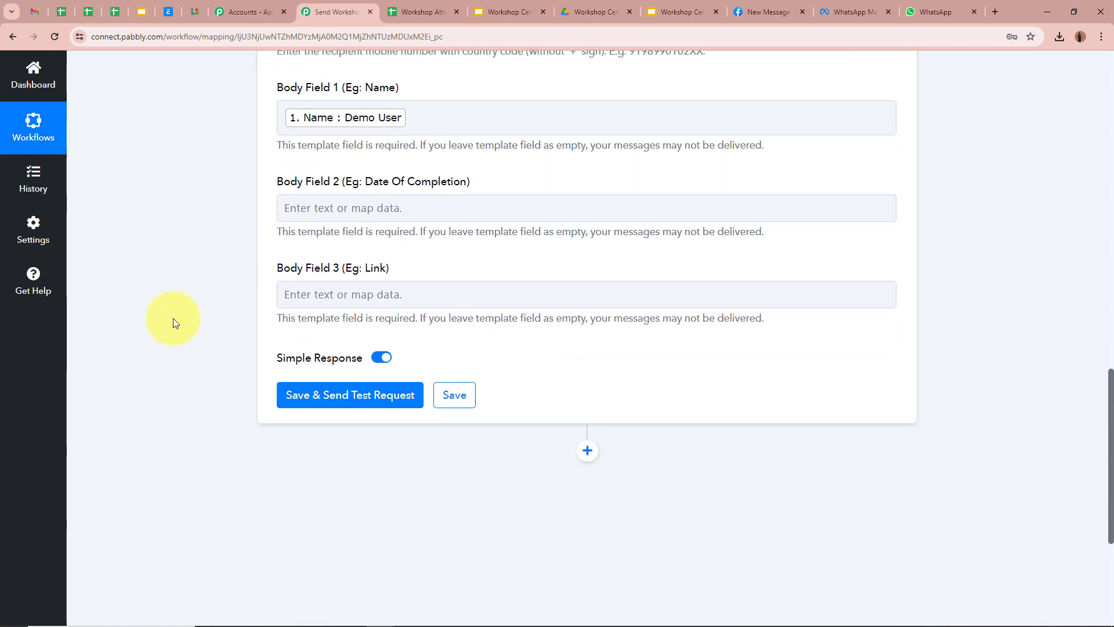
pyautogui.click(359, 213)
pyautogui.click(621, 314)
pyautogui.scroll(-1, 548, 539)
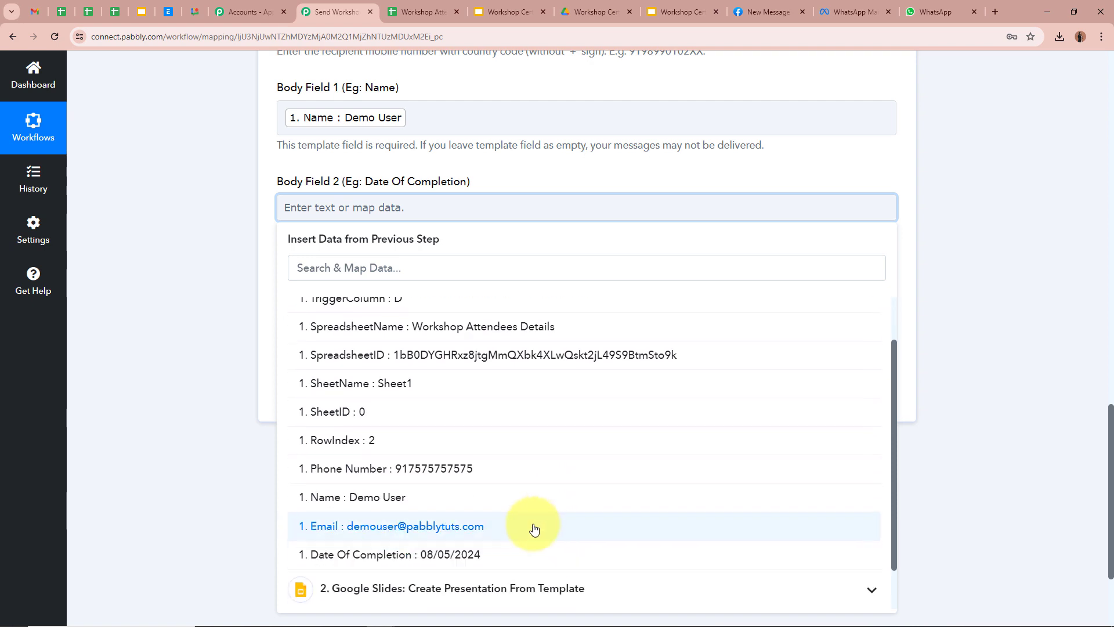
pyautogui.click(510, 554)
pyautogui.click(176, 284)
# Step: Map the Google Drive step's ExportLinks Application/pdf link into Body Field 3
pyautogui.scroll(-2, 176, 284)
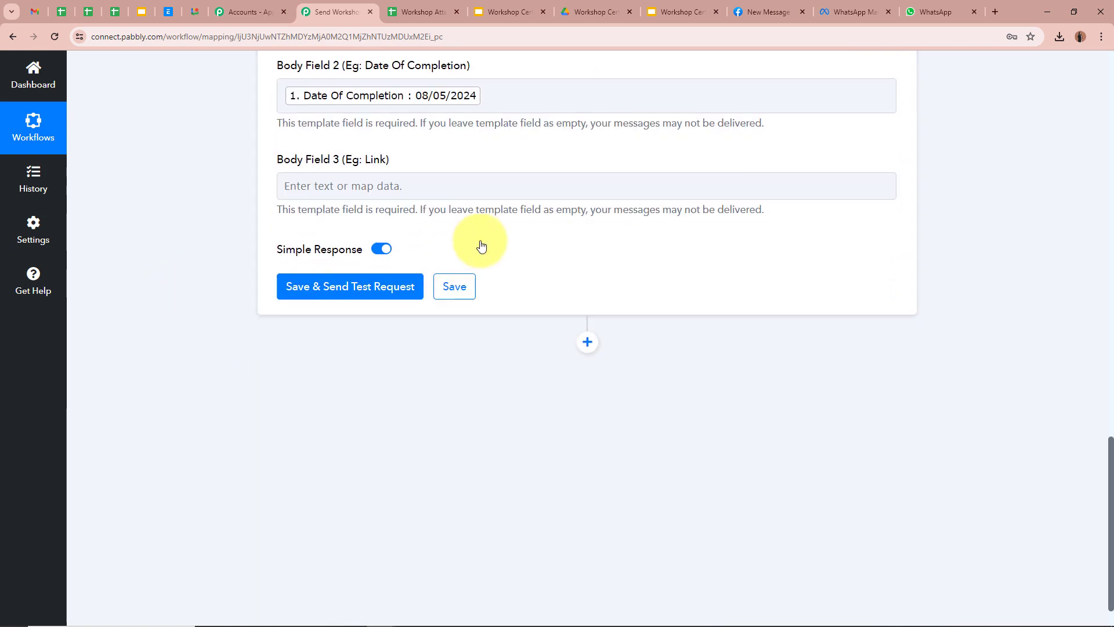
pyautogui.click(425, 184)
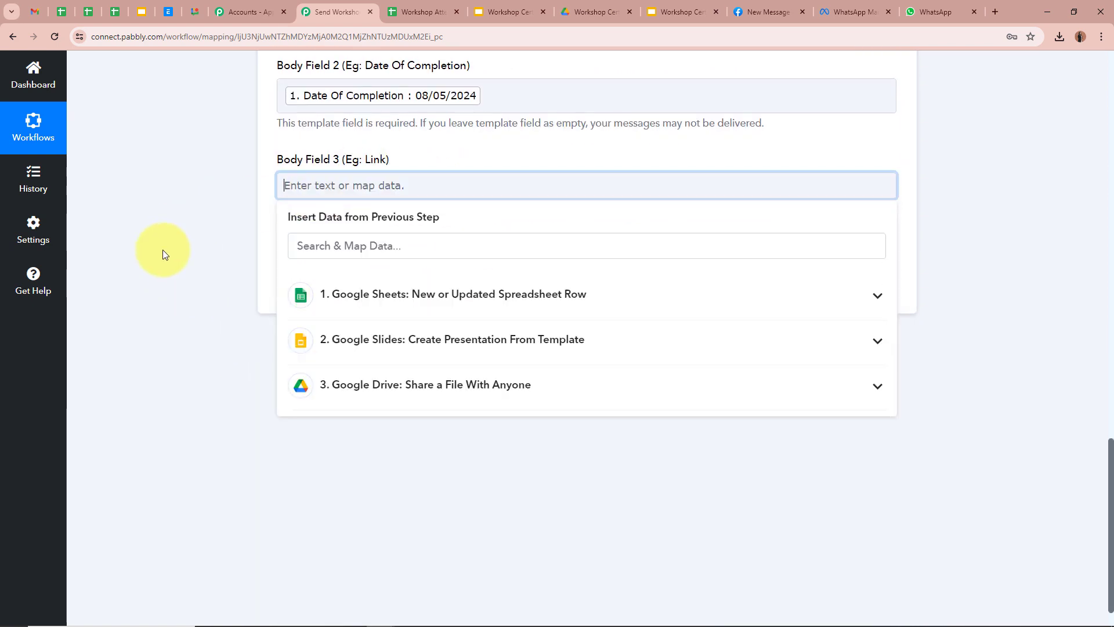
pyautogui.click(522, 399)
pyautogui.scroll(-3, 572, 524)
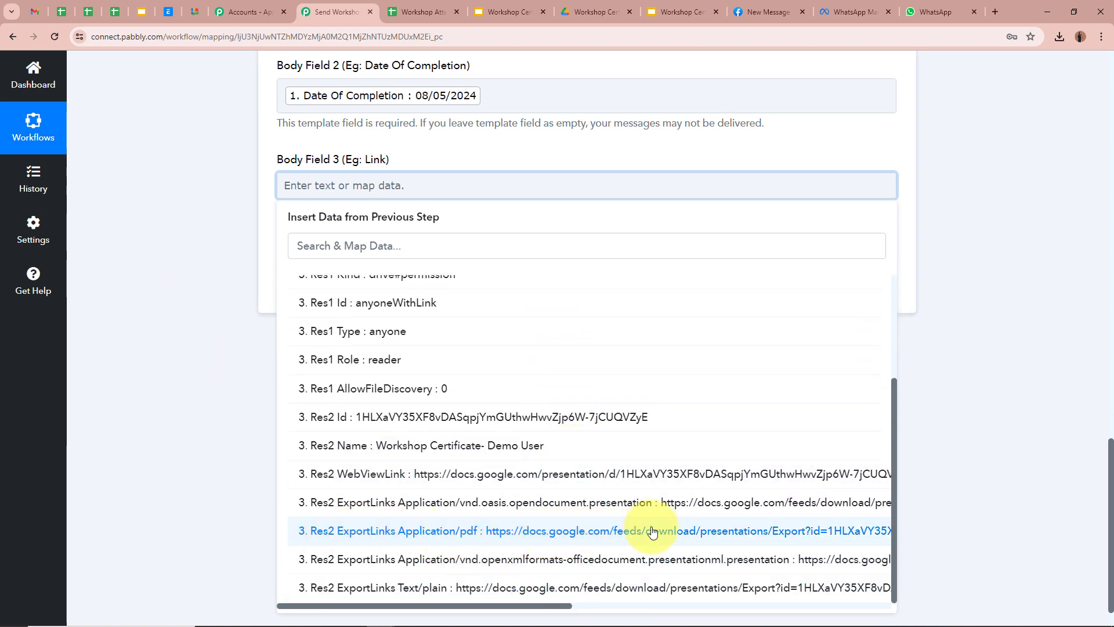
pyautogui.click(754, 529)
pyautogui.click(1049, 333)
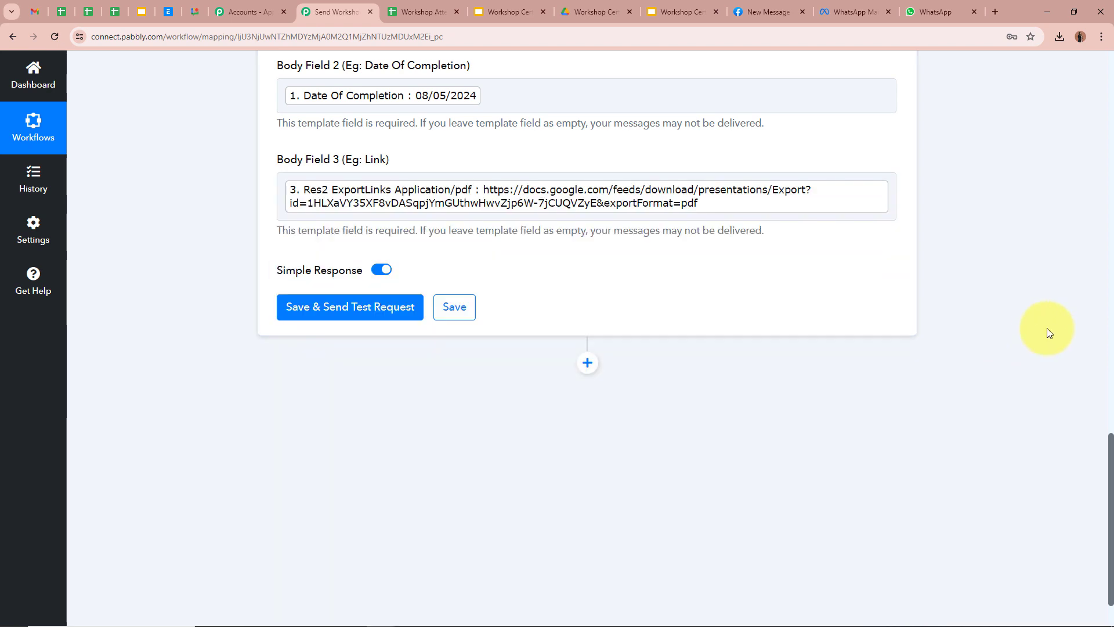
pyautogui.scroll(10, 691, 235)
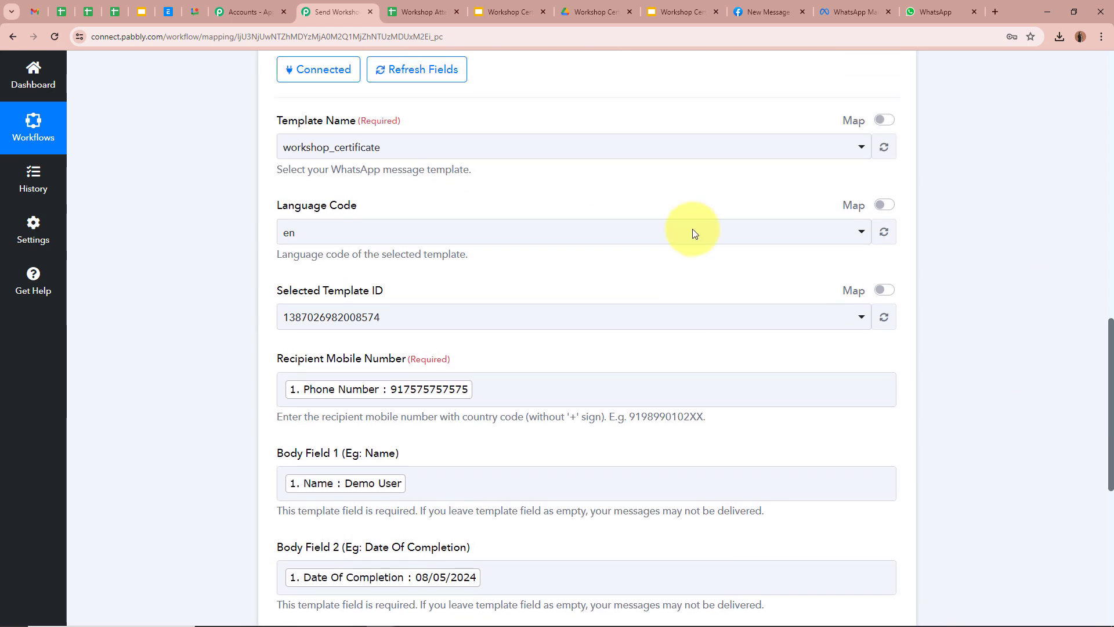
pyautogui.scroll(3, 489, 181)
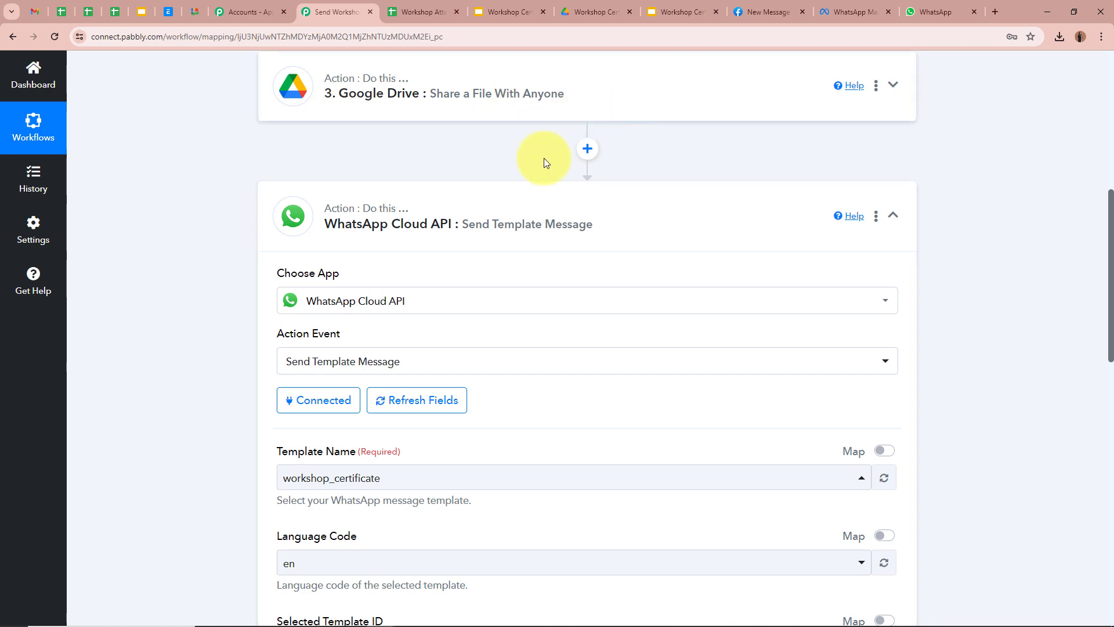
pyautogui.scroll(-6, 432, 217)
pyautogui.scroll(-8, 433, 217)
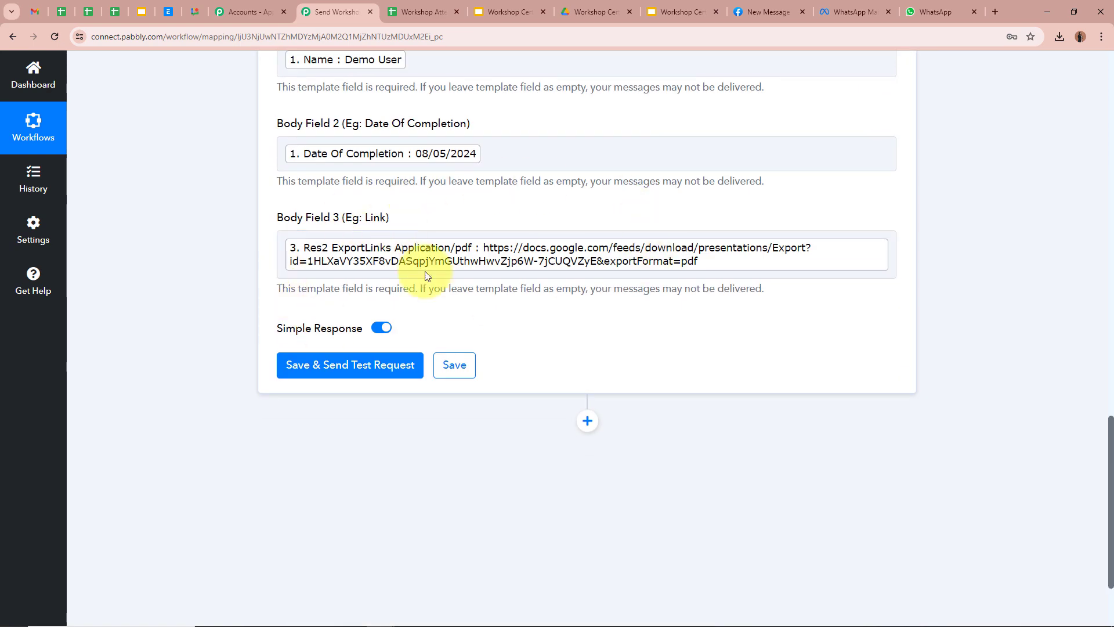
# Step: Delete the mapped Phone Number token from the Recipient Mobile Number field
pyautogui.scroll(6, 406, 320)
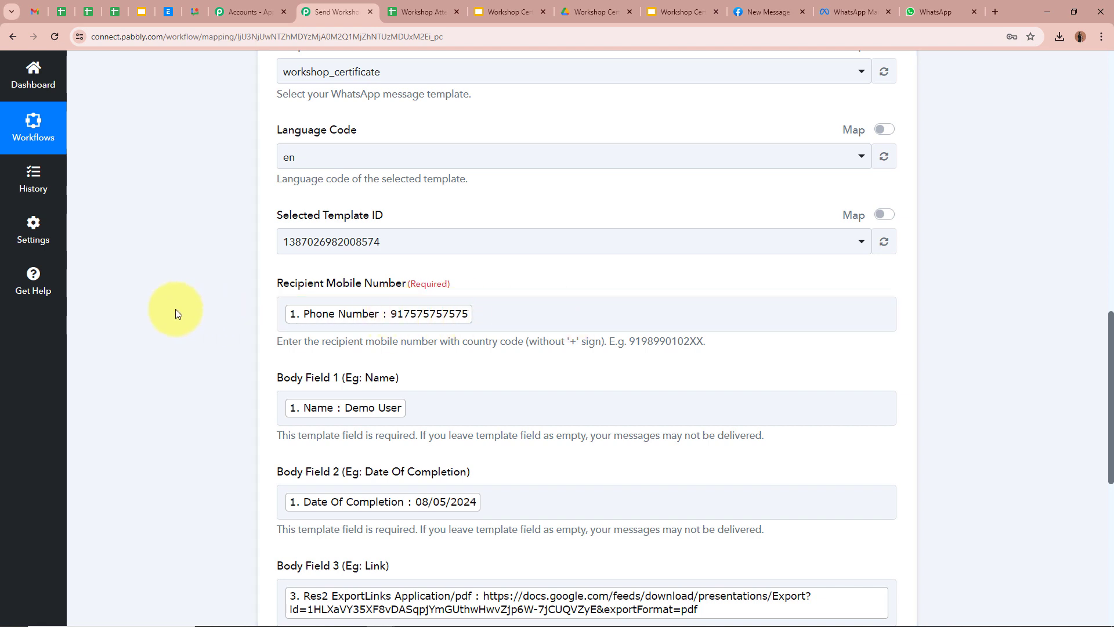
pyautogui.click(491, 313)
pyautogui.press('BackSpace')
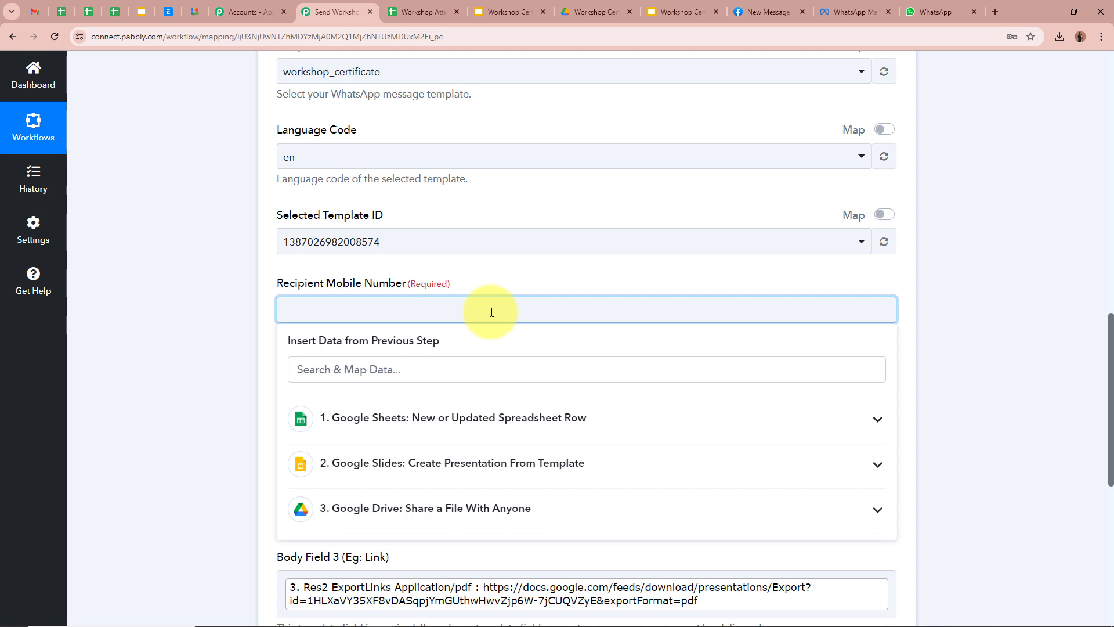
pyautogui.scroll(-5, 684, 497)
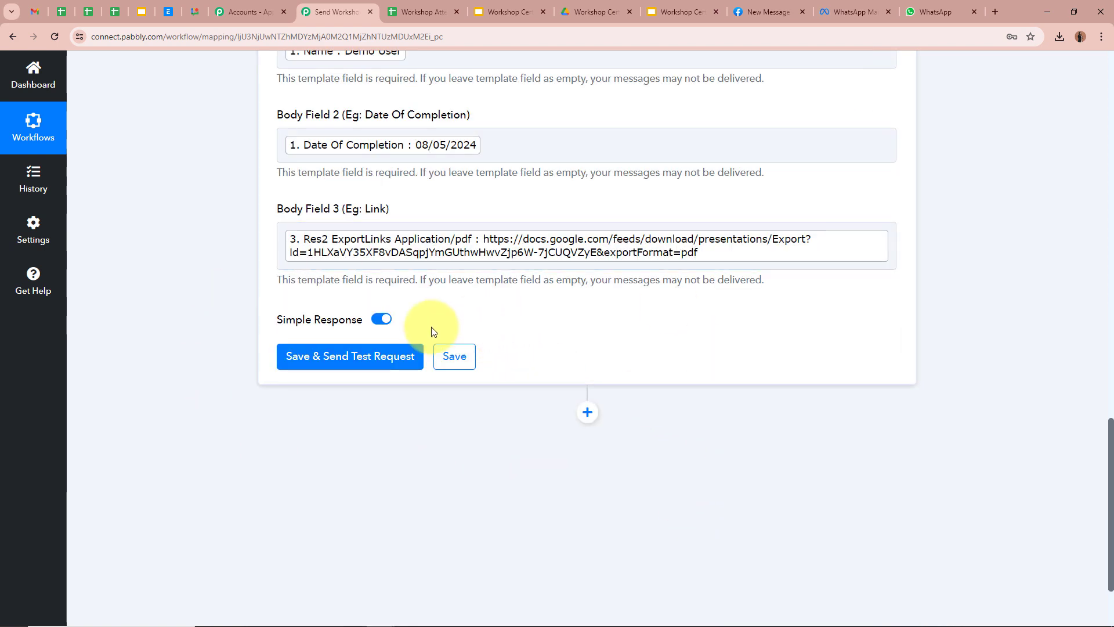
# Step: Save and send the WhatsApp test, confirming the message status reads accepted
pyautogui.click(359, 357)
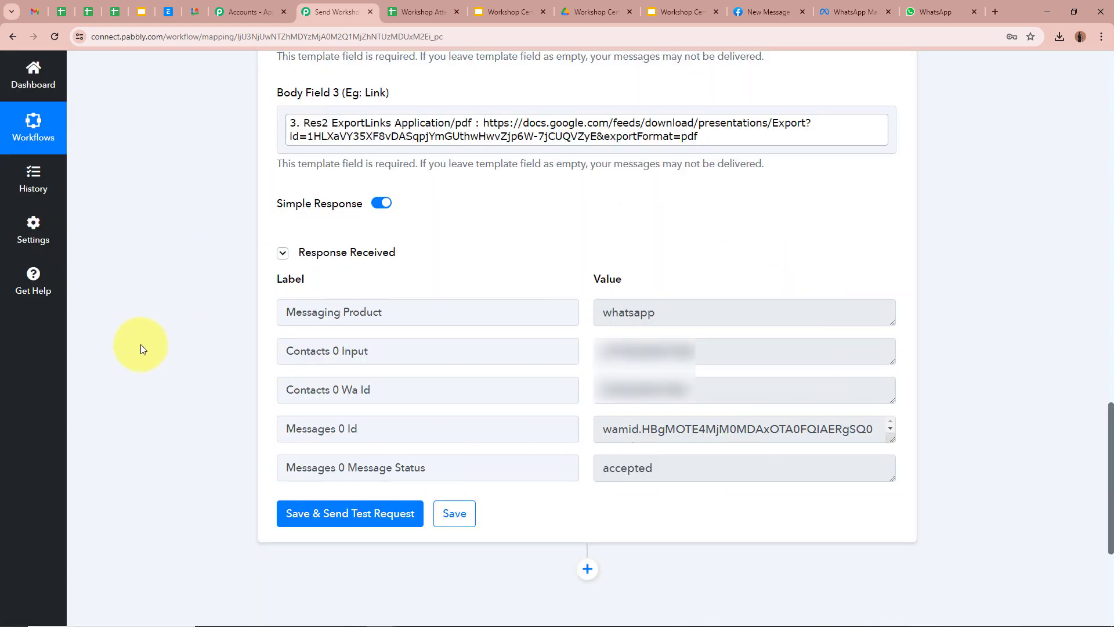
pyautogui.moveTo(673, 470); pyautogui.dragTo(492, 470)
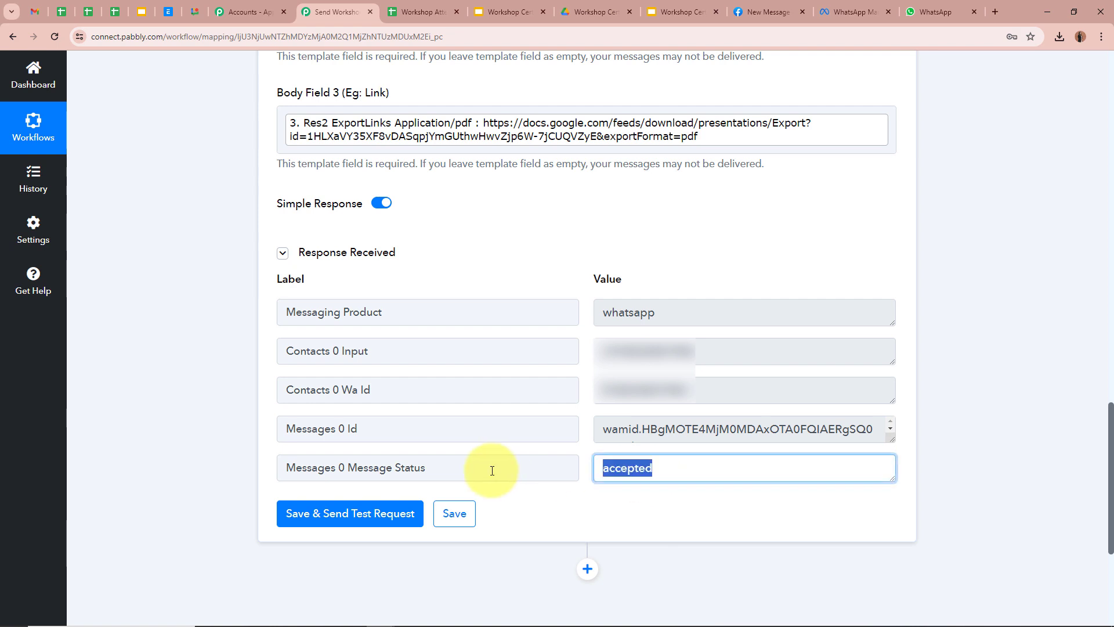
pyautogui.click(85, 399)
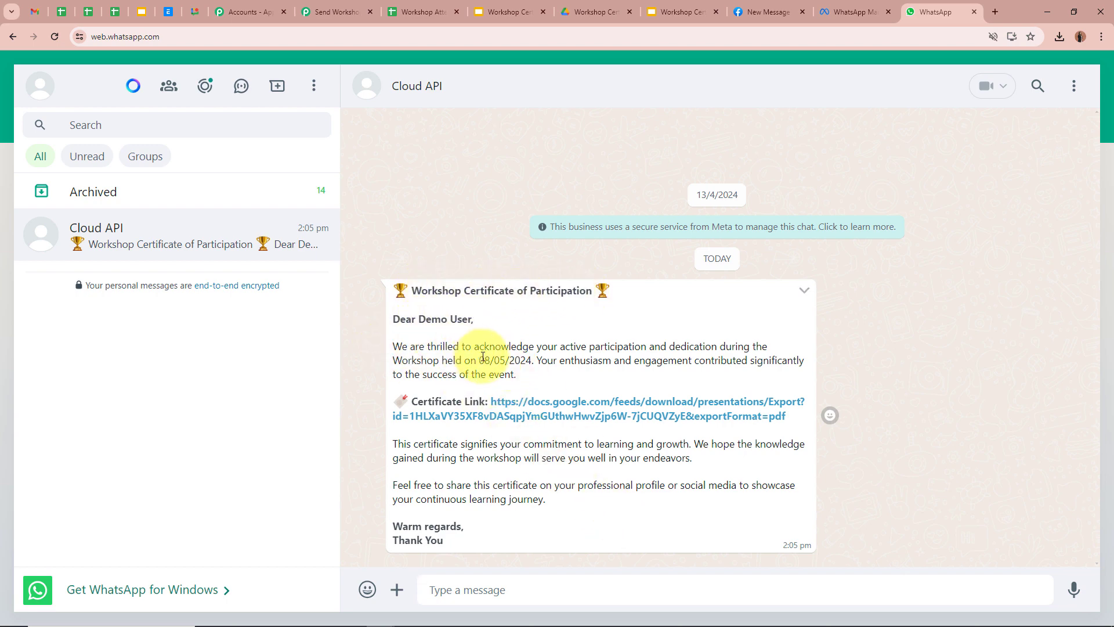
# Step: Review the greeting and workshop date, then open the Certificate Link to download the PDF
pyautogui.moveTo(483, 356); pyautogui.dragTo(559, 362)
pyautogui.moveTo(419, 319); pyautogui.dragTo(494, 327)
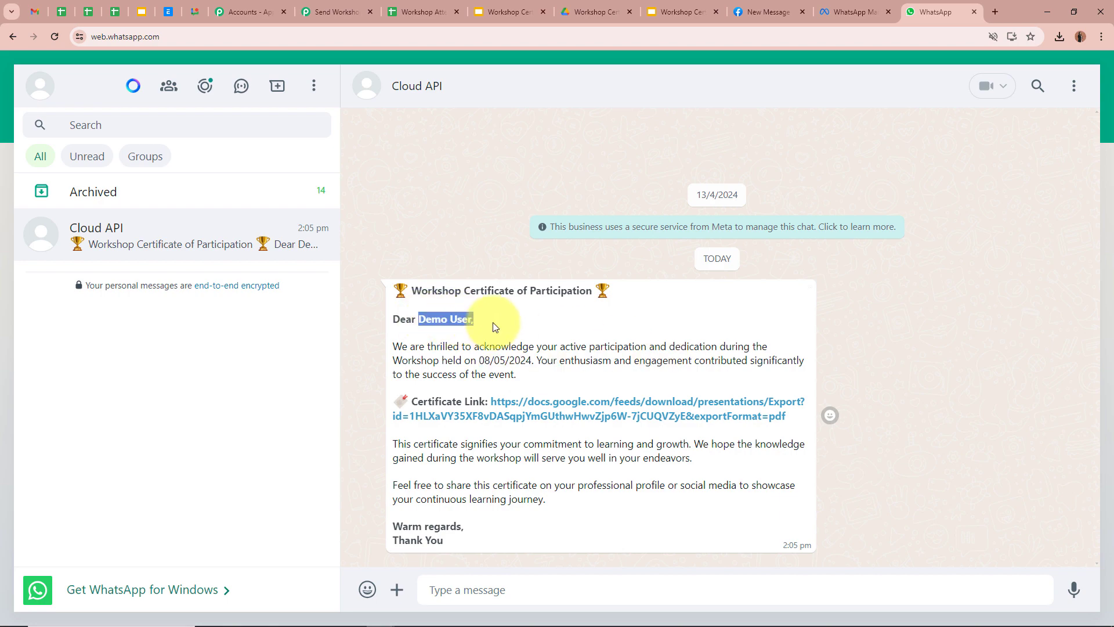
pyautogui.click(629, 402)
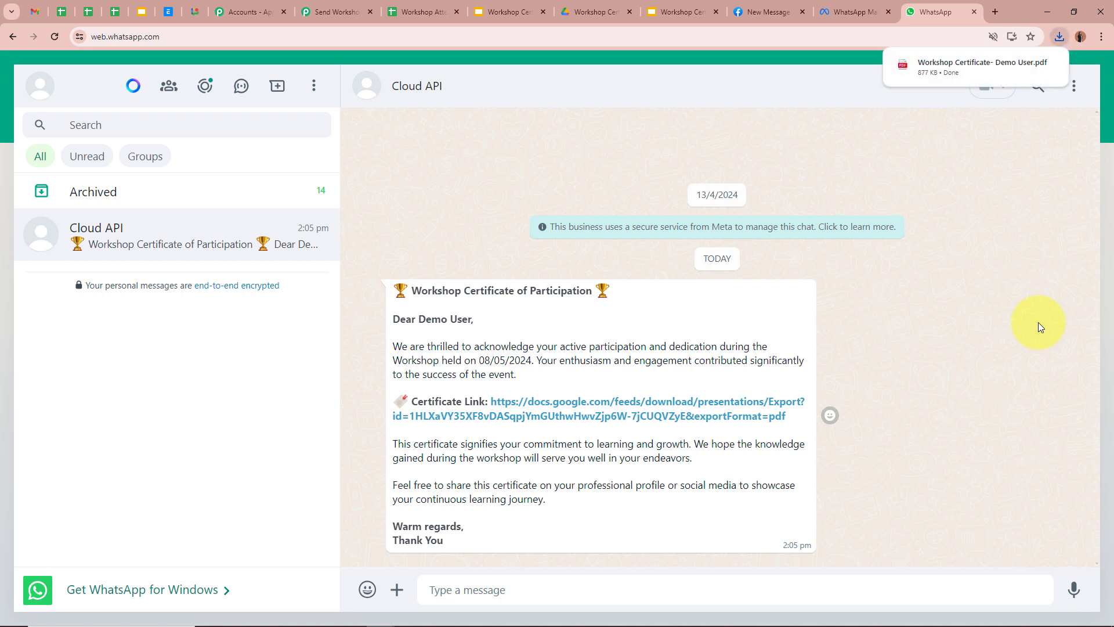
pyautogui.moveTo(996, 79)
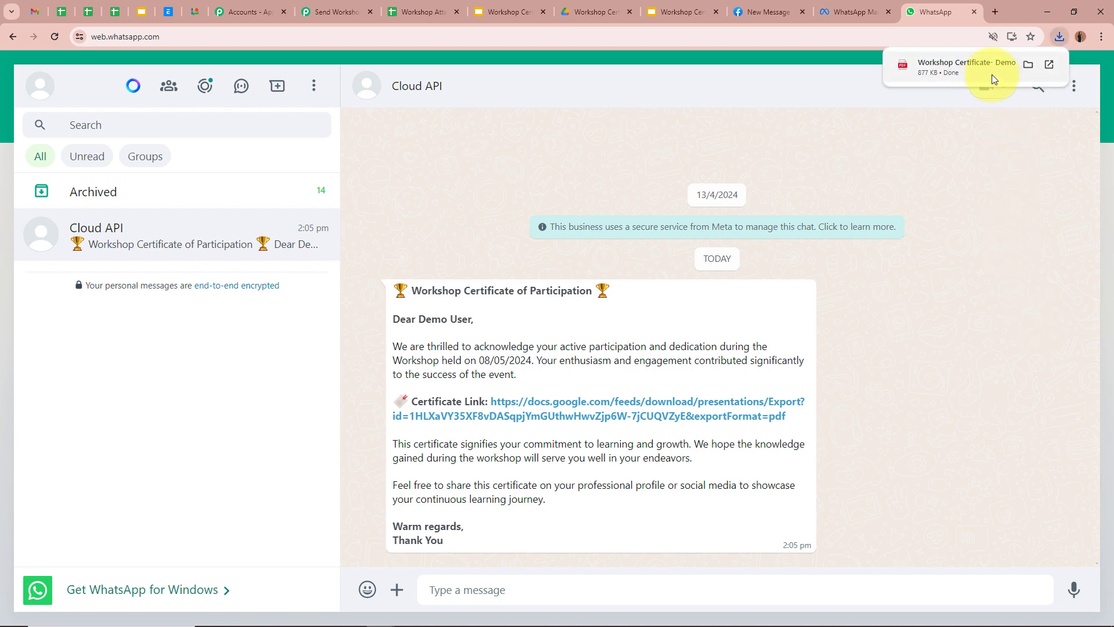
pyautogui.click(985, 67)
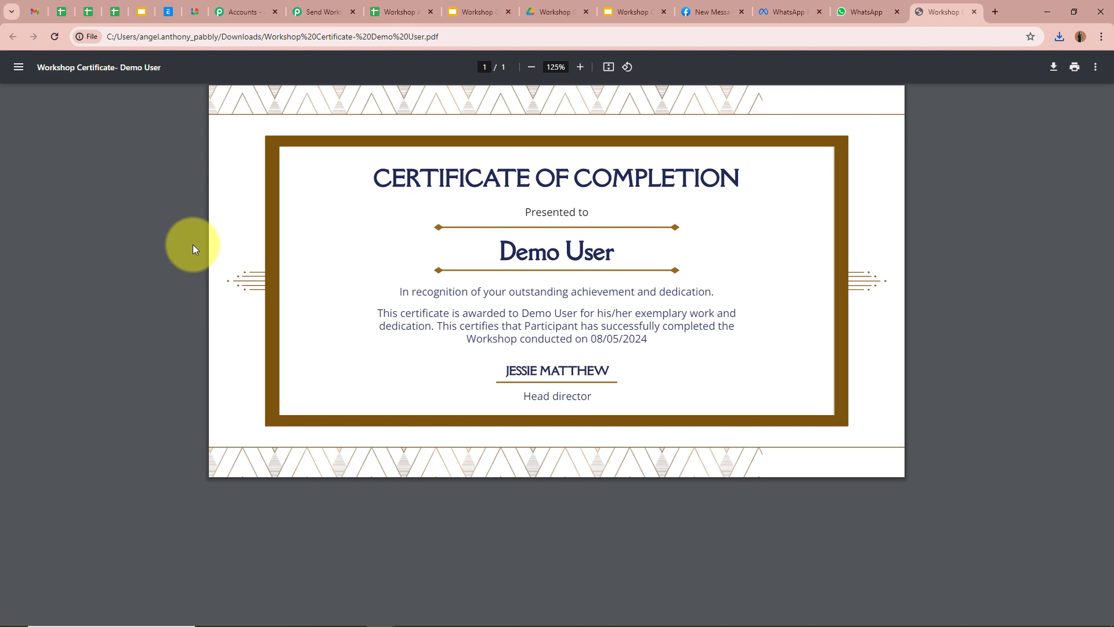
pyautogui.click(977, 12)
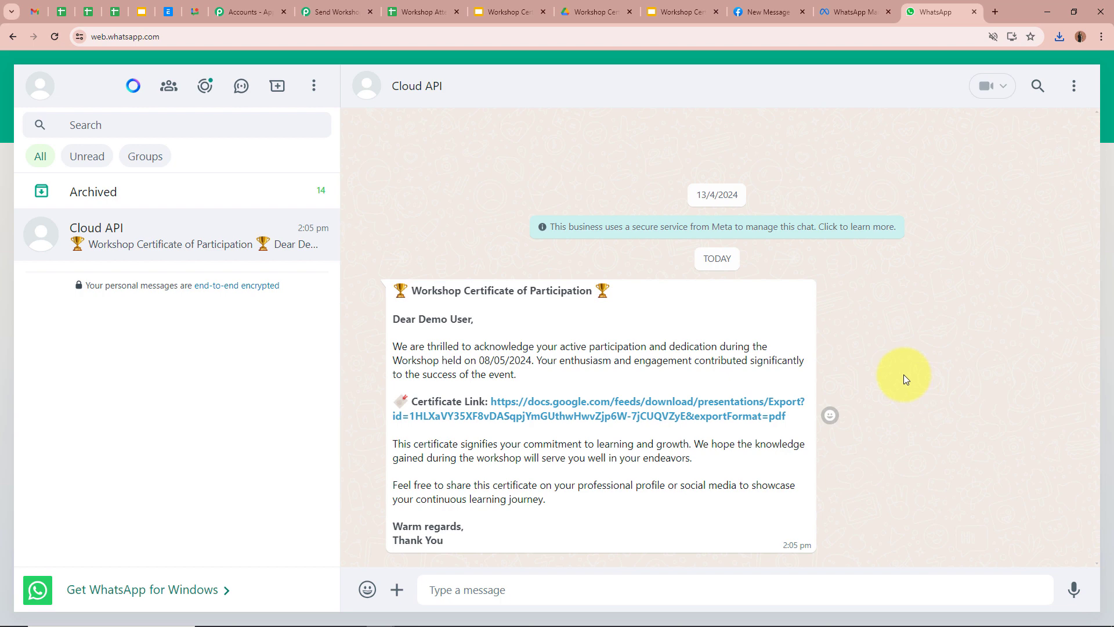
# Step: In Workshop Attendees Details, go over the Name, Email, Phone Number and Date of Completion headers
pyautogui.click(430, 12)
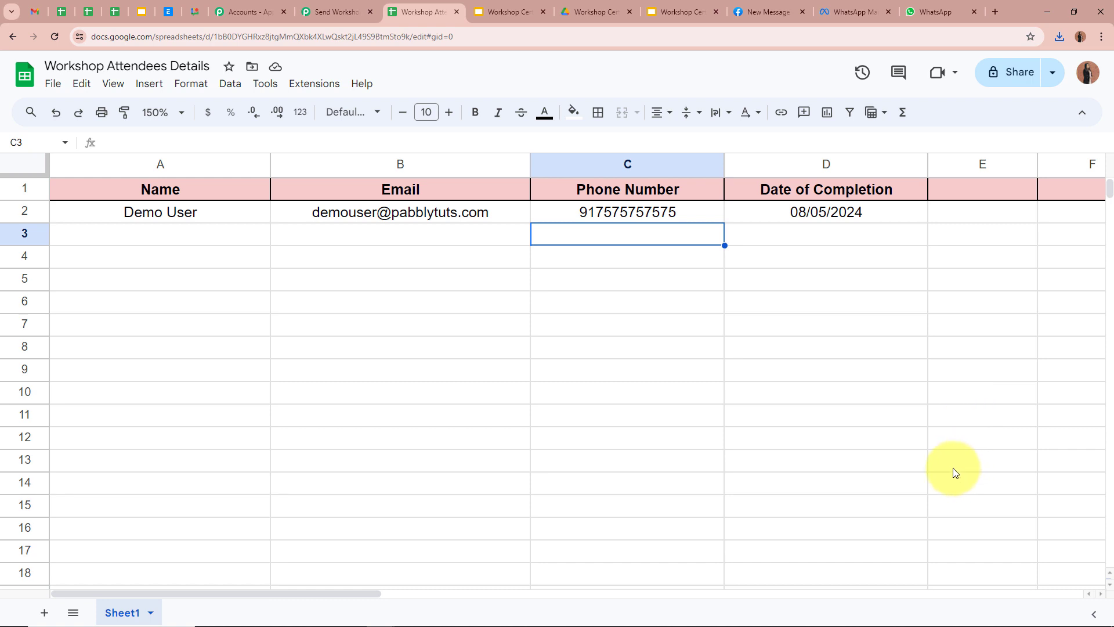
pyautogui.click(264, 189)
pyautogui.click(400, 189)
pyautogui.click(625, 184)
pyautogui.click(812, 185)
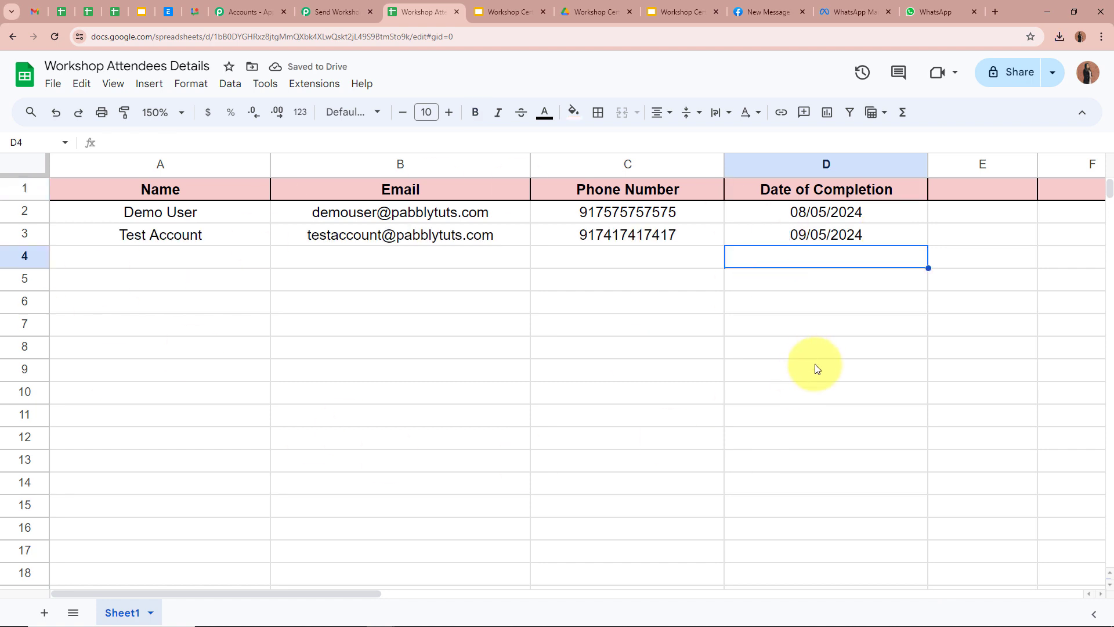
# Step: Check the second attendee's row 3 details, including completion date 09/05/2024
pyautogui.click(217, 235)
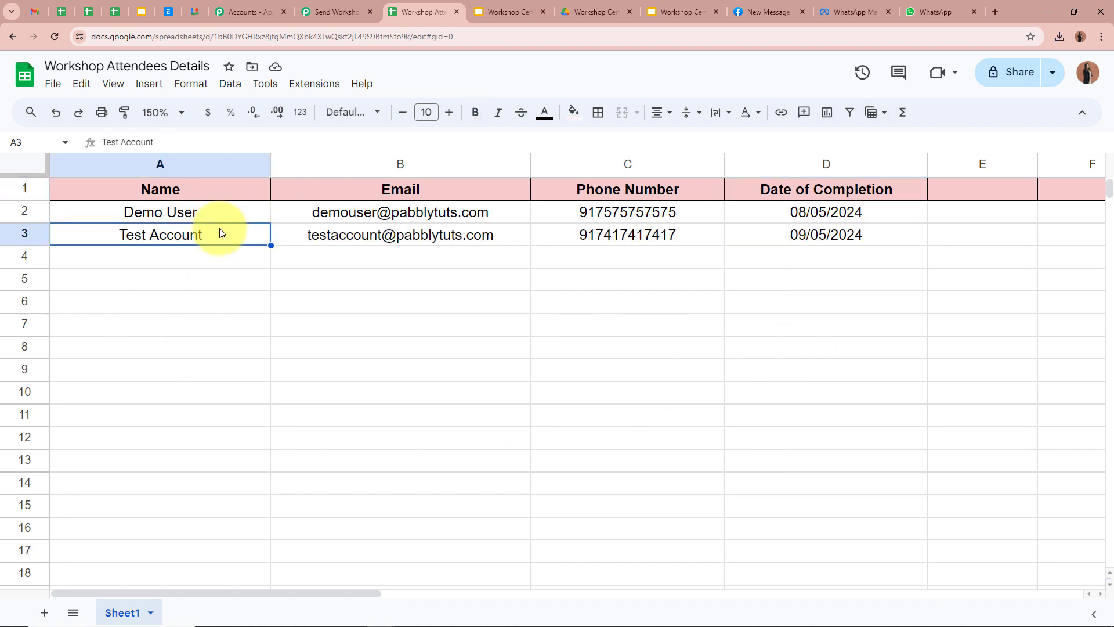
pyautogui.click(307, 236)
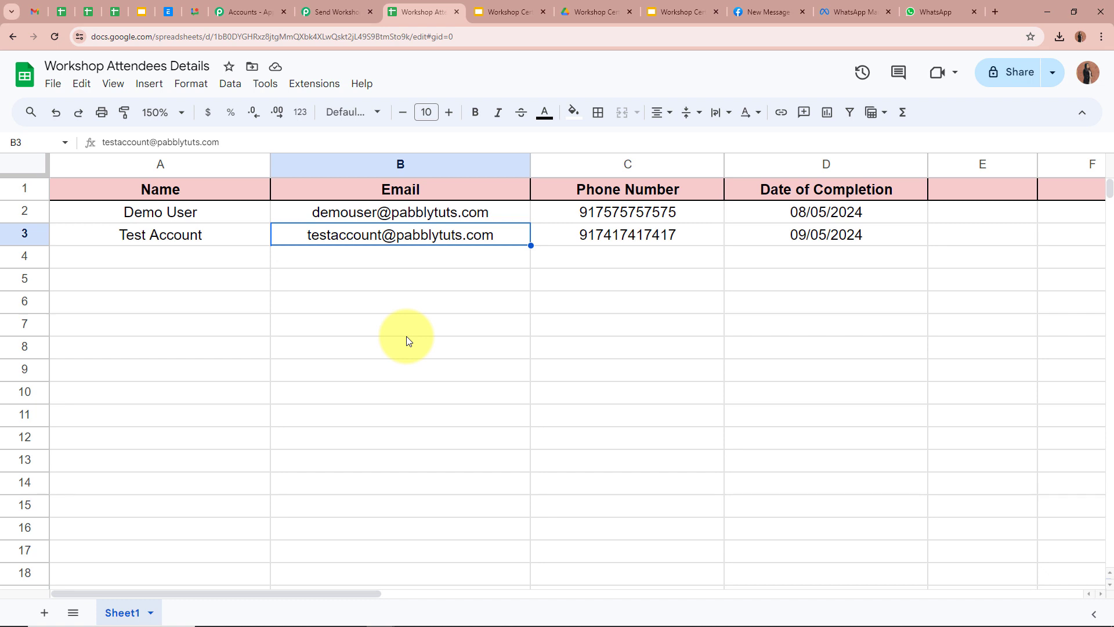
pyautogui.click(553, 237)
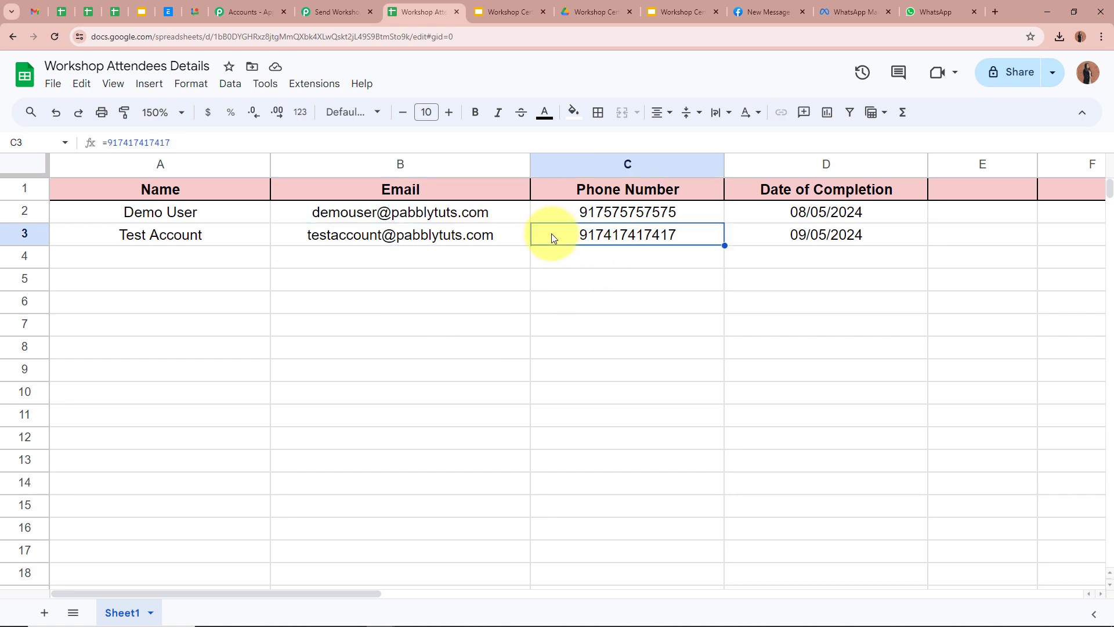
pyautogui.click(770, 238)
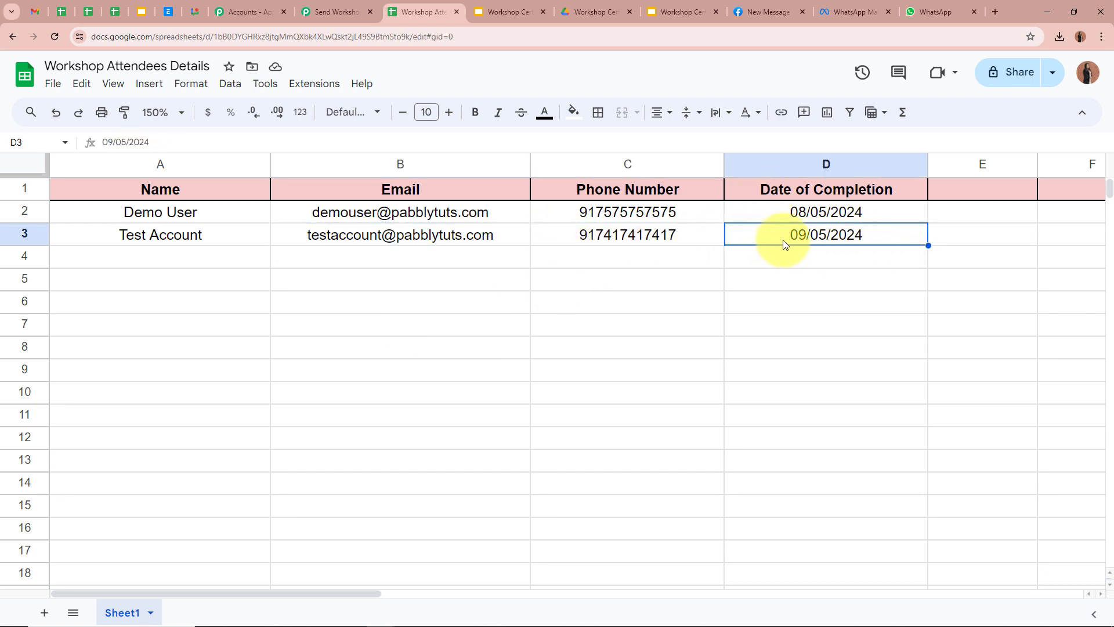
pyautogui.click(903, 267)
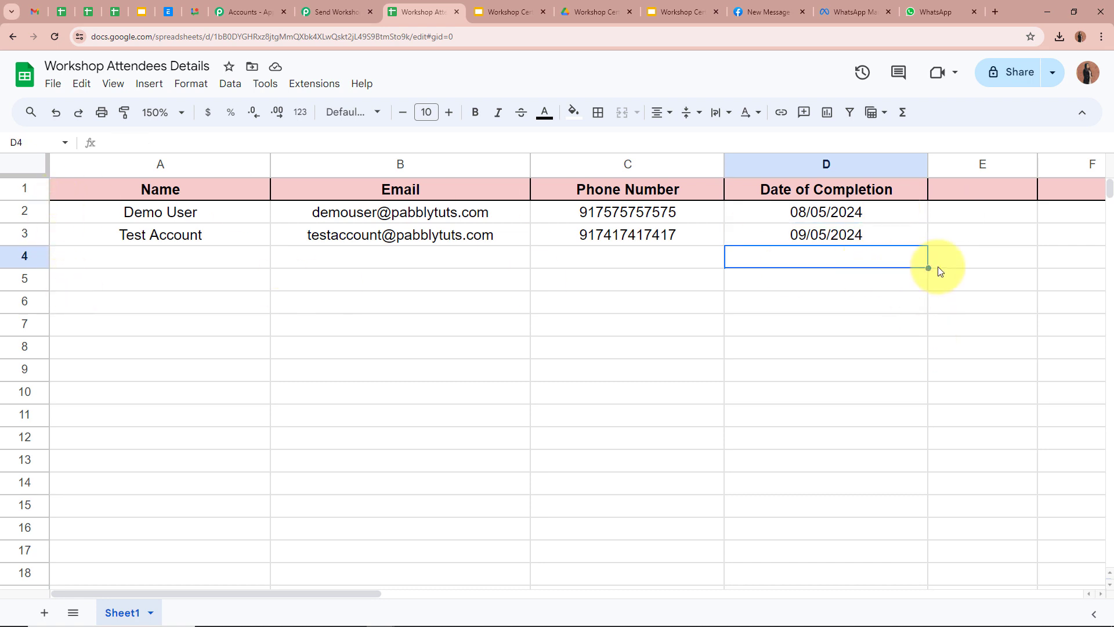
pyautogui.click(258, 234)
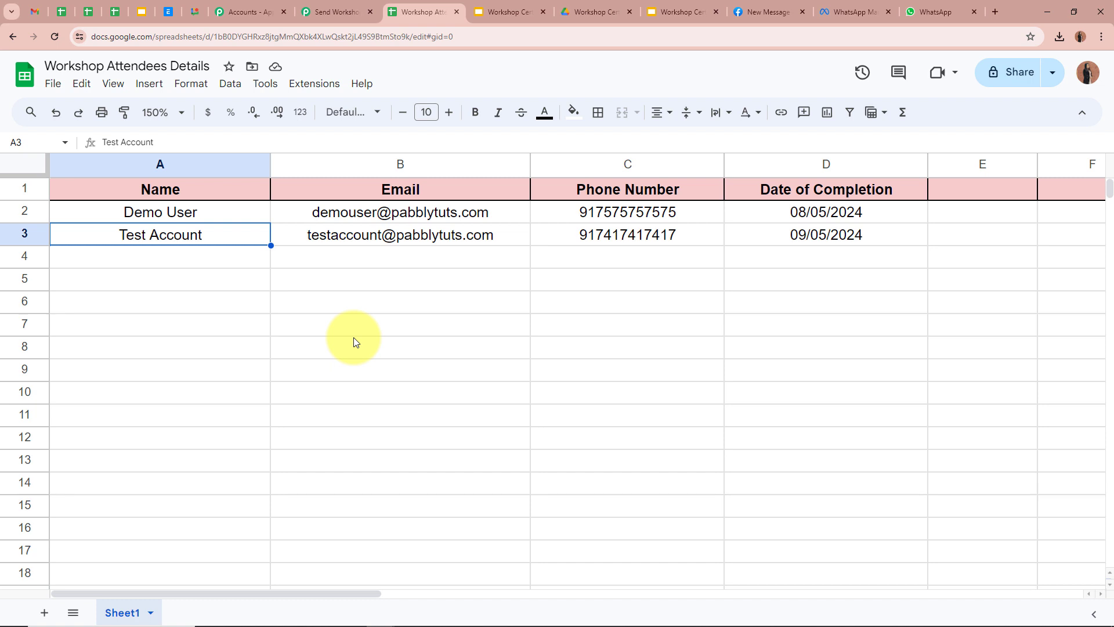
pyautogui.click(821, 254)
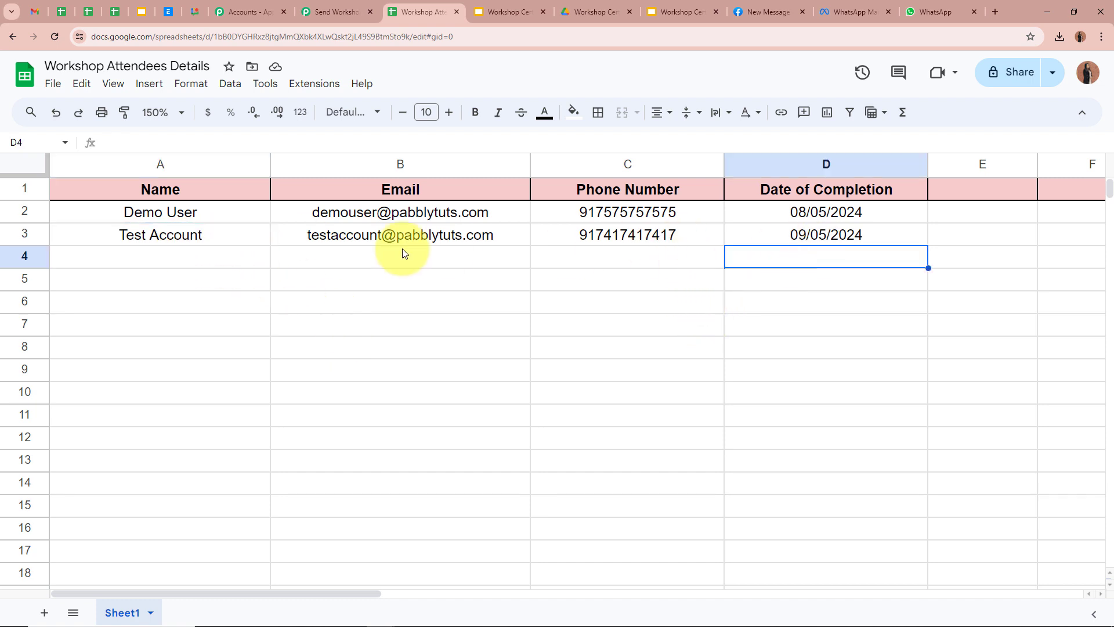
pyautogui.click(214, 235)
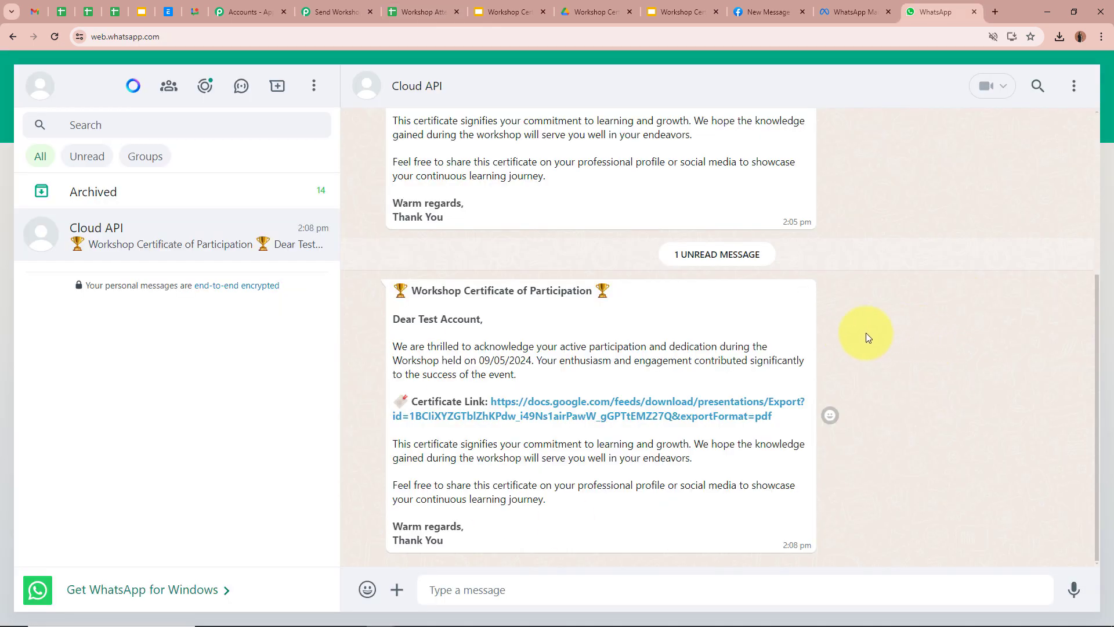
# Step: Check the attendee name and 09/05/2024 date in the new message, then download the certificate PDF from its link
pyautogui.moveTo(418, 318); pyautogui.dragTo(481, 318)
pyautogui.moveTo(416, 289); pyautogui.dragTo(755, 294)
pyautogui.click(924, 324)
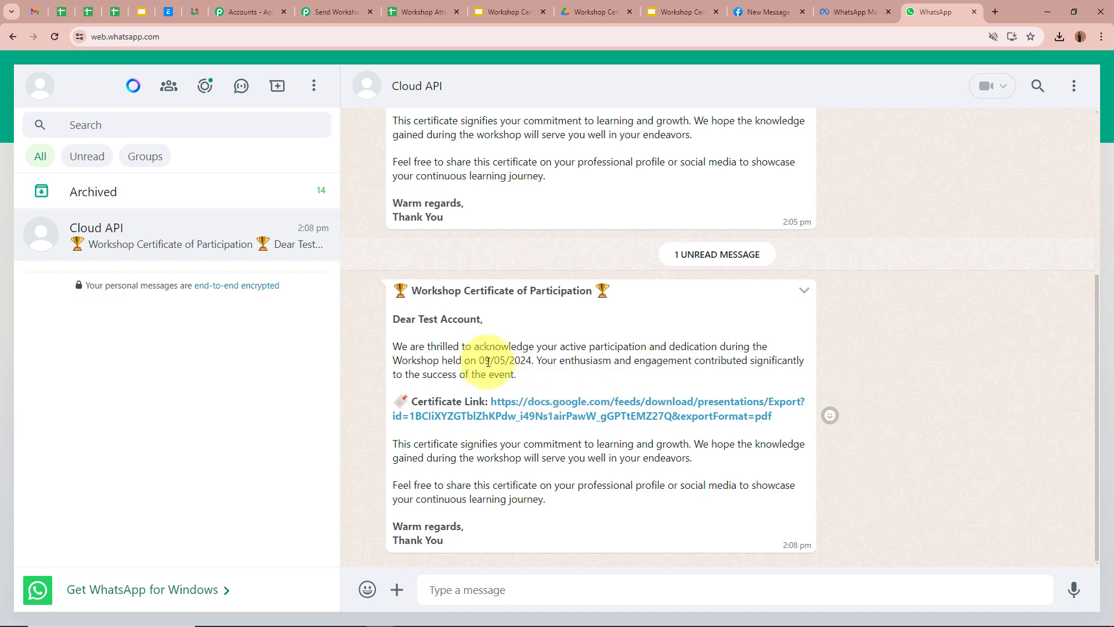
pyautogui.moveTo(479, 360); pyautogui.dragTo(556, 361)
pyautogui.click(892, 347)
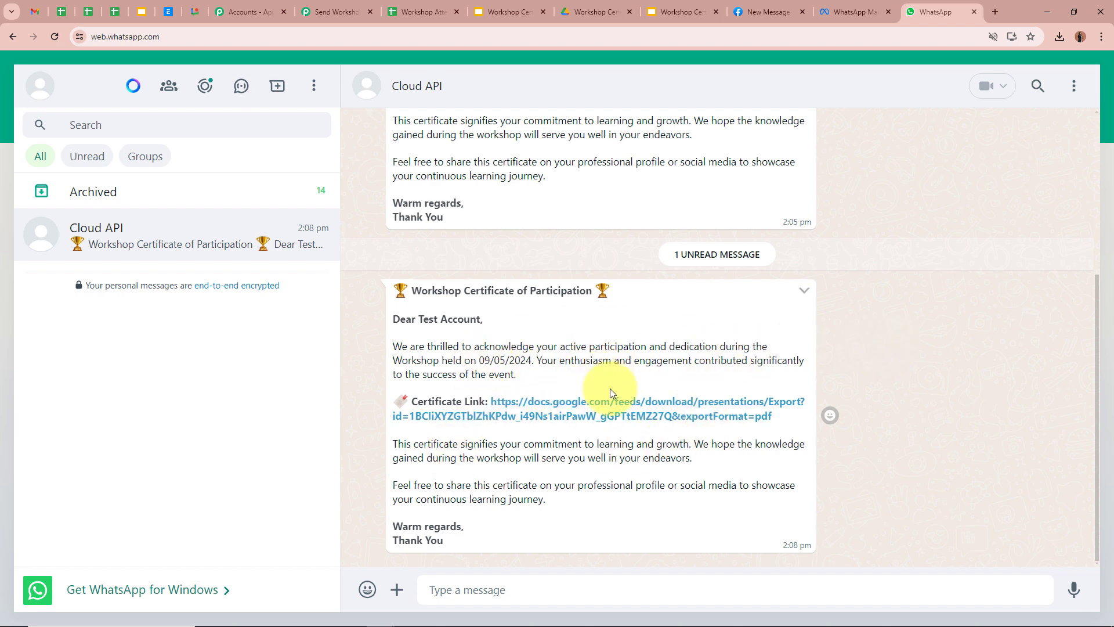
pyautogui.click(652, 402)
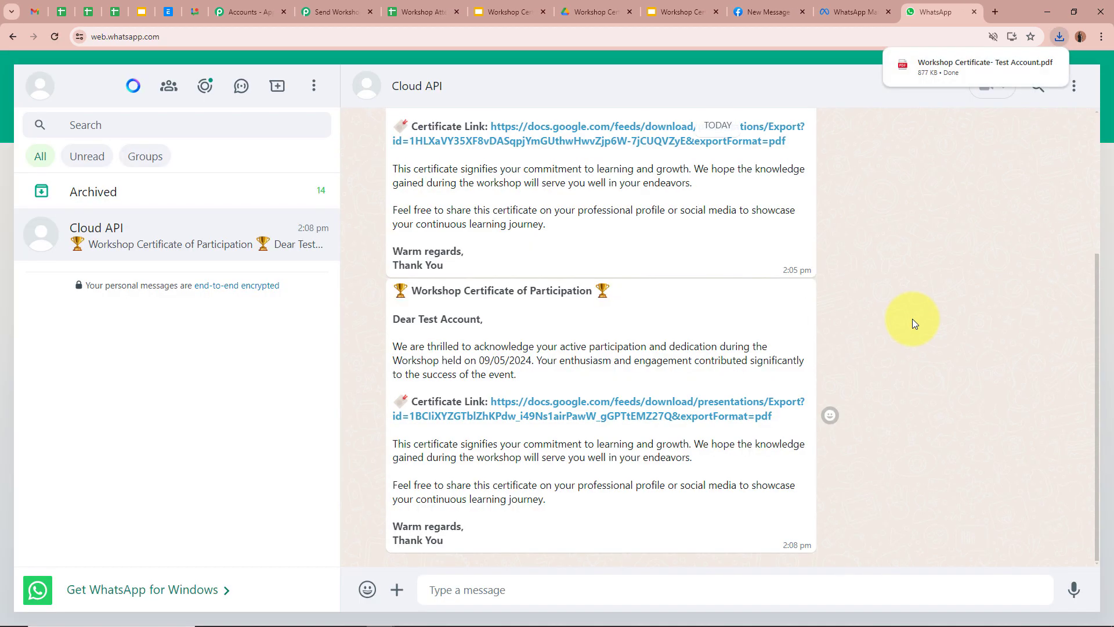
# Step: View the downloaded certificate PDF, verify its recipient name and completion text, then return to Pabbly Connect
pyautogui.click(929, 71)
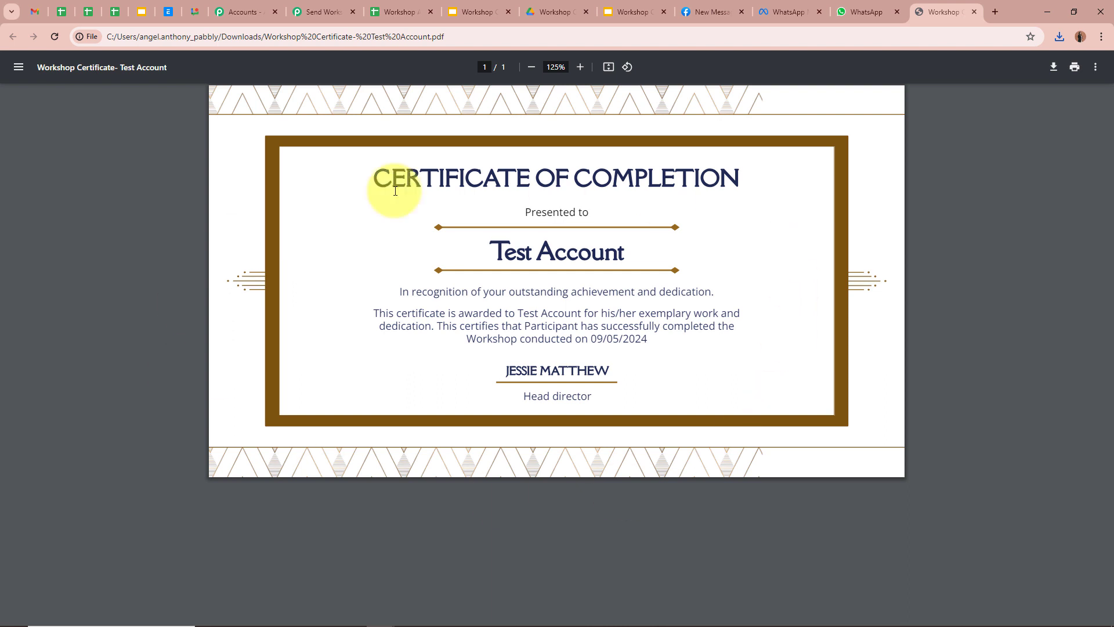
pyautogui.moveTo(486, 252); pyautogui.dragTo(666, 254)
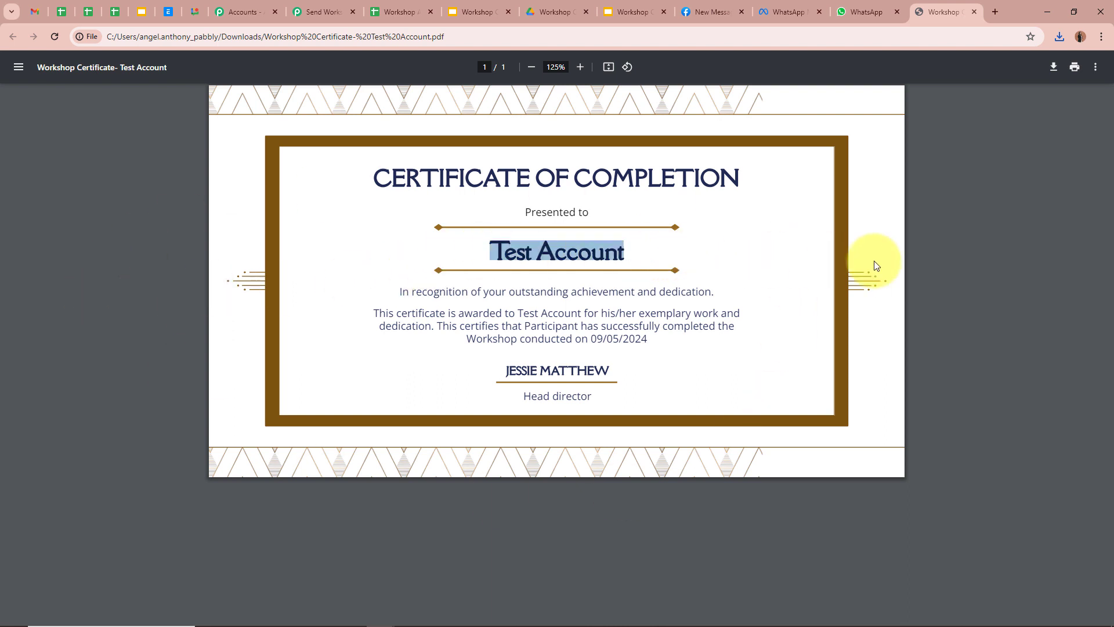
pyautogui.moveTo(667, 326); pyautogui.dragTo(643, 338)
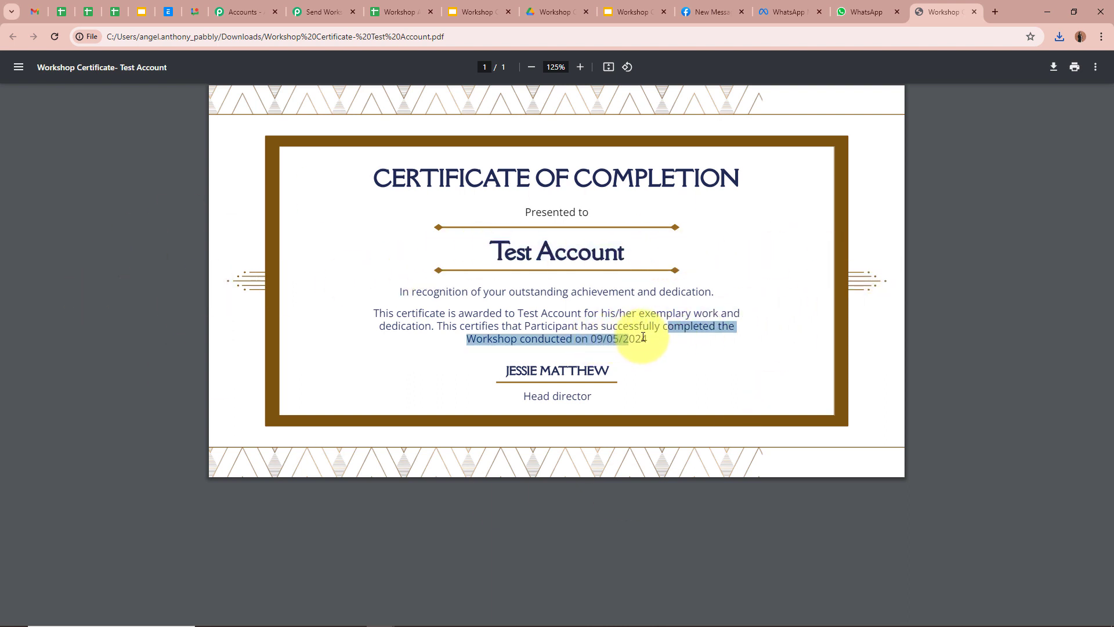
pyautogui.click(702, 340)
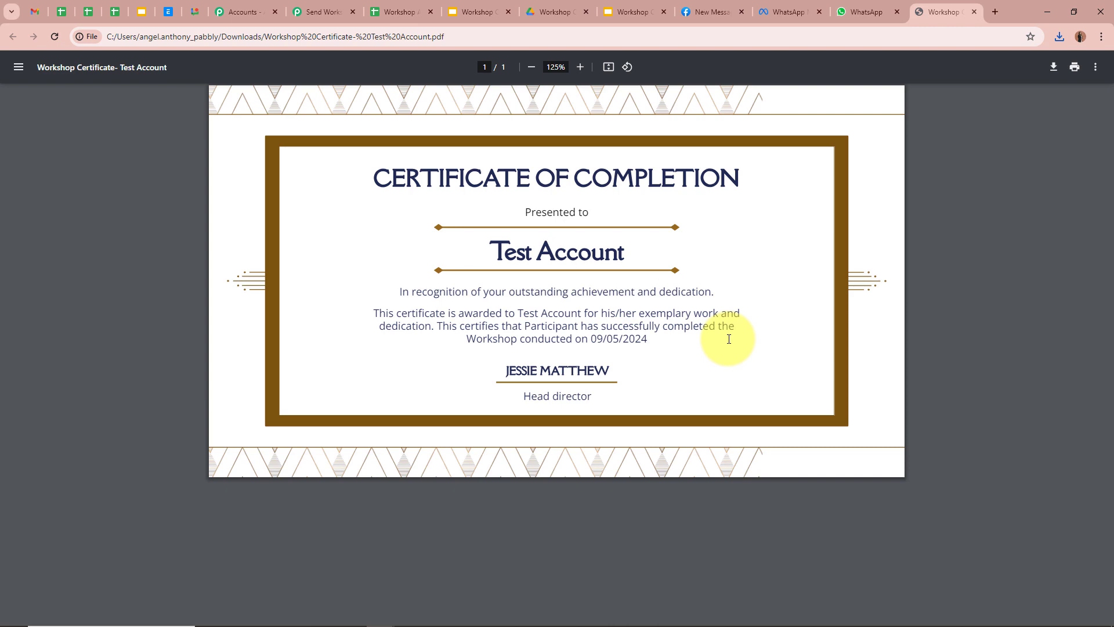
pyautogui.click(329, 11)
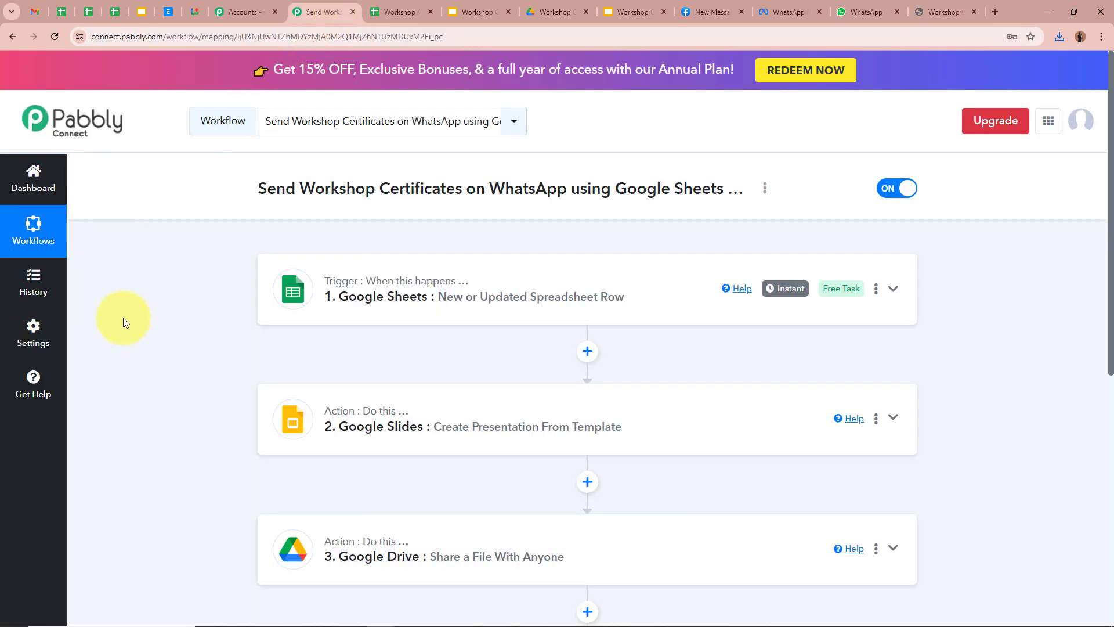